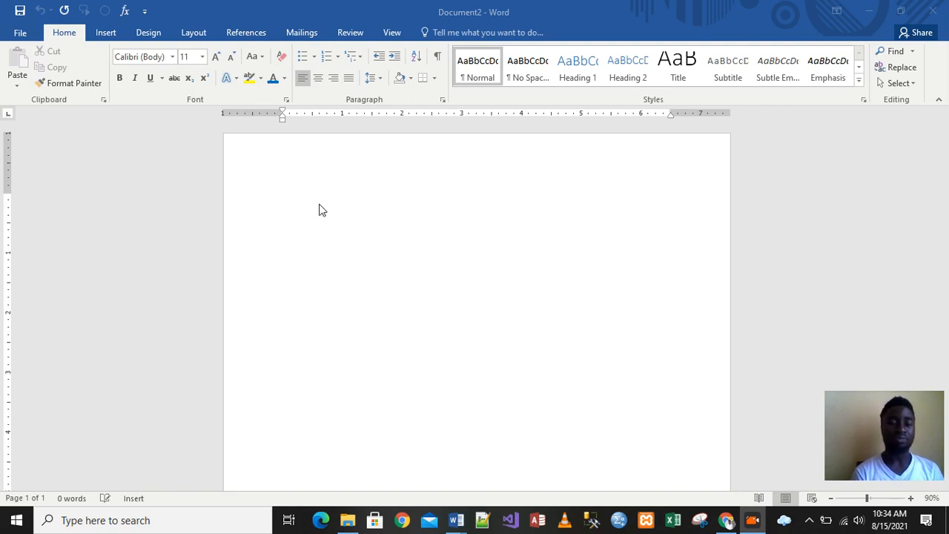
left_click(286, 201)
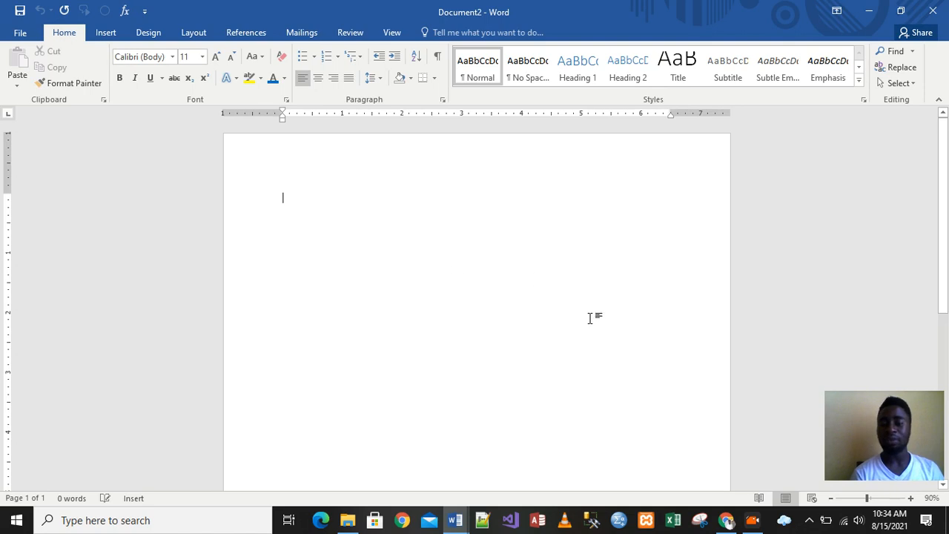
double_click(525, 329)
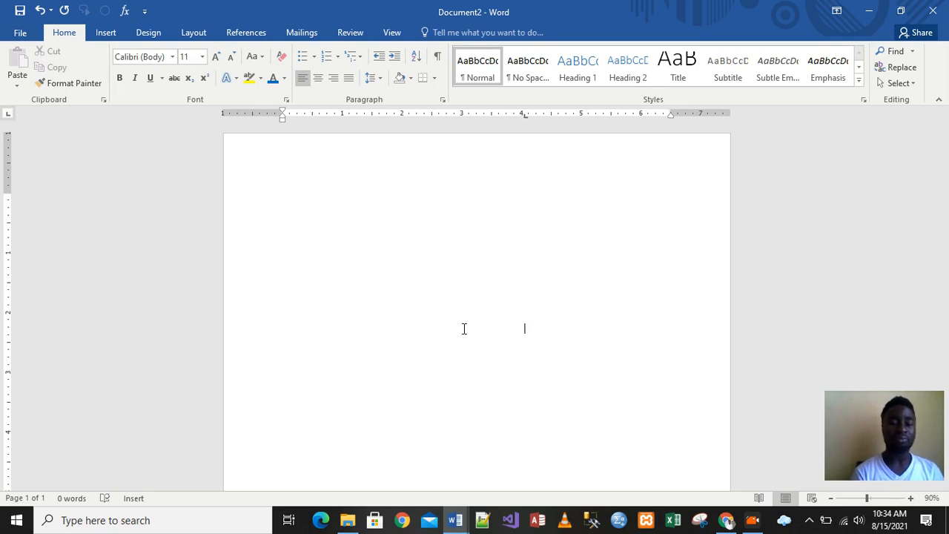
key("ctrl+z")
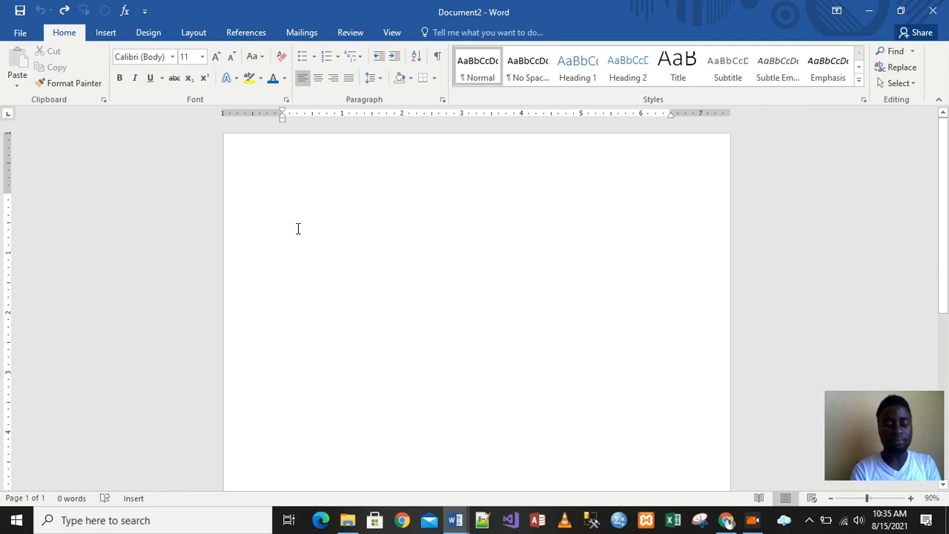
type("RA")
key("BackSpace")
key("BackSpace")
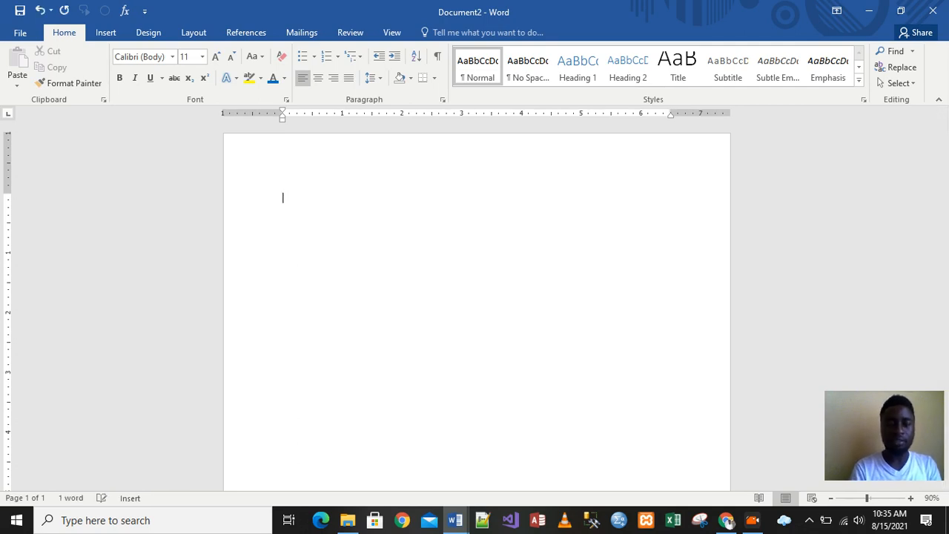
- Generate sample paragraphs by entering =RAND() on the first line of the blank document
type("=")
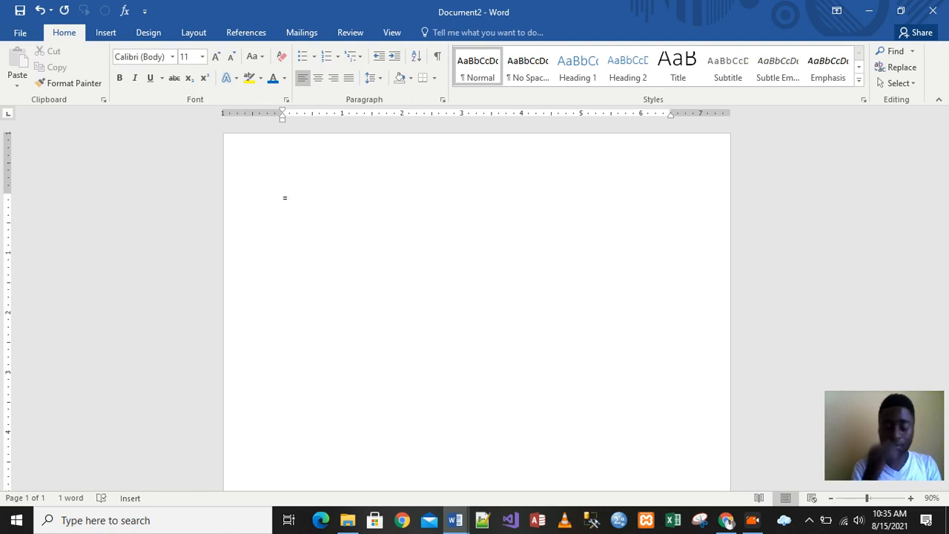
type("RAN")
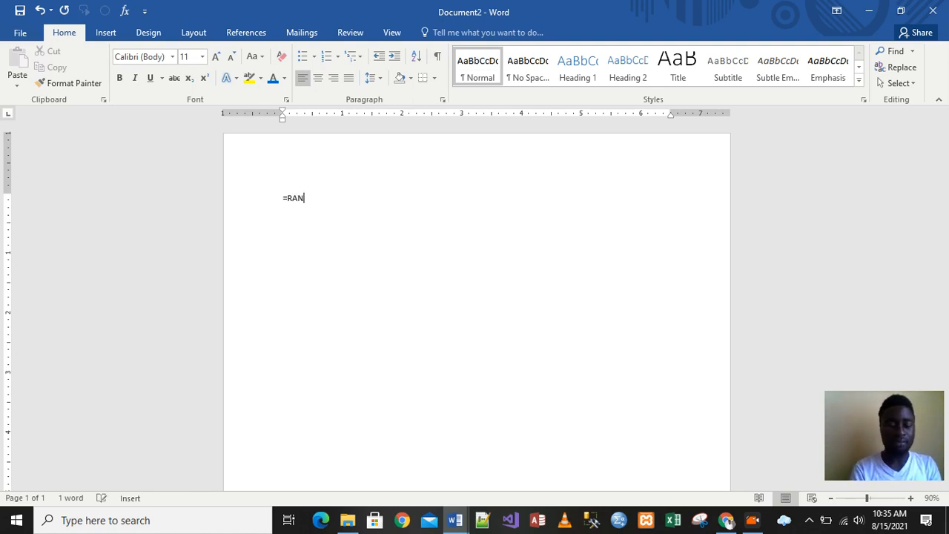
type("D()")
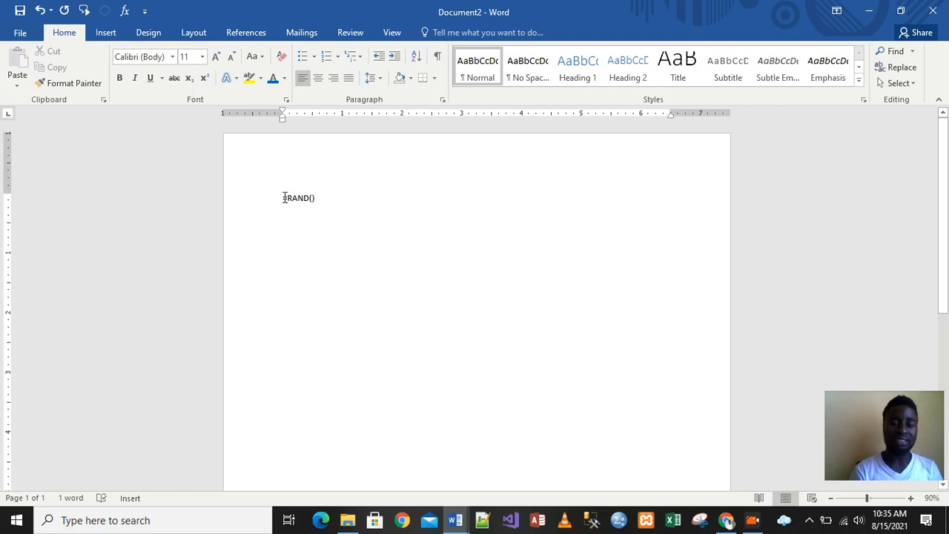
left_click(285, 198)
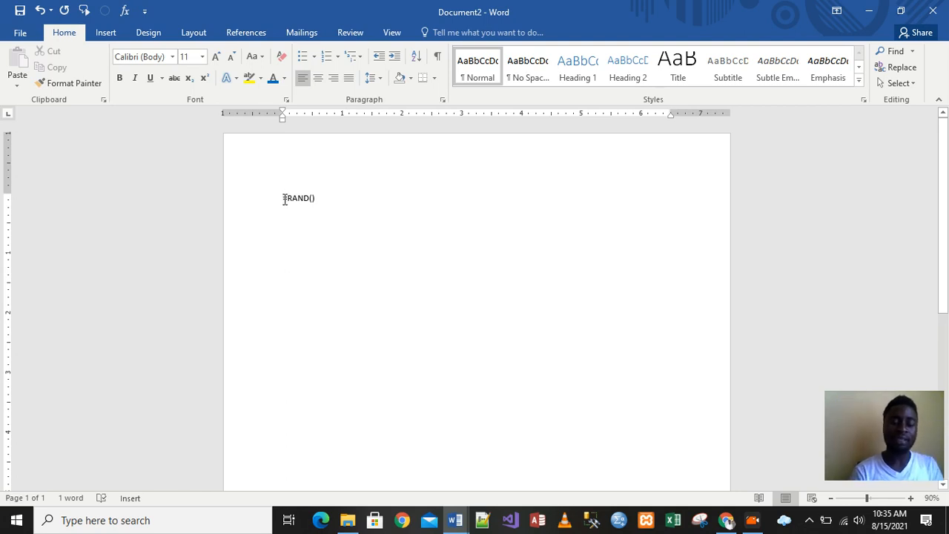
type("THHT")
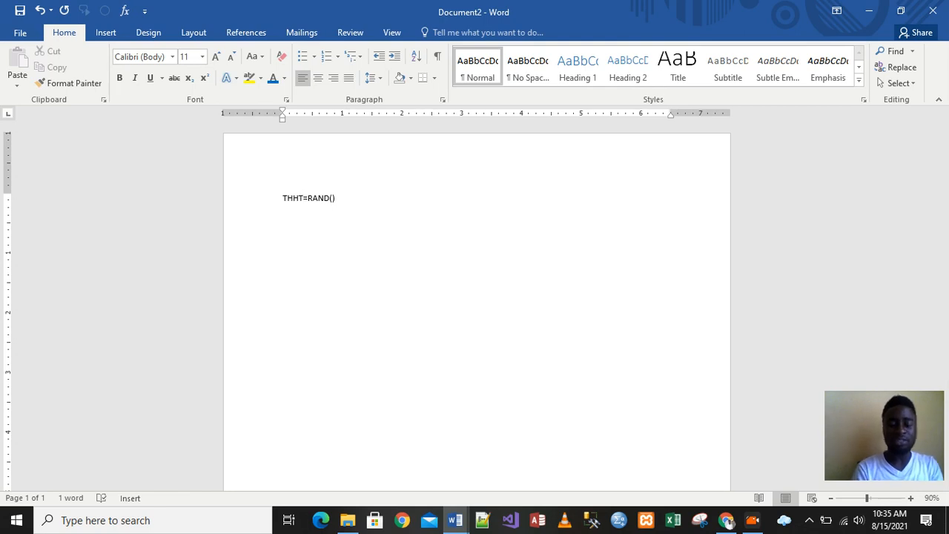
key("BackSpace")
key("BackSpace")
key("BackSpace")
key("BackSpace")
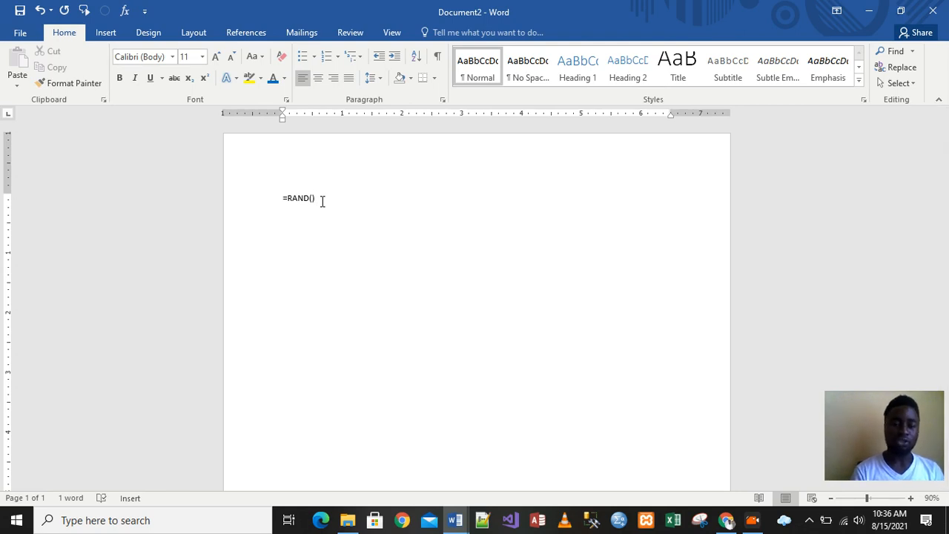
key("Return")
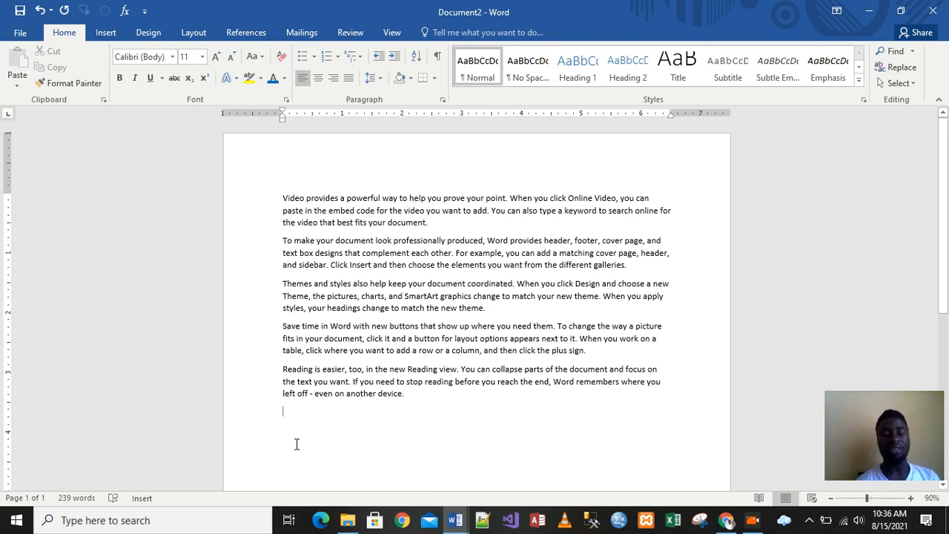
type("hello")
key("BackSpace")
key("BackSpace")
key("BackSpace")
key("BackSpace")
key("BackSpace")
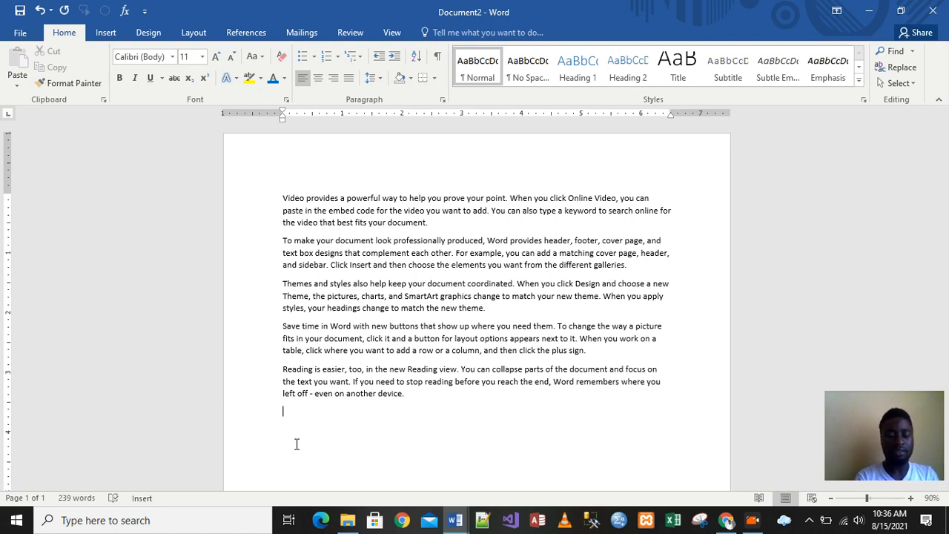
type("The q")
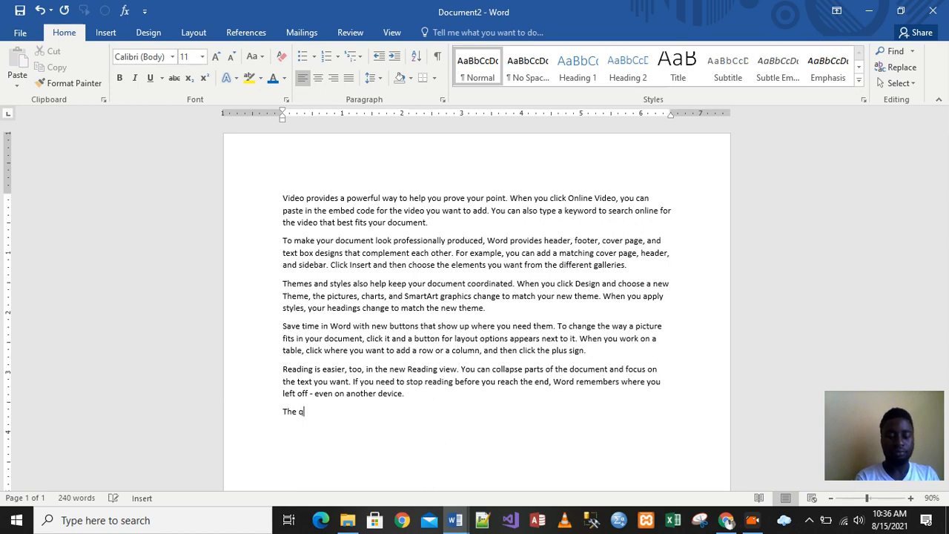
type("uick")
key("BackSpace")
key("BackSpace")
key("BackSpace")
key("BackSpace")
key("BackSpace")
key("BackSpace")
key("BackSpace")
key("BackSpace")
key("BackSpace")
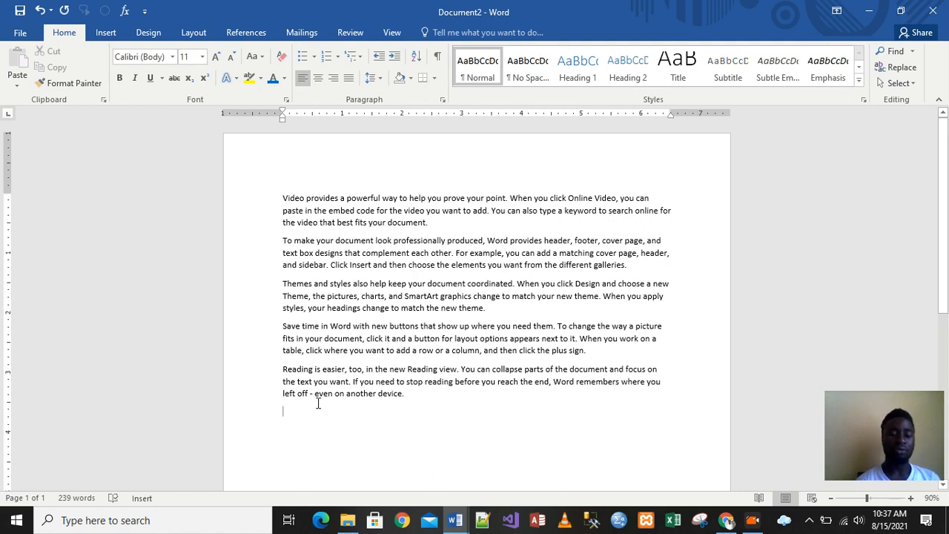
- Switch the text entry mode from Insert to Overtype
left_click(141, 499)
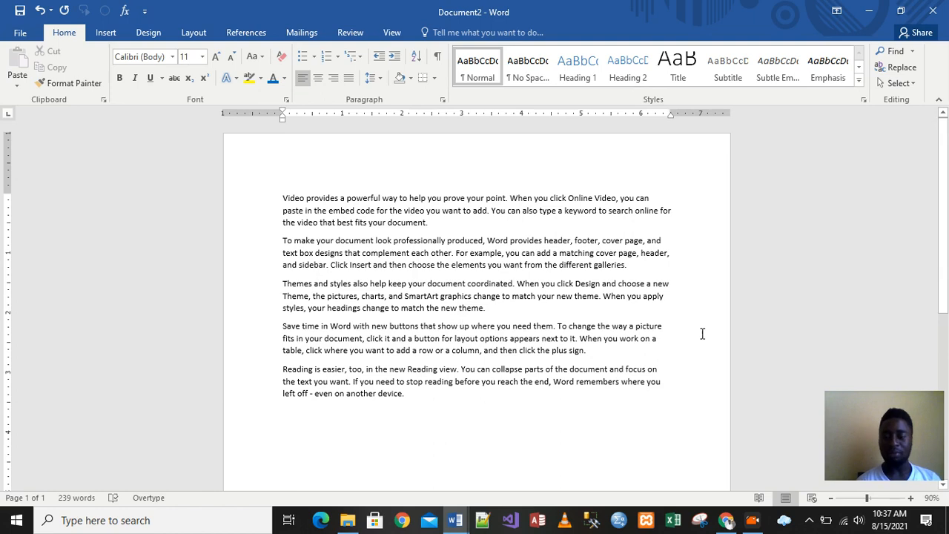
left_click(683, 506)
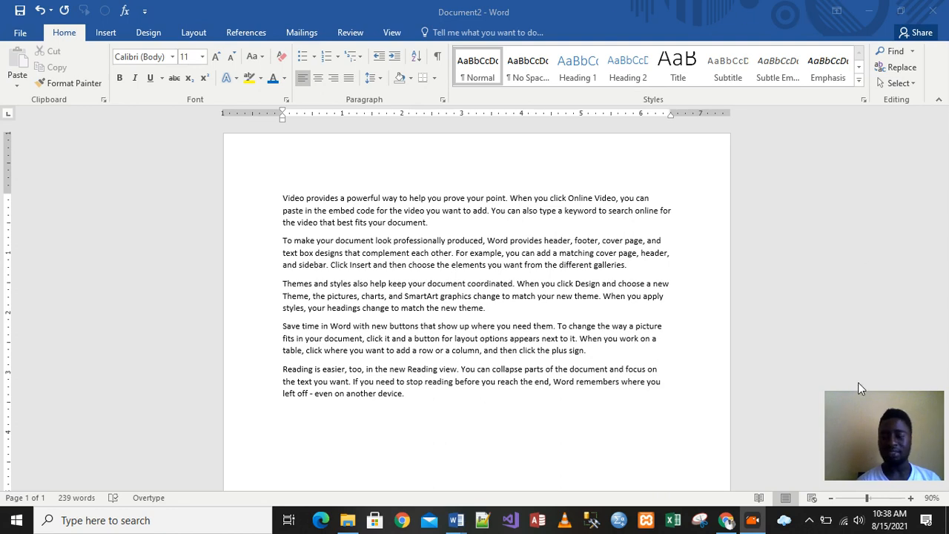
- Overwrite the comma after 'reach the end' in the last paragraph with a period and delete the next characters
left_click(911, 499)
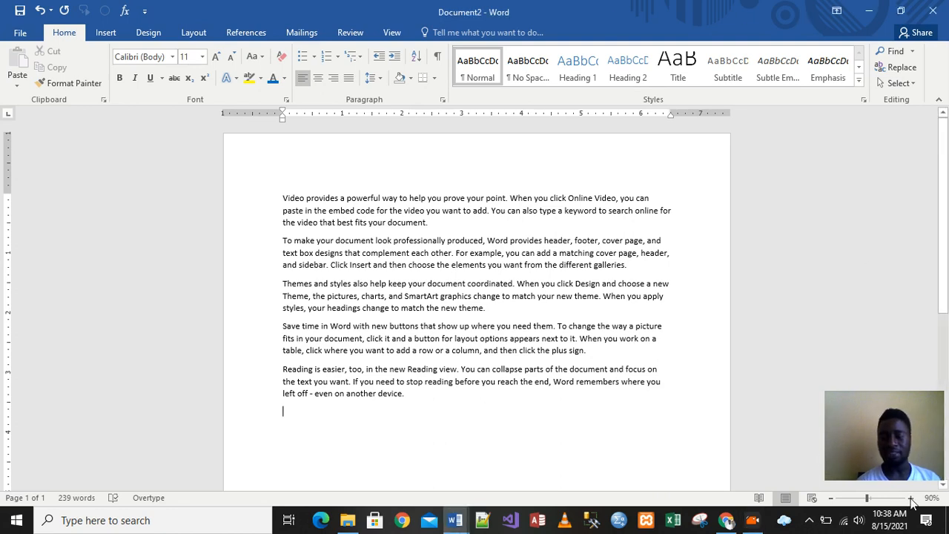
left_click(911, 499)
left_click(911, 499)
left_click(911, 499)
left_click(911, 499)
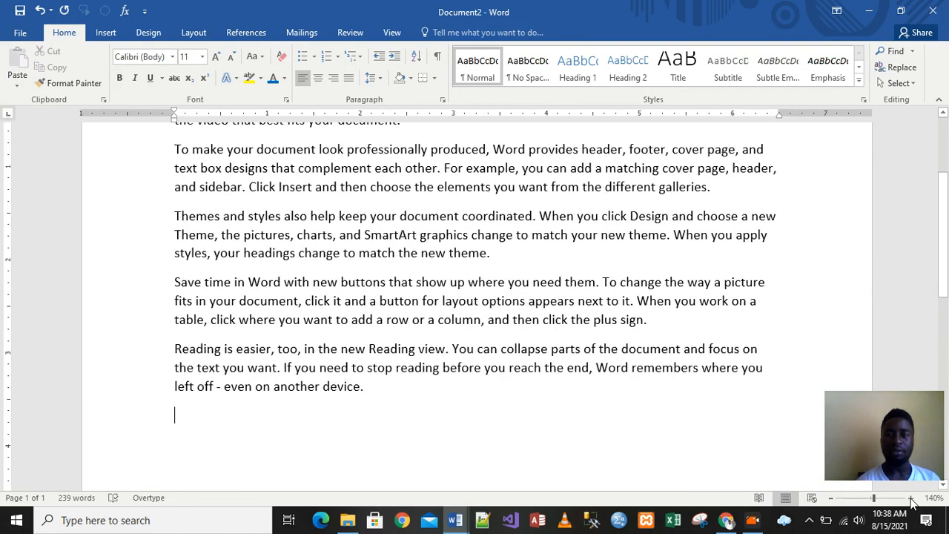
left_click(767, 15)
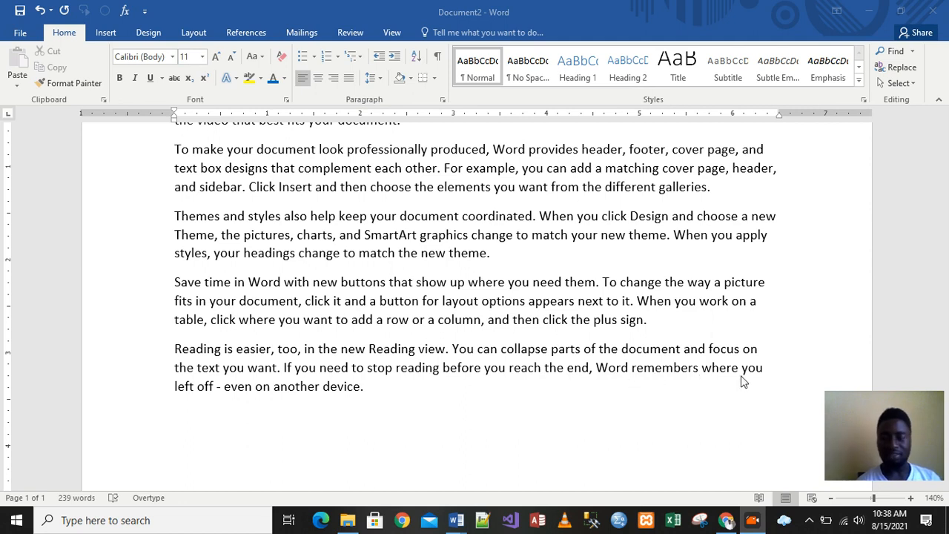
left_click(596, 369)
left_click(596, 367)
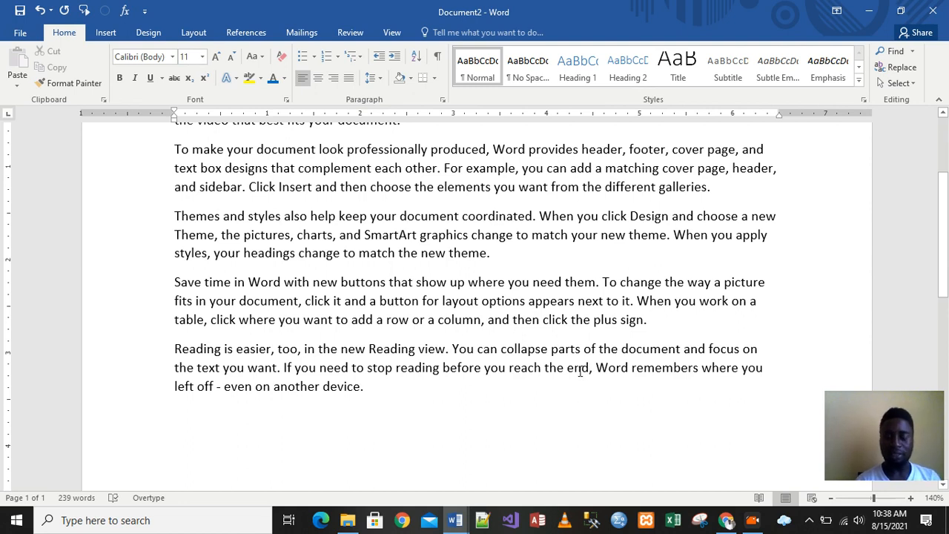
type(".")
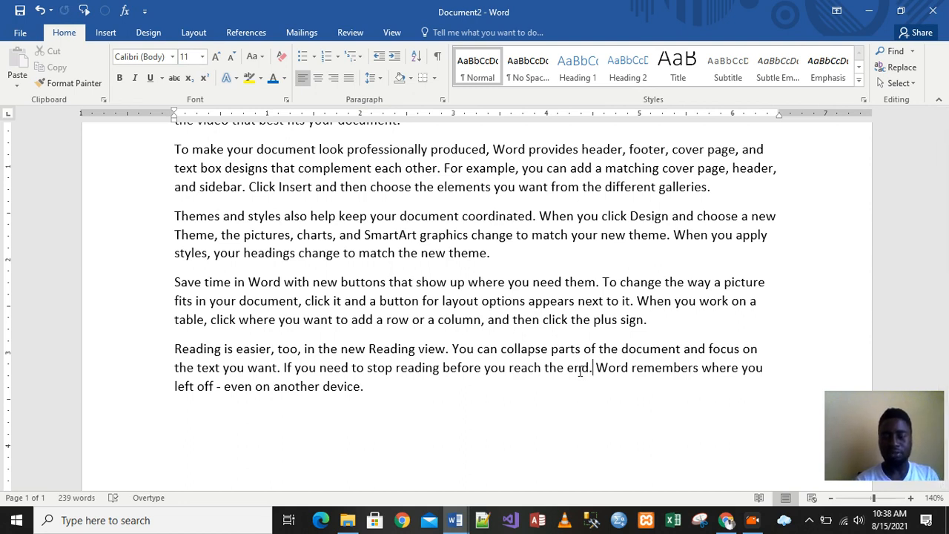
key("Right")
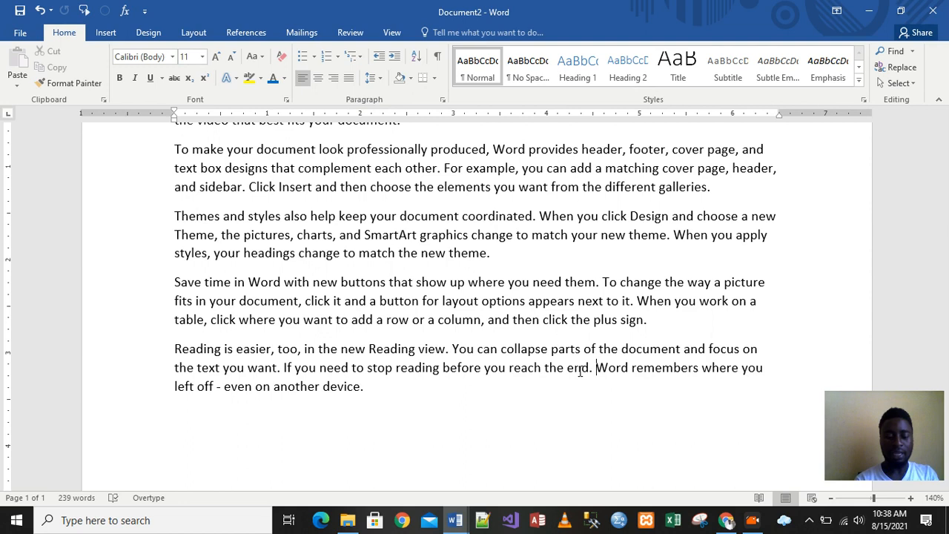
key("Delete")
key("Delete")
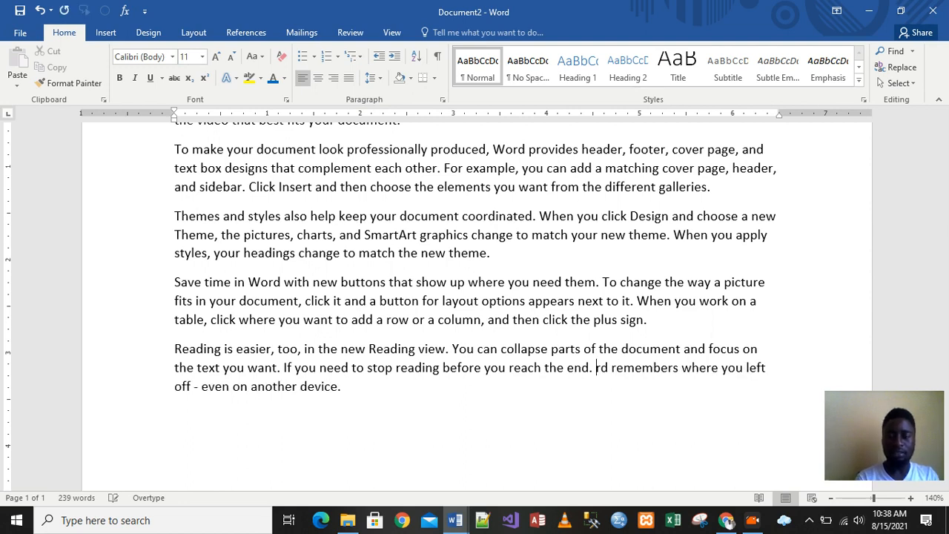
key("Delete")
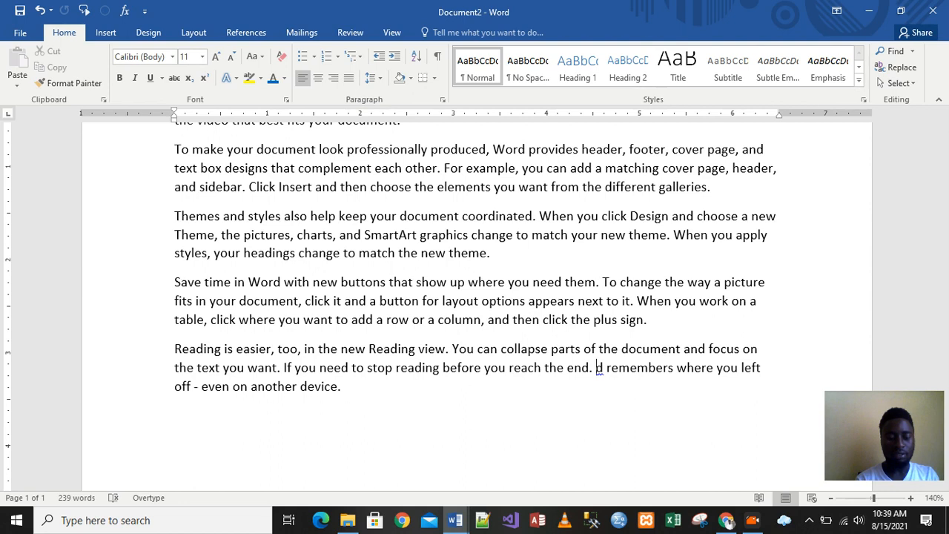
- Overtype the end of the last paragraph with 'Than you for watching this tutorial and hope this help'
type("The")
key("BackSpace")
type("an ")
type("you ")
type("for ")
type("watch")
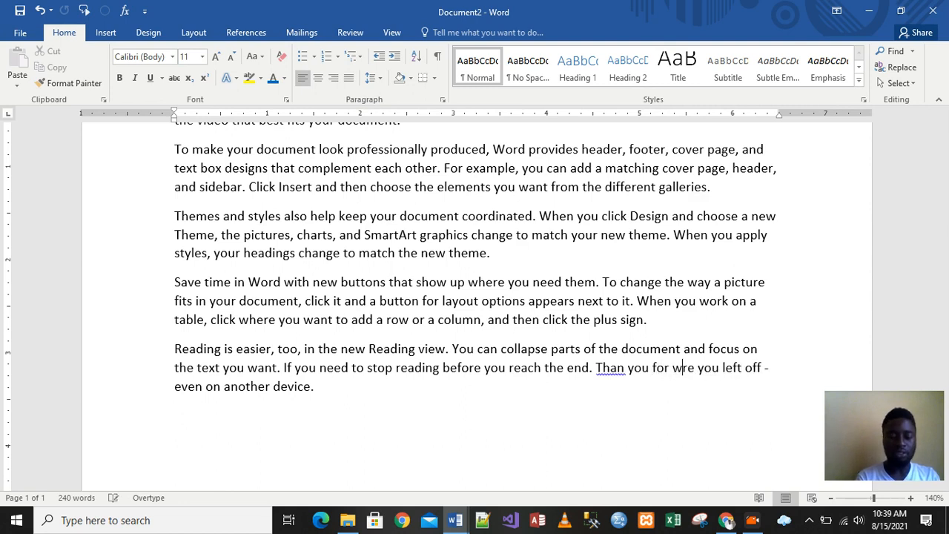
type("ing th")
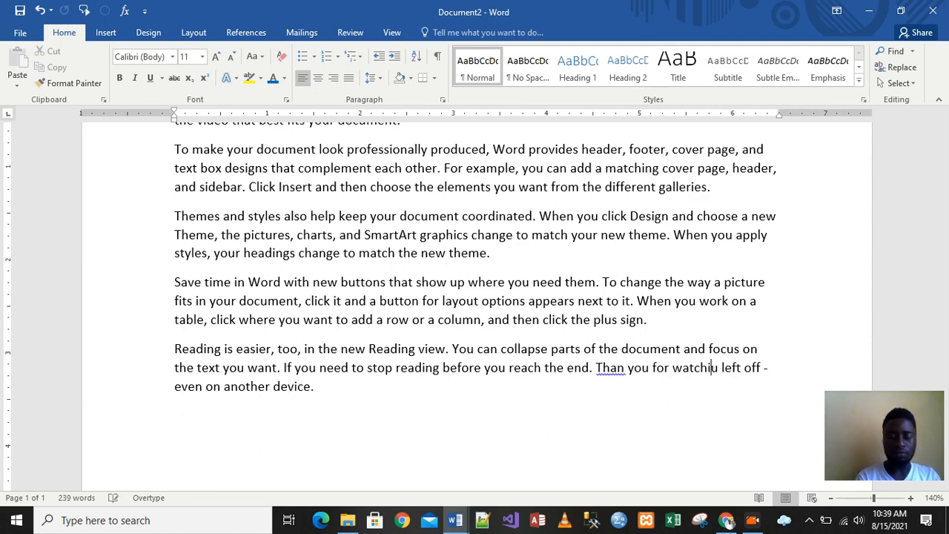
type("is ")
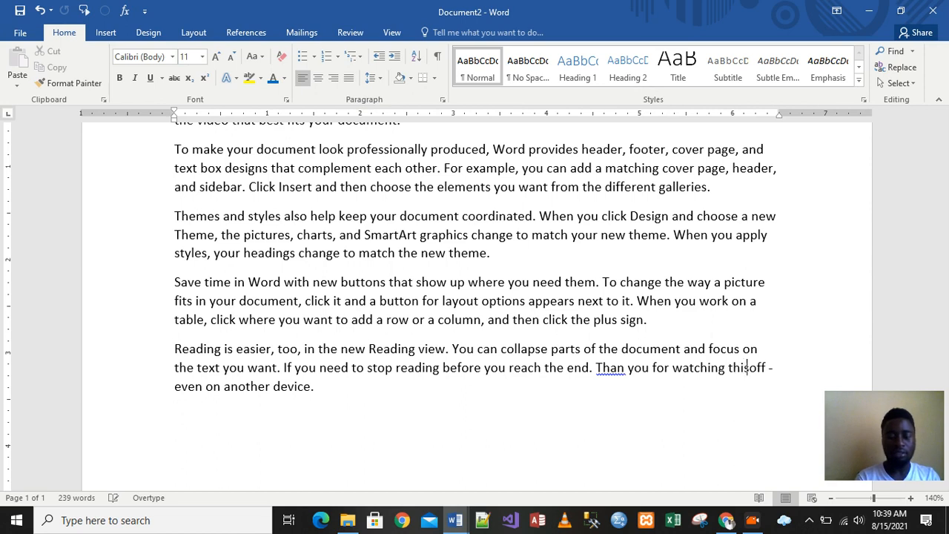
type("tutoria")
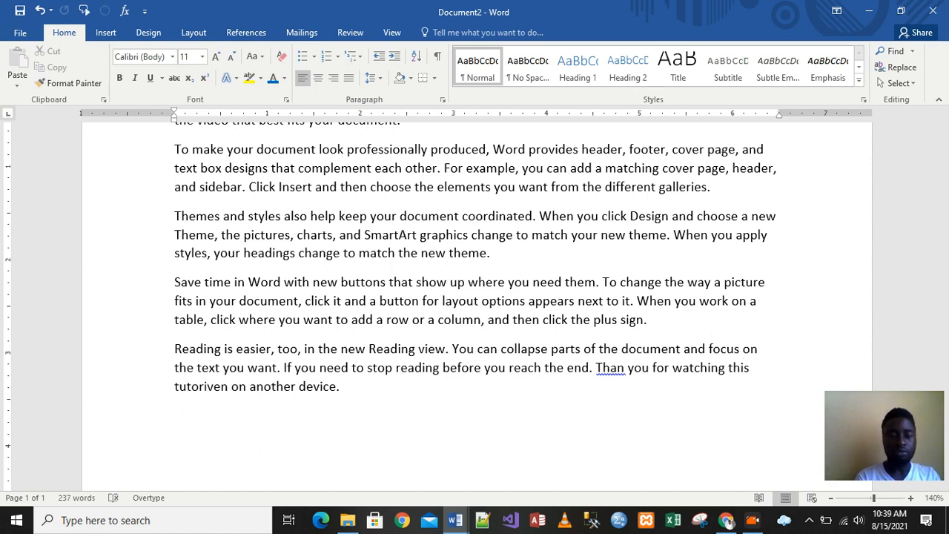
type("l and hope this help")
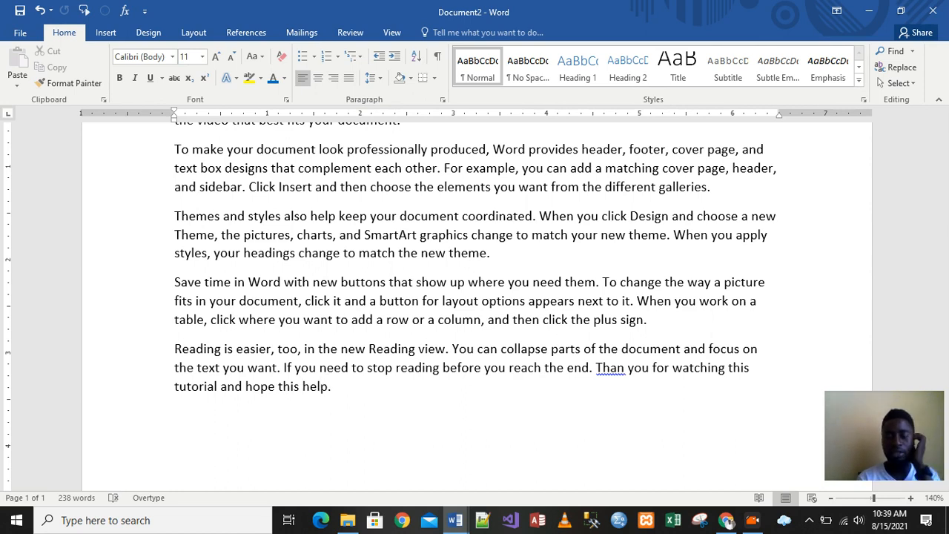
- Correct 'Than' to 'Thank you', switching back to Insert mode before adding the y
left_click(624, 368)
type("k")
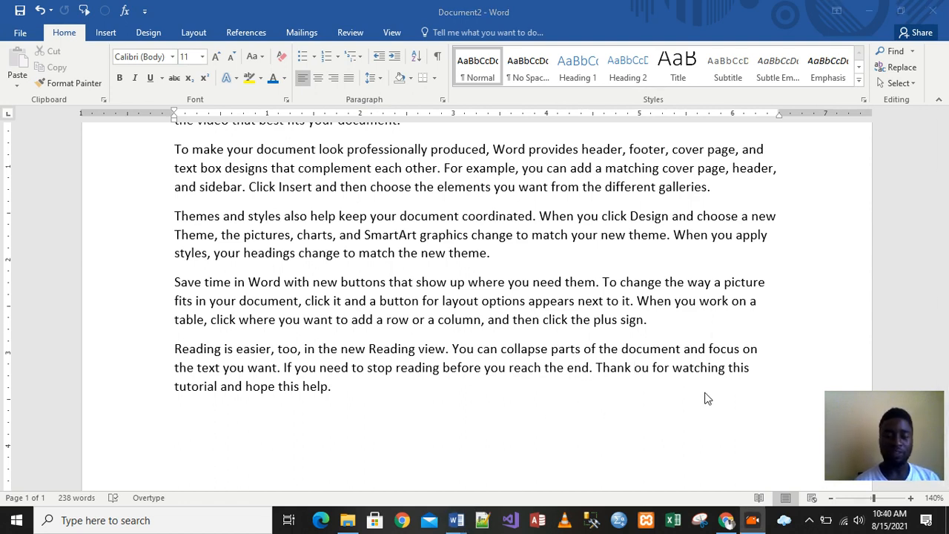
left_click(146, 502)
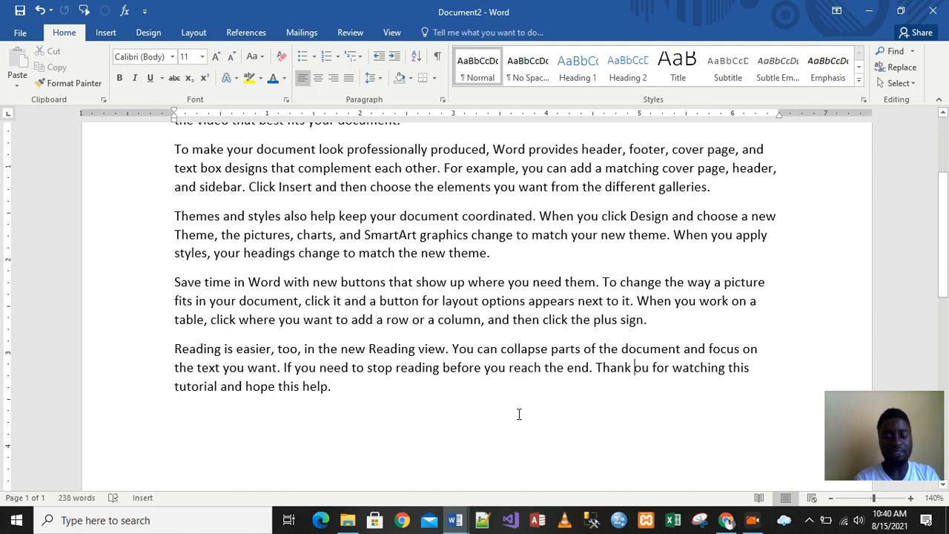
type("y")
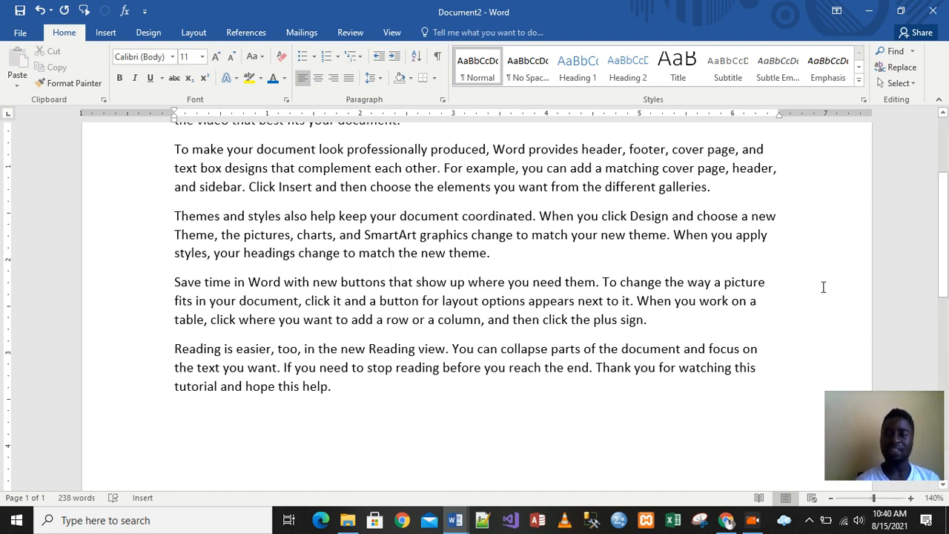
- Select the first word of the document, Video, at the top of the page
left_click_drag(944, 251, 947, 208)
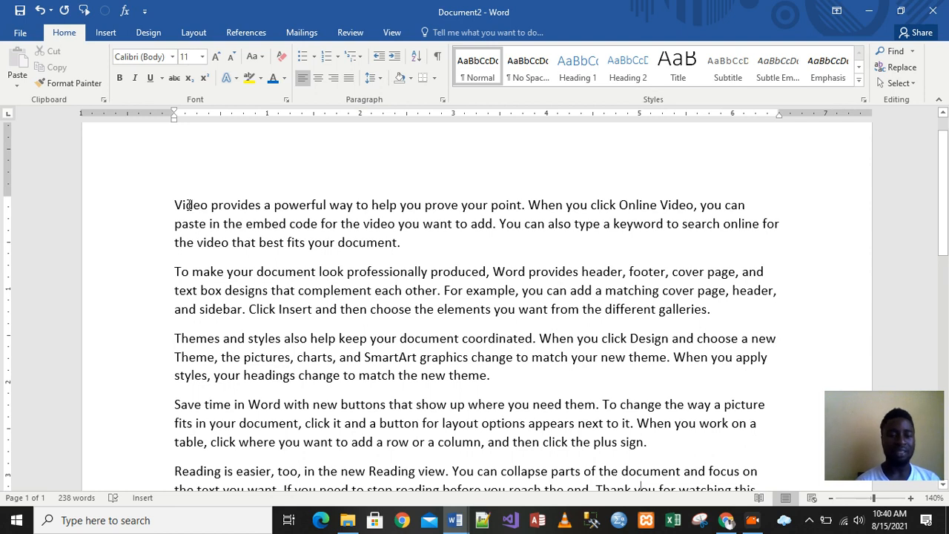
double_click(188, 204)
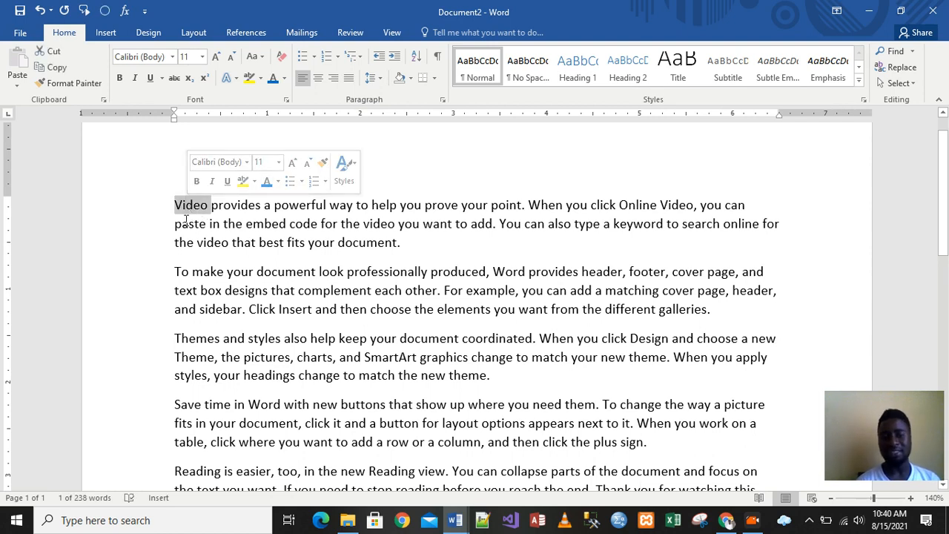
left_click(184, 210)
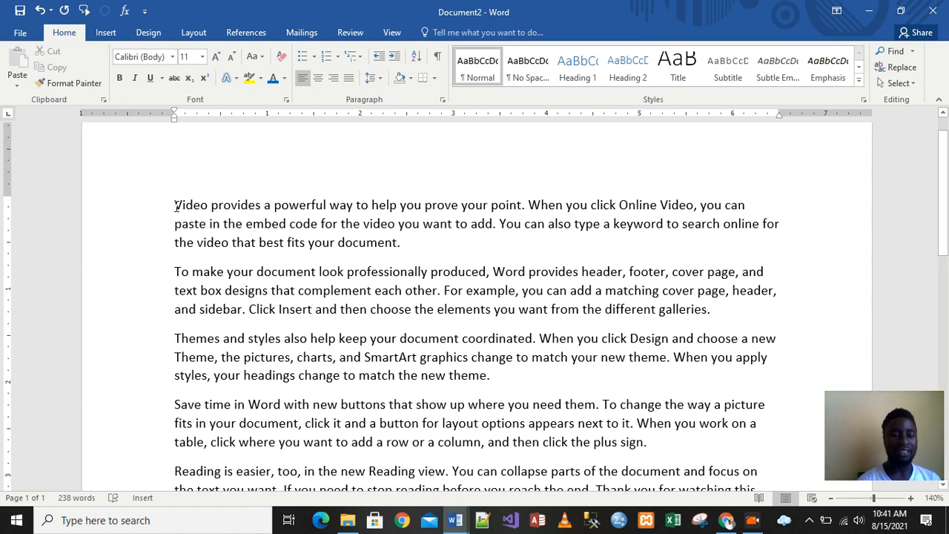
- Select the first word of the document, Video, two different ways, deselecting it after each
left_click_drag(177, 206, 206, 207)
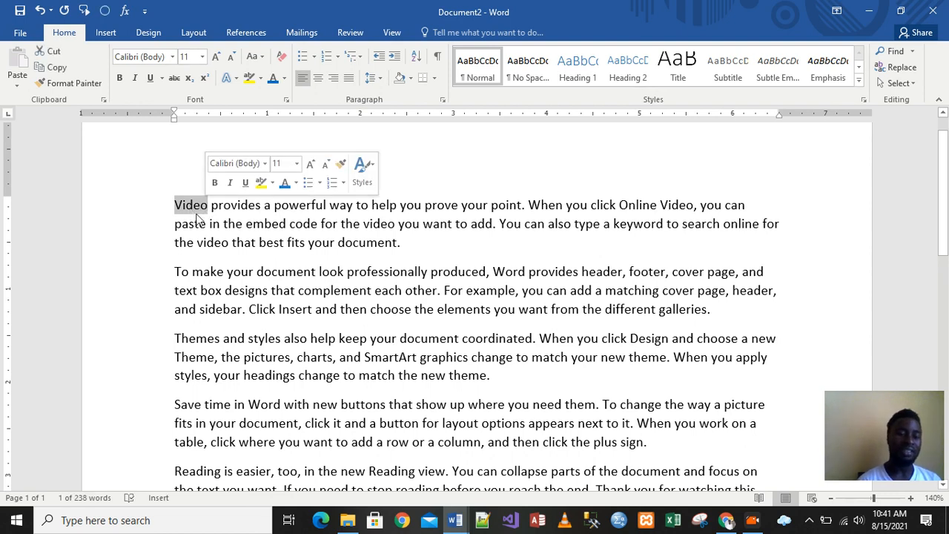
left_click(199, 216)
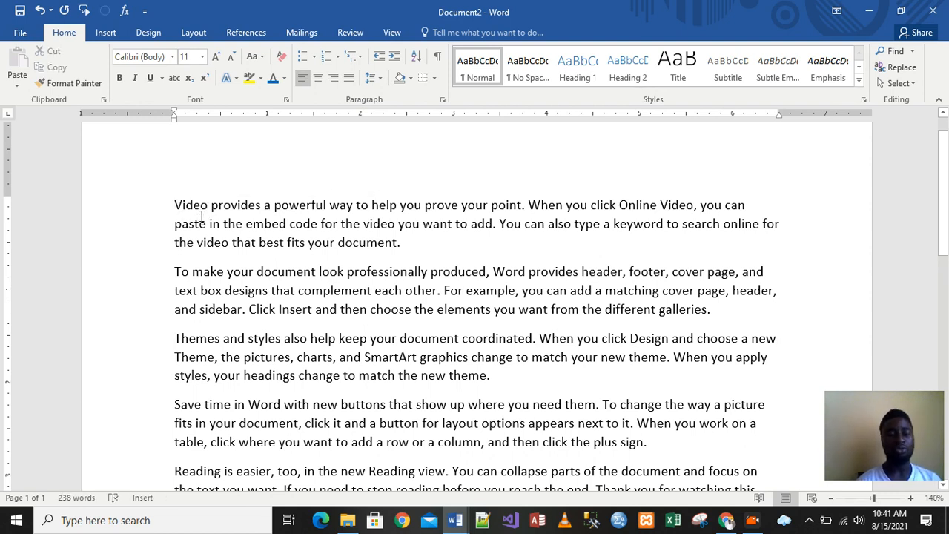
double_click(192, 208)
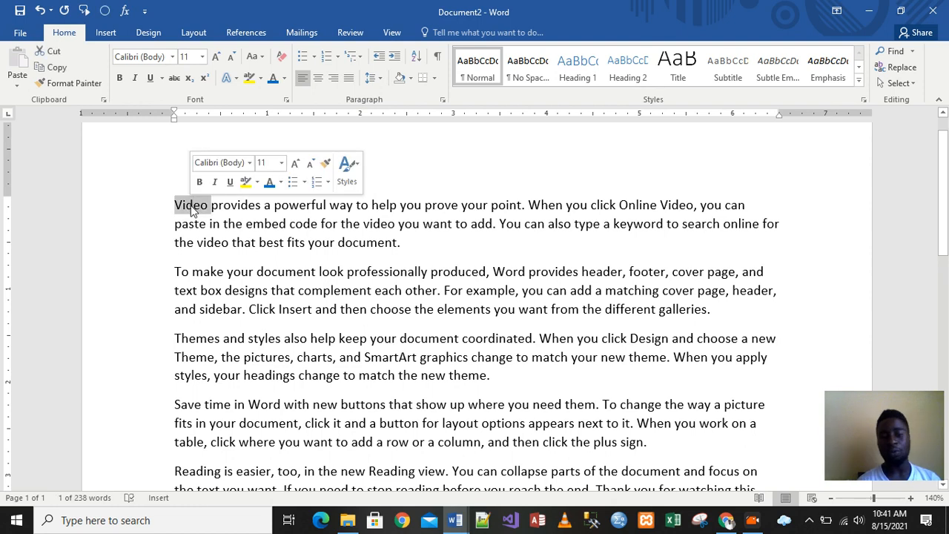
key("Down")
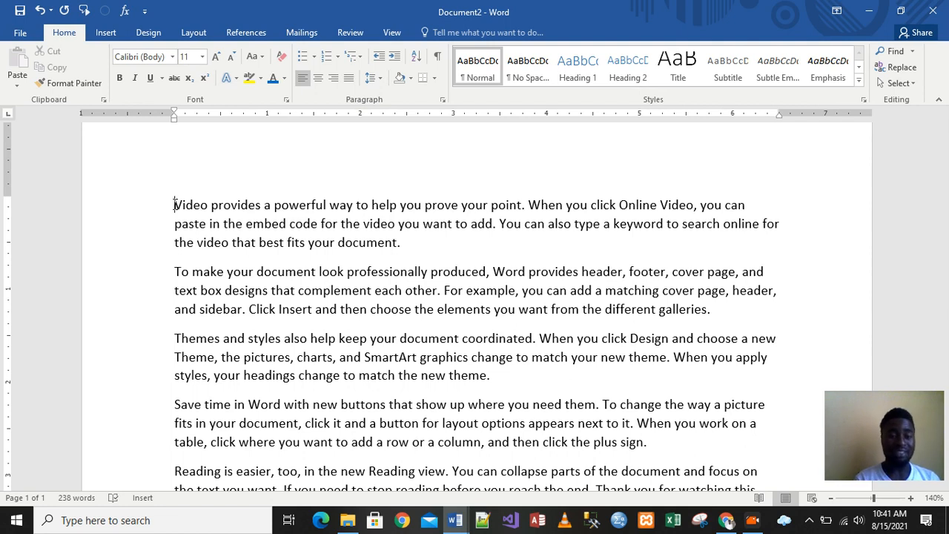
- Select all text from the first word to the end of the last paragraph, then deselect it
left_click_drag(174, 205, 605, 451)
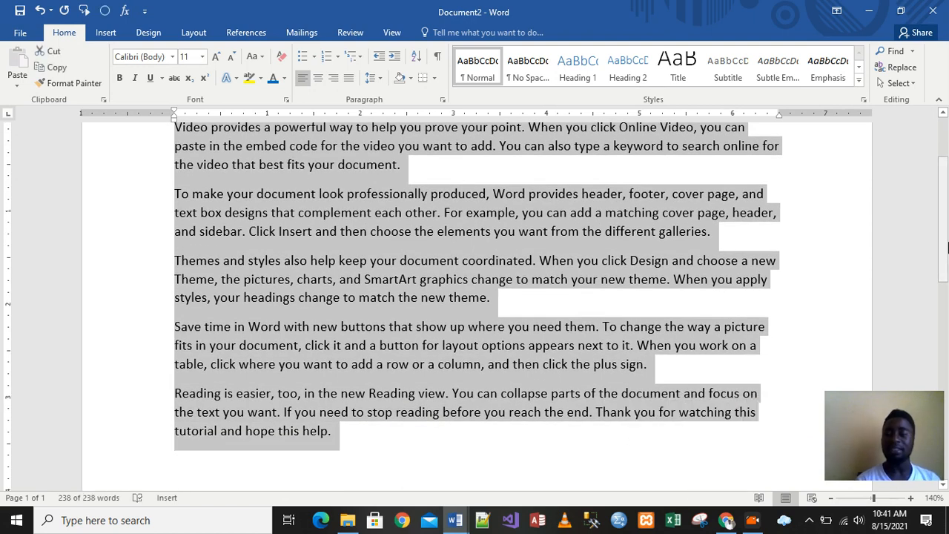
left_click_drag(946, 238, 947, 197)
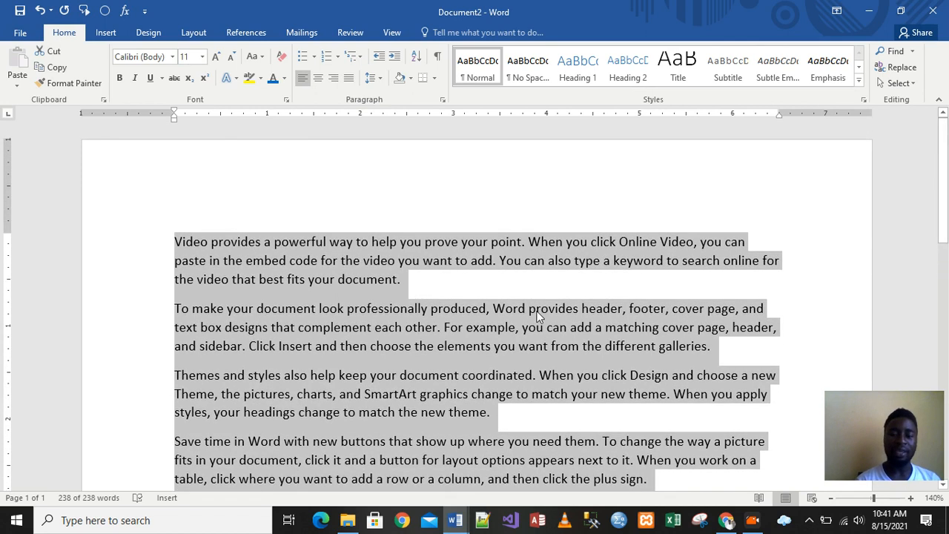
left_click(465, 295)
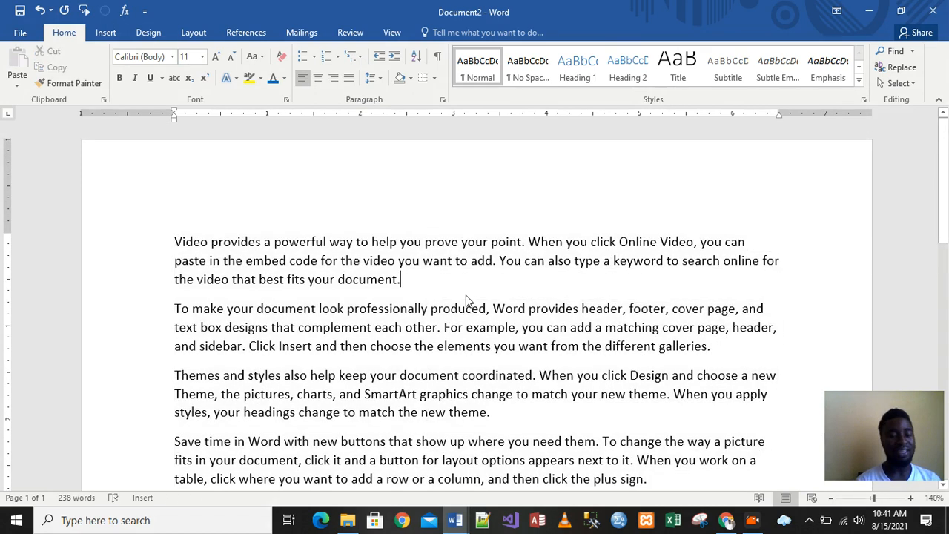
- Select the word Video and then the whole first paragraph, deselecting each selection
double_click(193, 243)
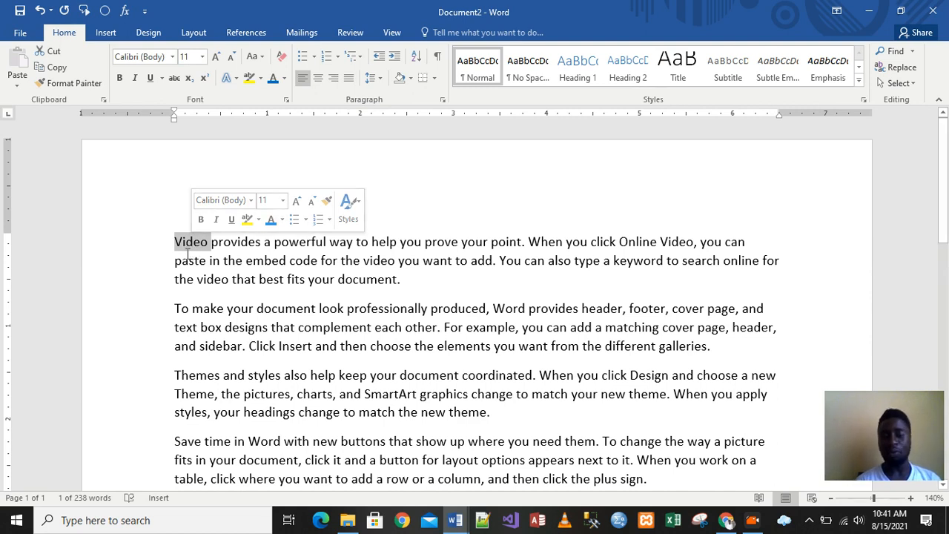
left_click(232, 247)
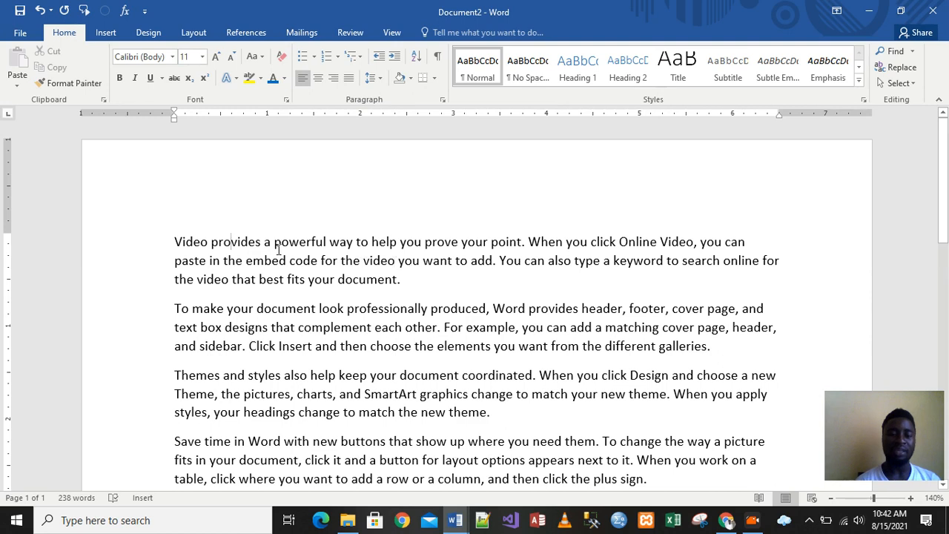
triple_click(215, 243)
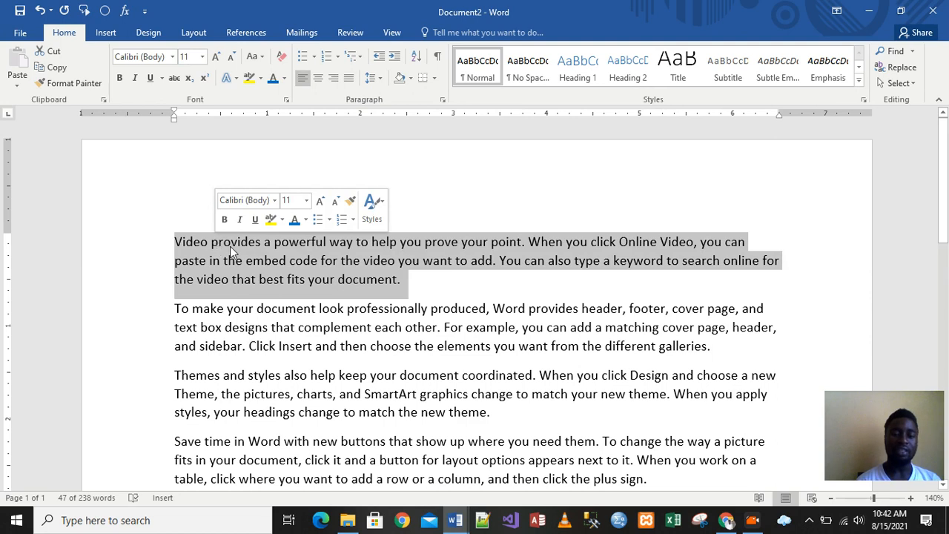
left_click(286, 311)
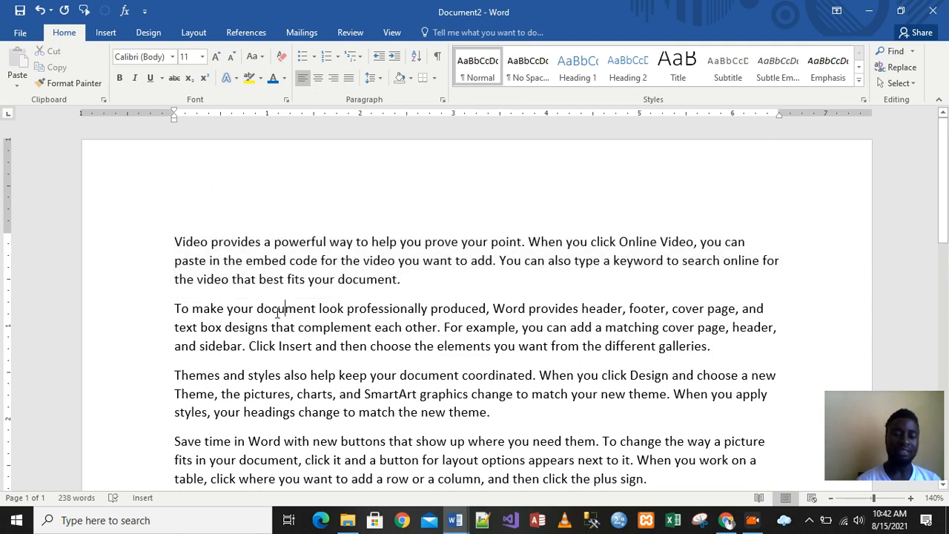
- Select the entire second paragraph, beginning 'To make your document', then deselect it
triple_click(275, 312)
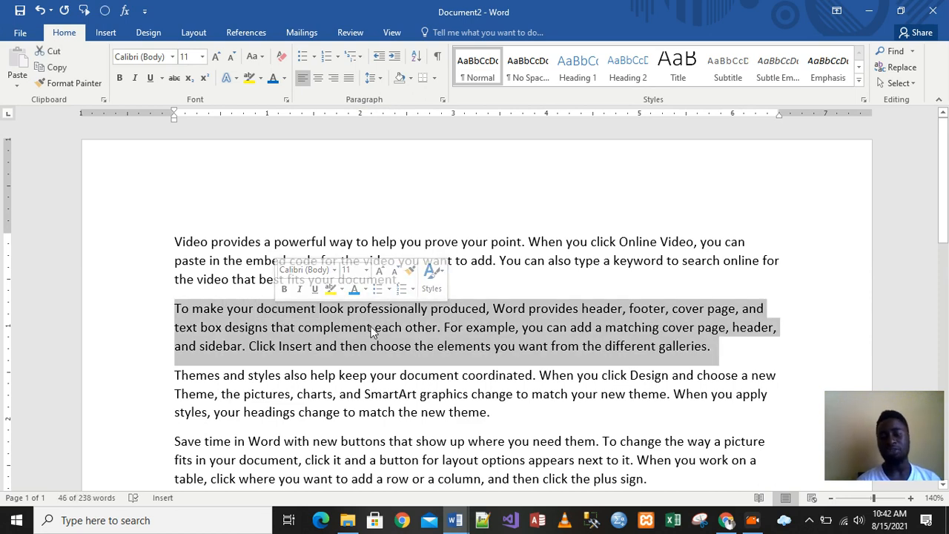
left_click(419, 327)
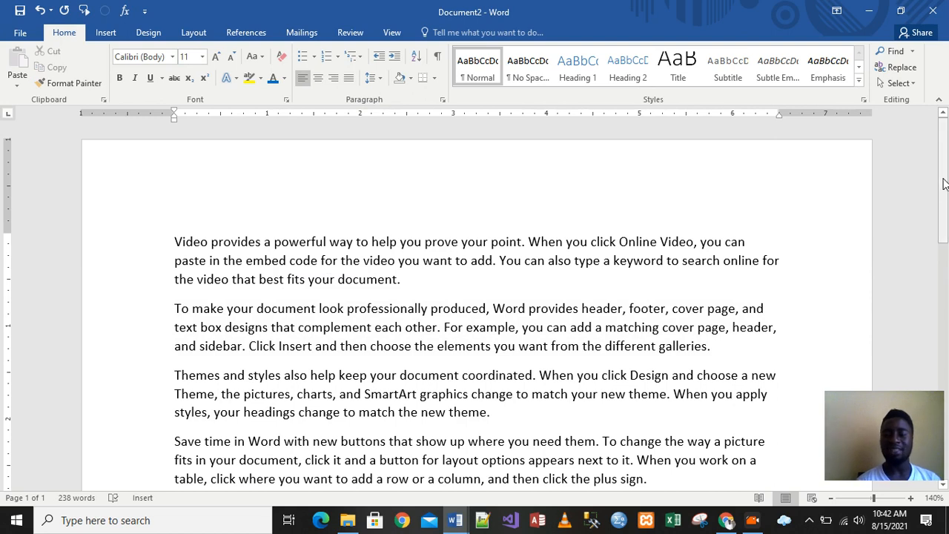
mouse_move(943, 185)
left_mouse_down()
mouse_move(945, 233)
mouse_move(945, 182)
left_mouse_up()
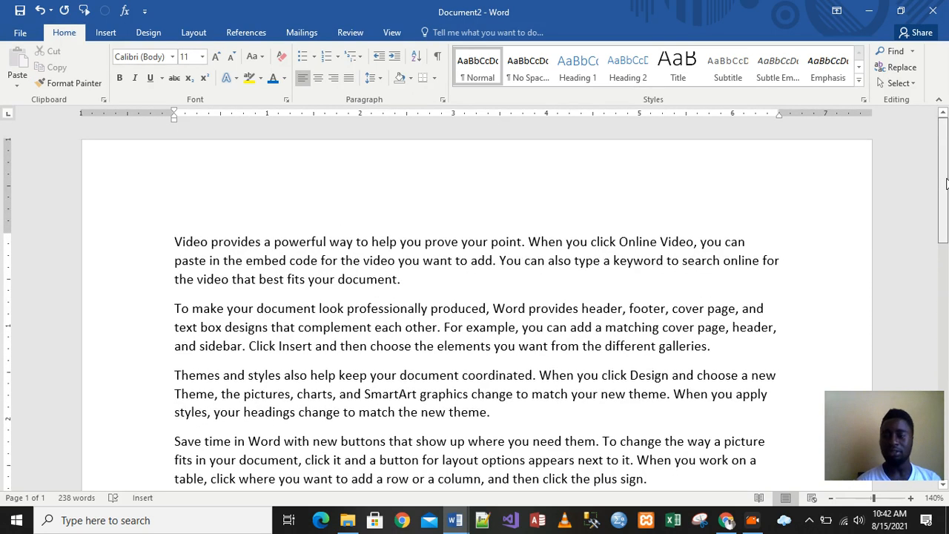
- Extend a selection from the start of the document word by word and line by line to the end of the text, then deselect
left_click(175, 243)
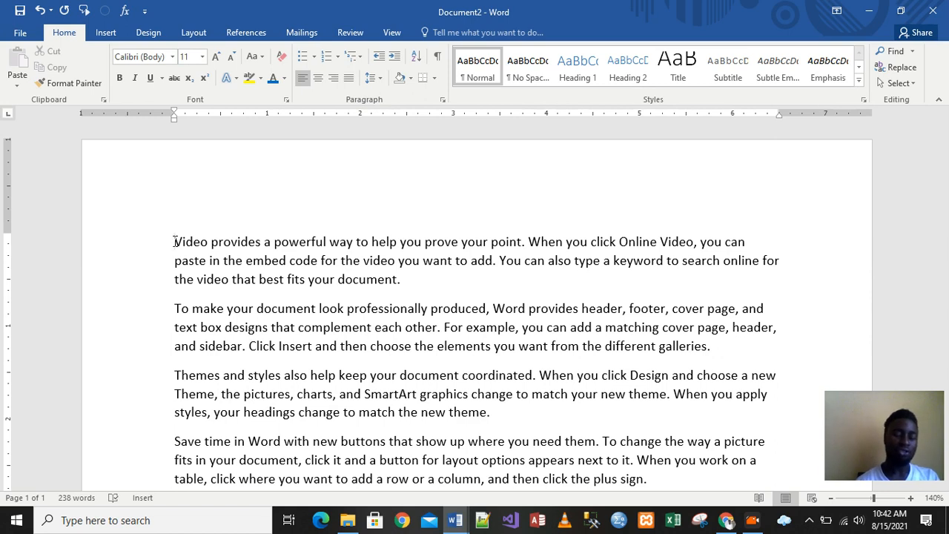
key("shift+Right")
key("shift+Right")
key("shift+Right")
key("shift+Right")
key("shift+Right")
key("shift+Right")
key("shift+Right")
key("shift+Right")
key("shift+Right")
key("shift+Right")
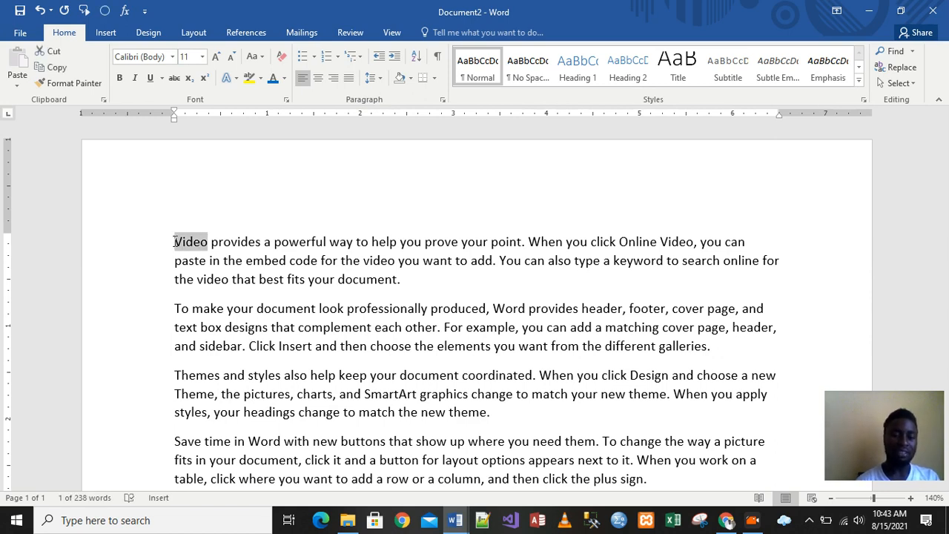
key("shift+Right")
key("shift+Right")
key("shift+Right")
key("shift+Right")
key("shift+Right")
key("shift+Right")
key("shift+Right")
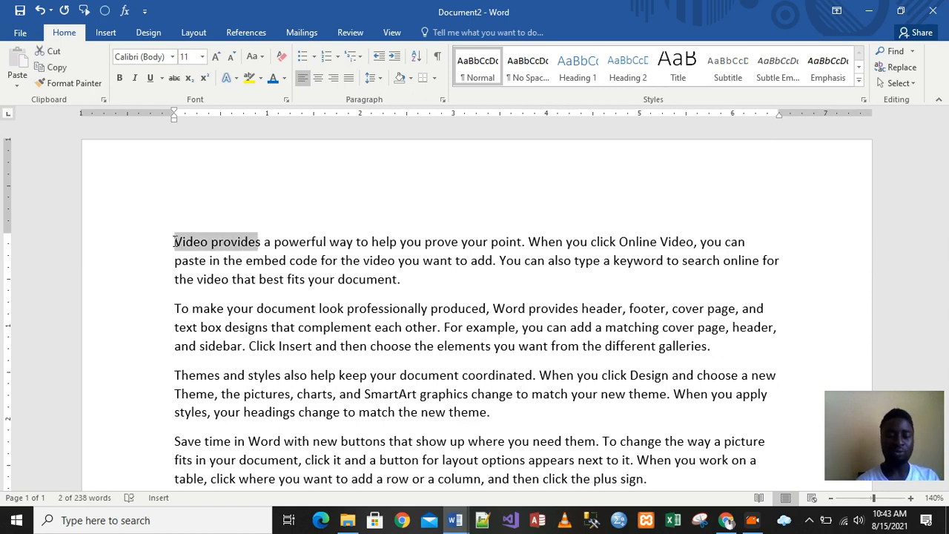
key("shift+Right")
key("shift+Right")
key("shift+Right")
key("shift+Right")
key("shift+Right")
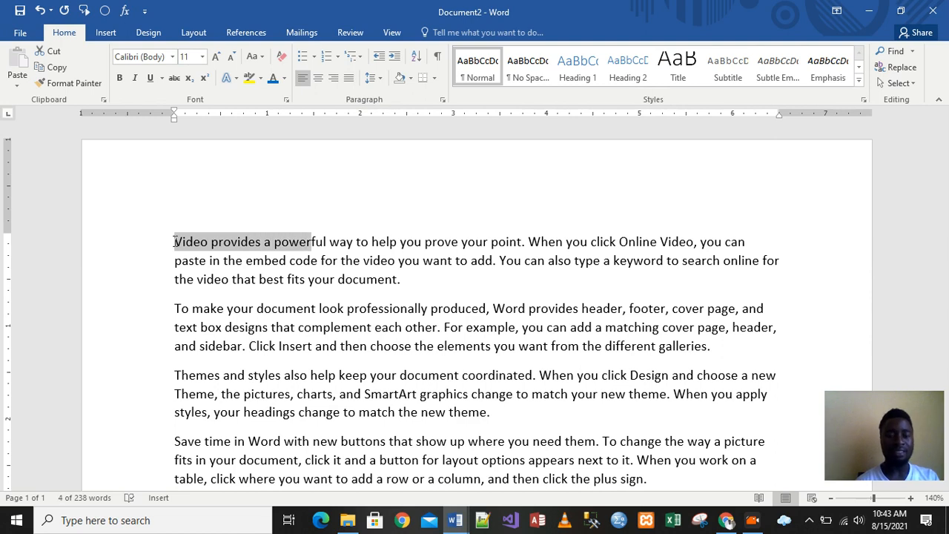
key("shift+Down")
key("shift+Down")
key("shift+Down")
key("shift+Down")
key("shift+Down")
key("shift+Down")
key("shift+Down")
key("shift+Down")
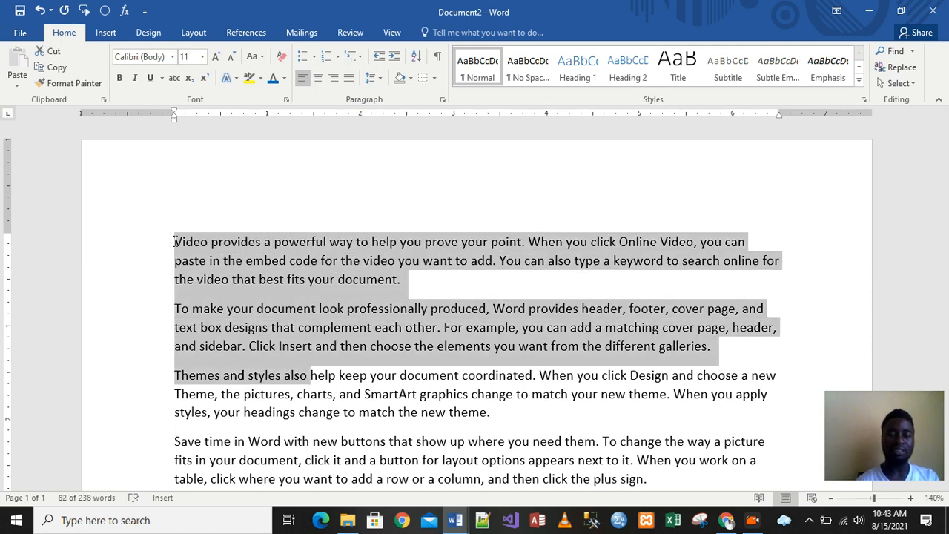
key("shift+Down")
key("shift+Down")
key("shift+Down")
key("shift+Down")
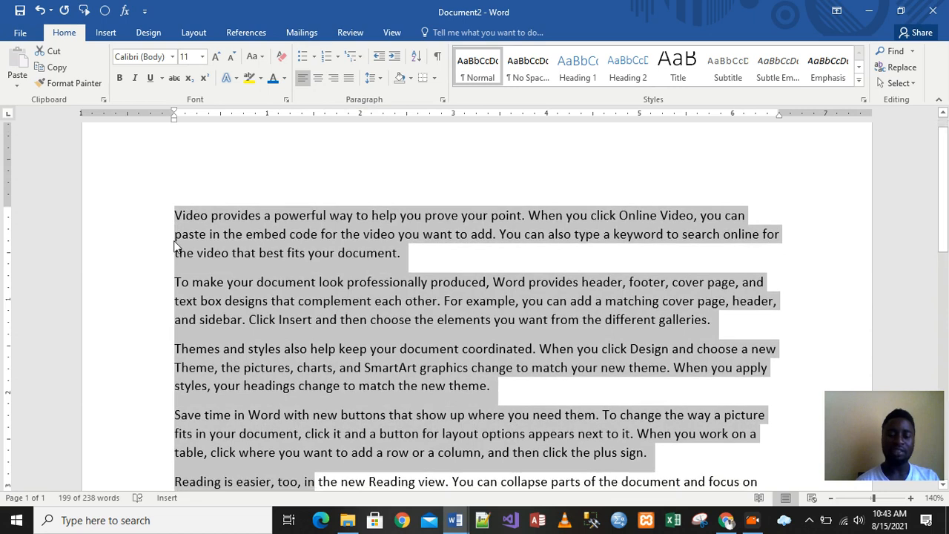
key("shift+Down")
key("shift+Right")
key("shift+Right")
key("shift+Right")
key("shift+Right")
key("shift+Right")
key("shift+Right")
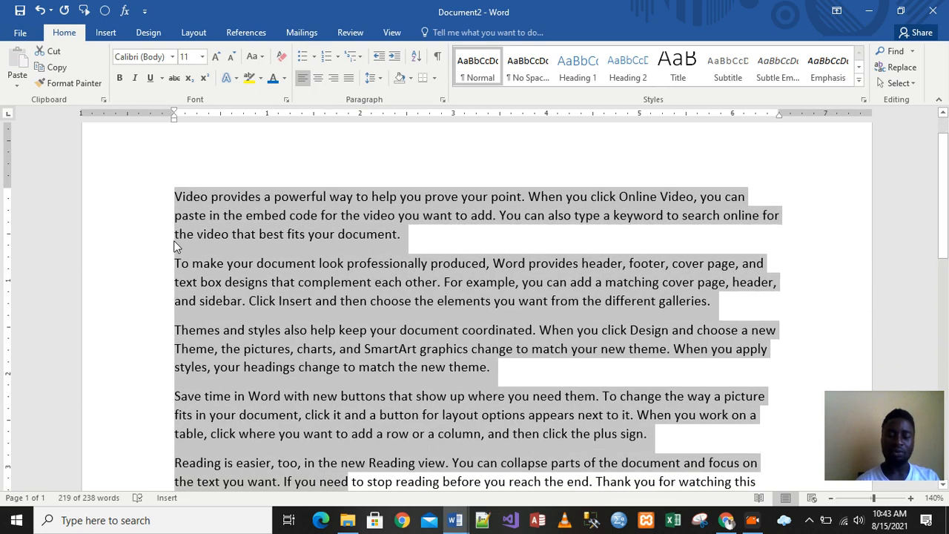
key("shift+Down")
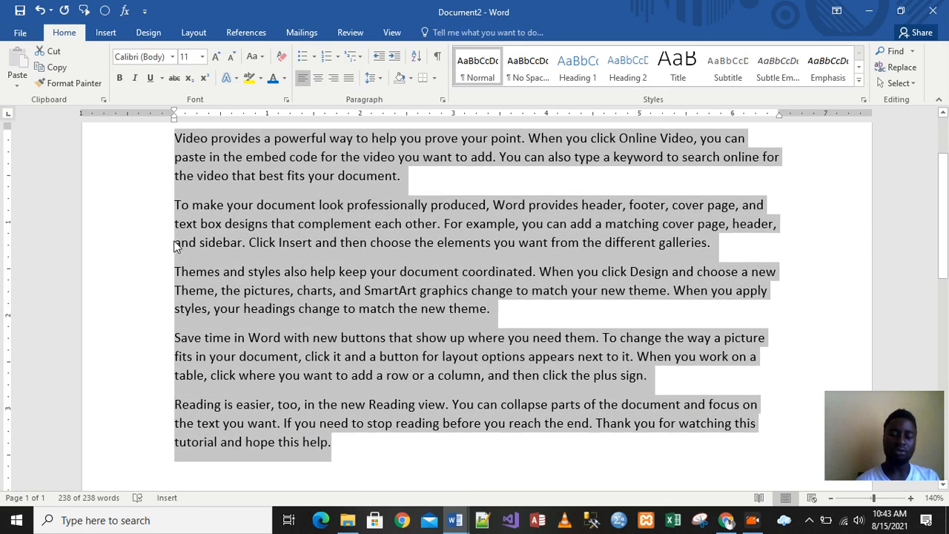
key("shift+Up")
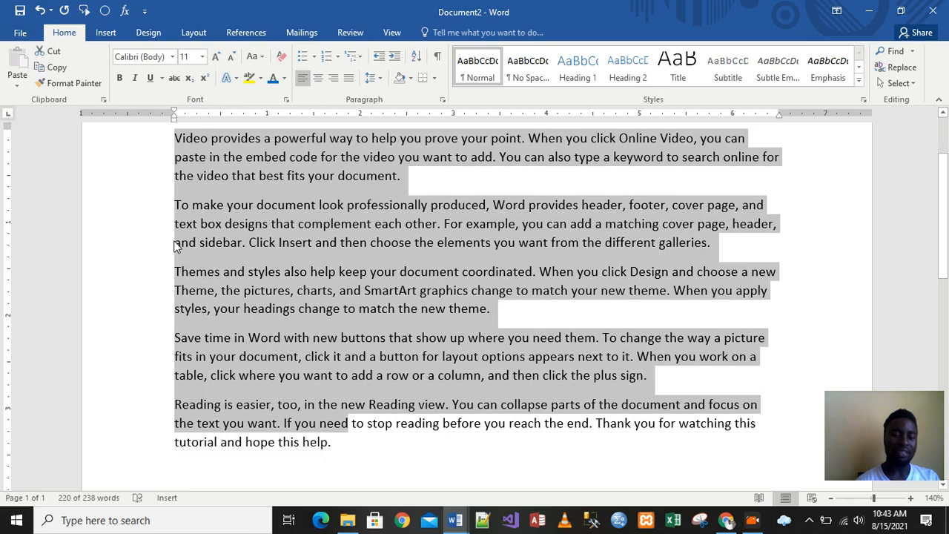
key("shift+Down")
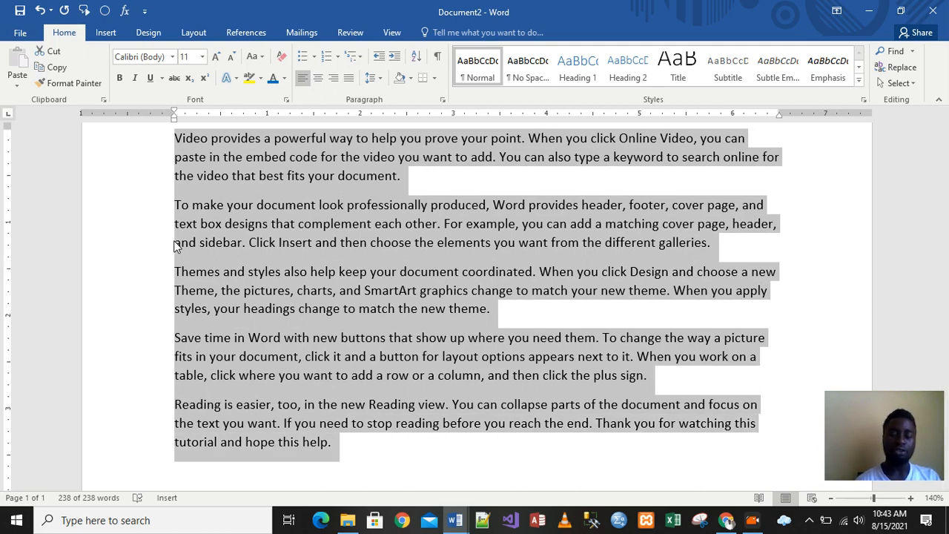
left_click(247, 243)
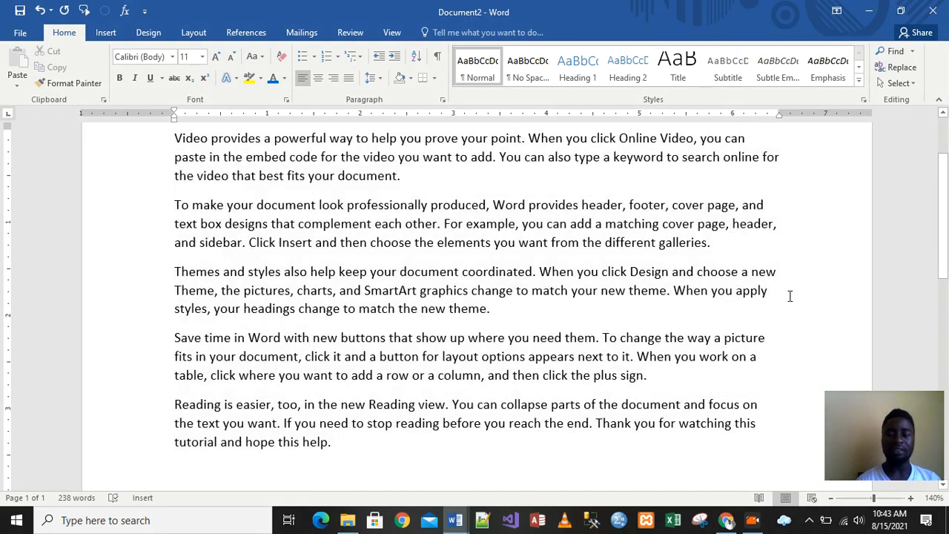
- Select all text in the document at once, then deselect it
scroll(532, 278, "up", 2)
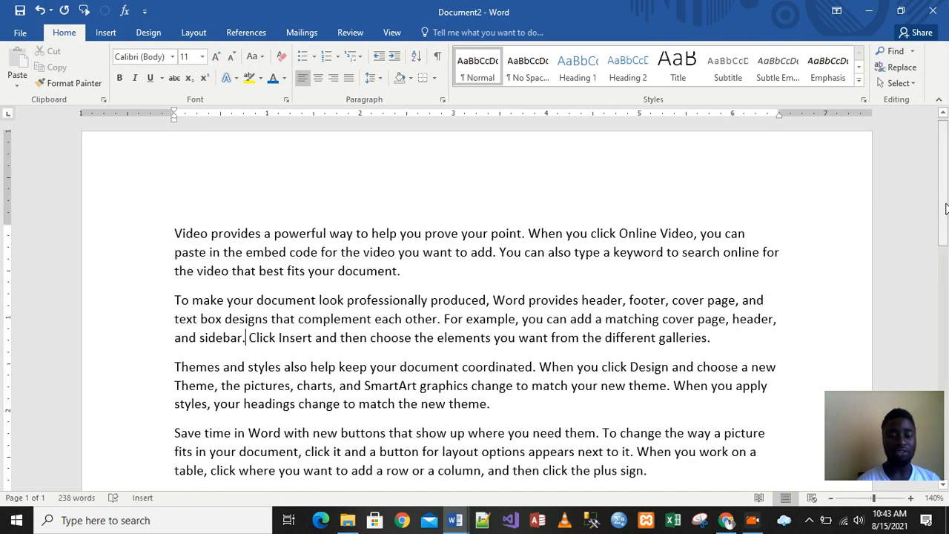
left_click(416, 269)
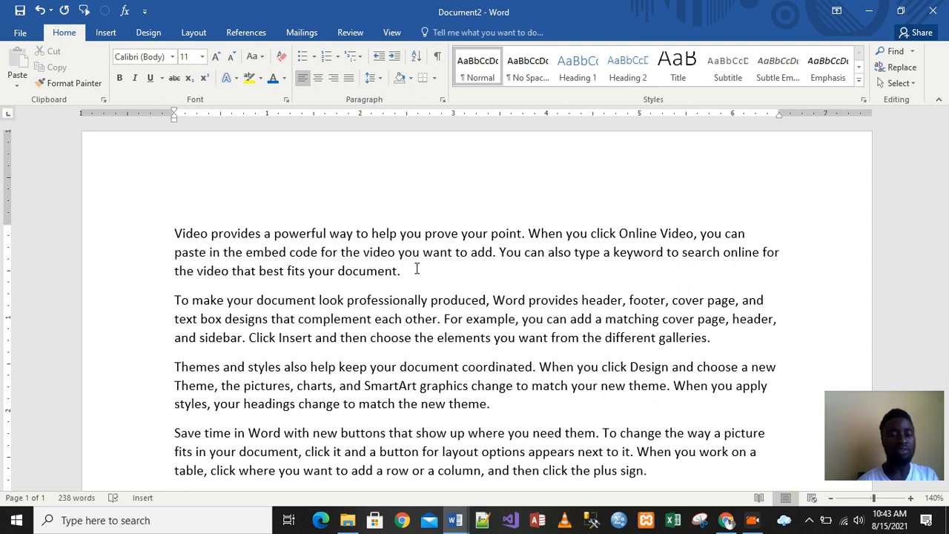
key("ctrl+a")
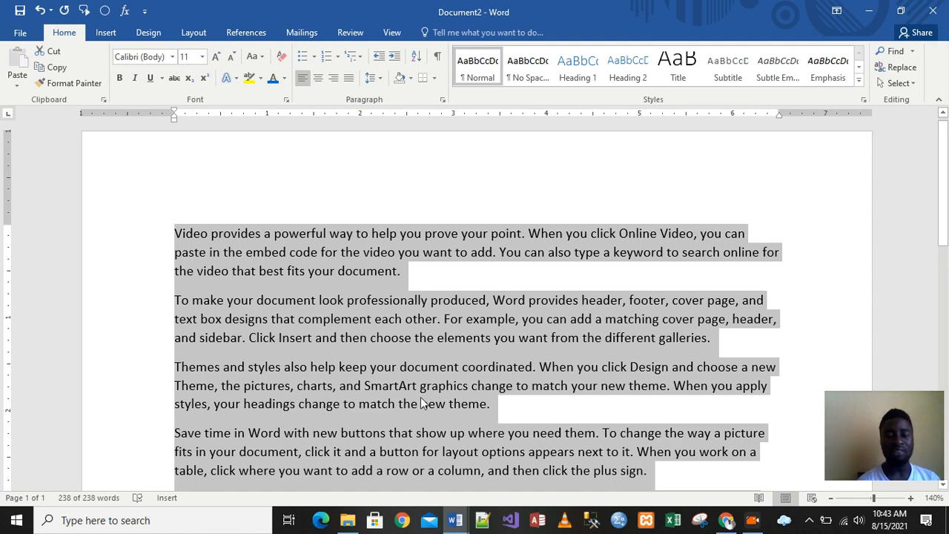
left_click(396, 335)
left_click(474, 300)
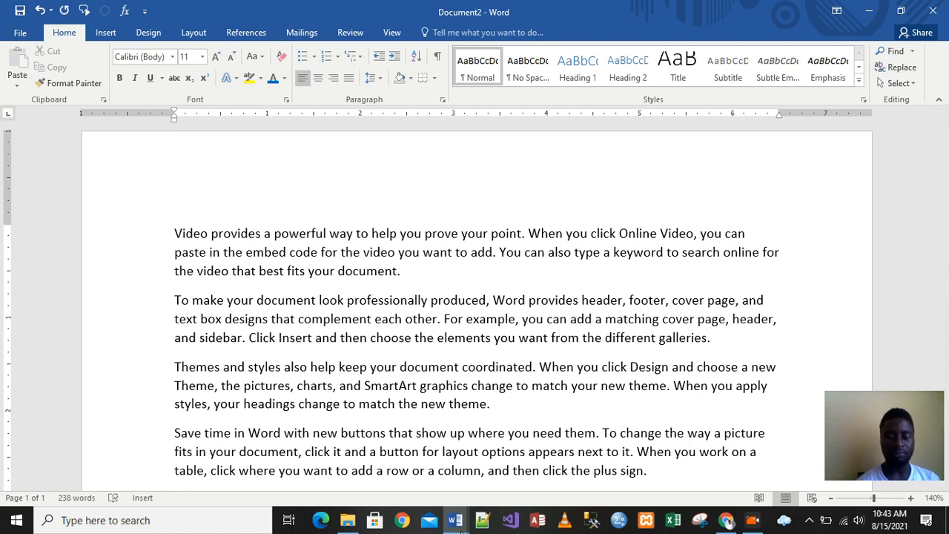
- Switch to the Lesson Two editing topics document and back to the sample text document
mouse_move(458, 524)
left_click(376, 446)
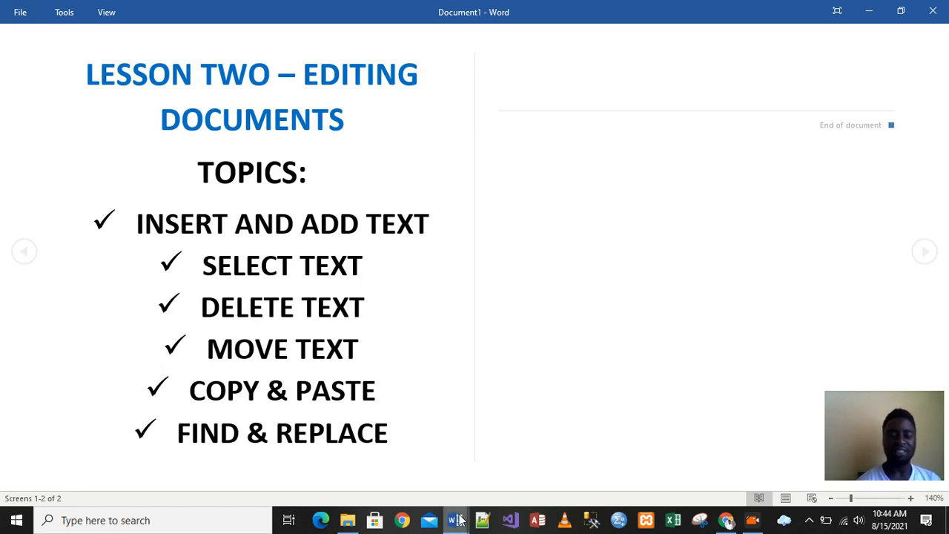
mouse_move(457, 521)
left_click(563, 451)
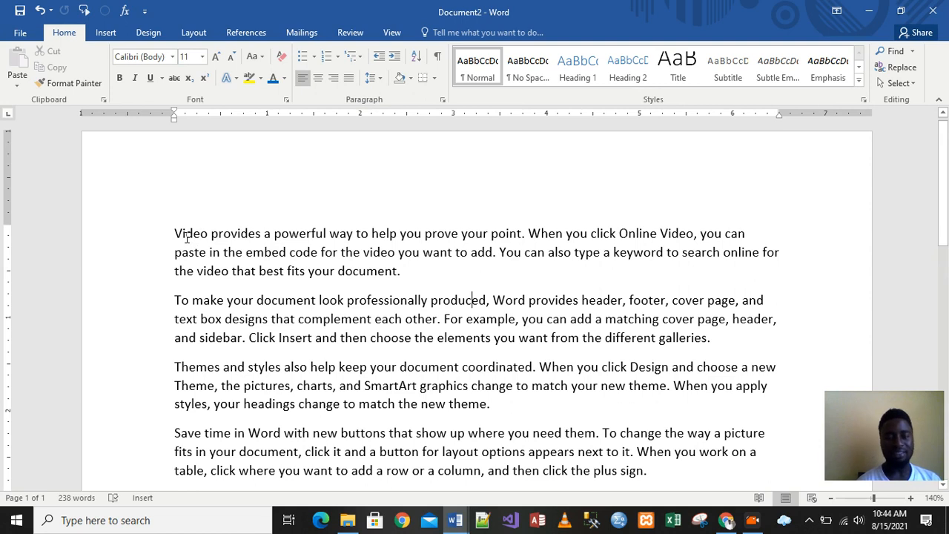
- Delete the word Video and its following space at the start of the first paragraph
left_click(175, 234)
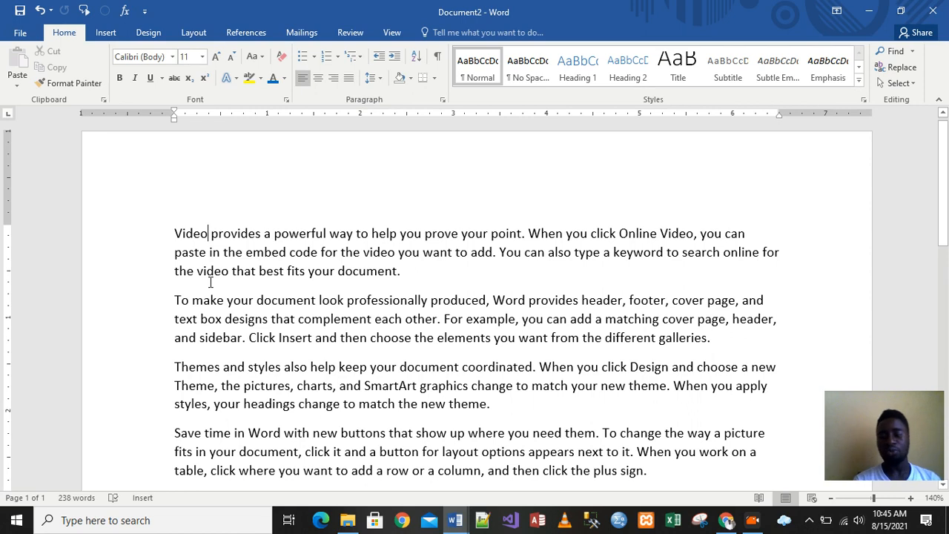
key("BackSpace")
key("BackSpace")
key("BackSpace")
key("BackSpace")
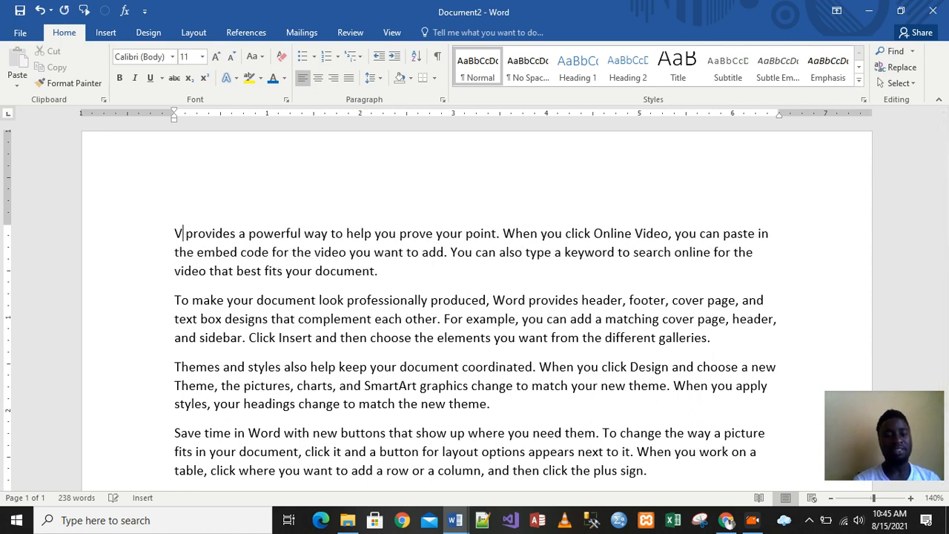
key("BackSpace")
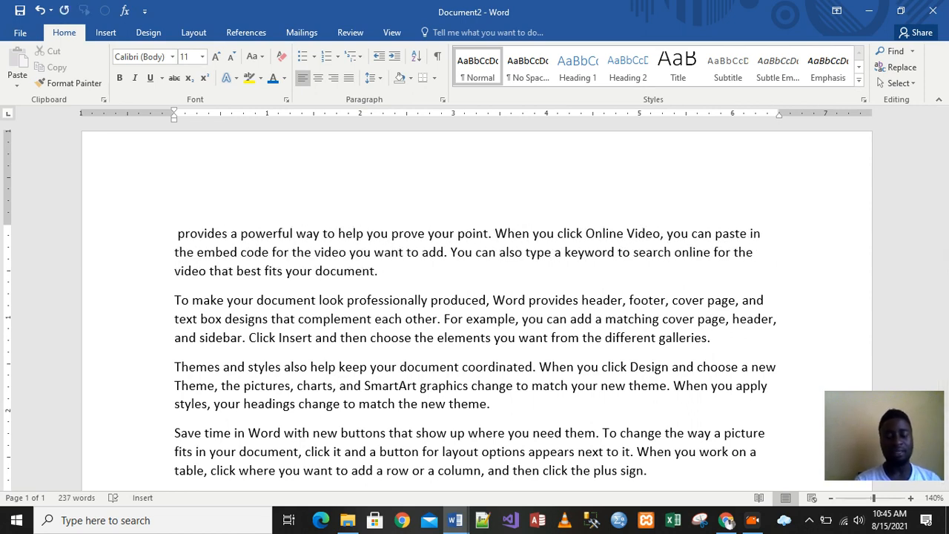
key("BackSpace")
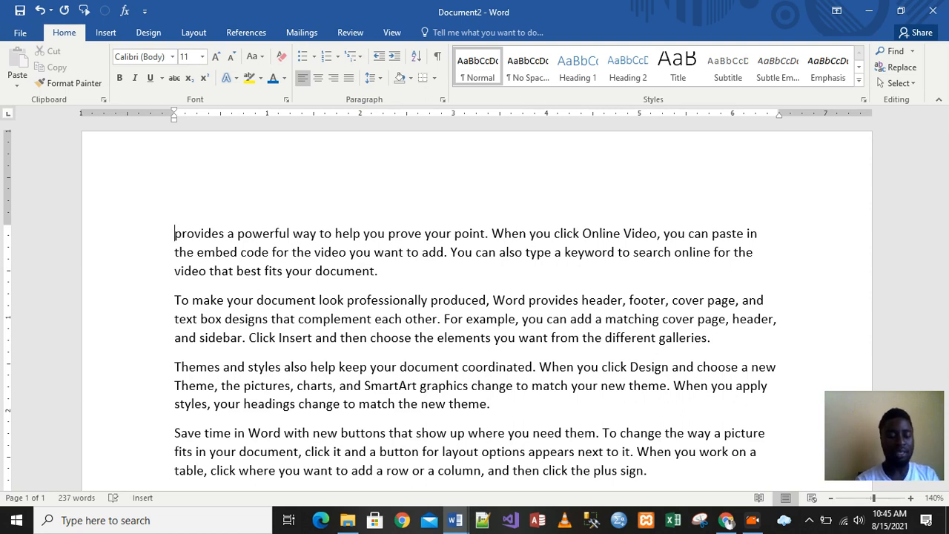
- Retype the word Video and a space at the start of the first paragraph
type("Vi")
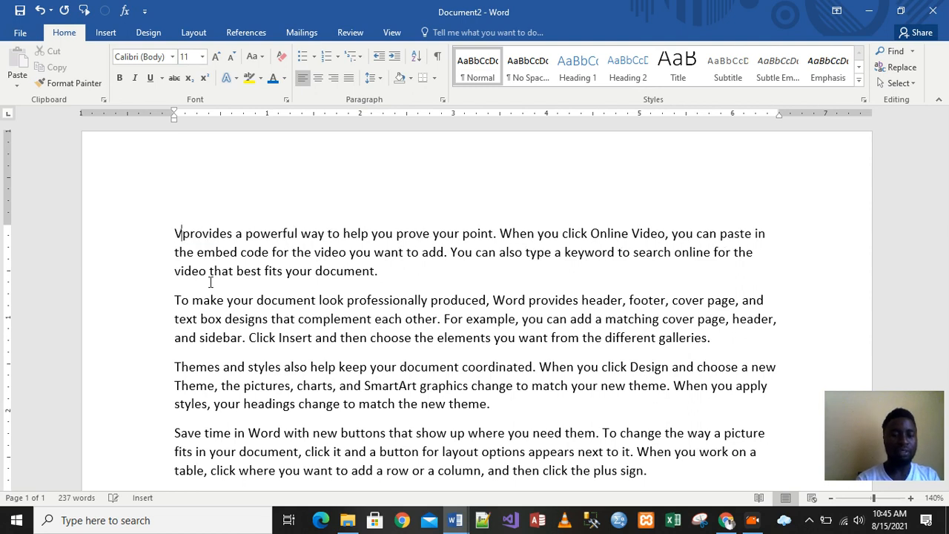
type("deo")
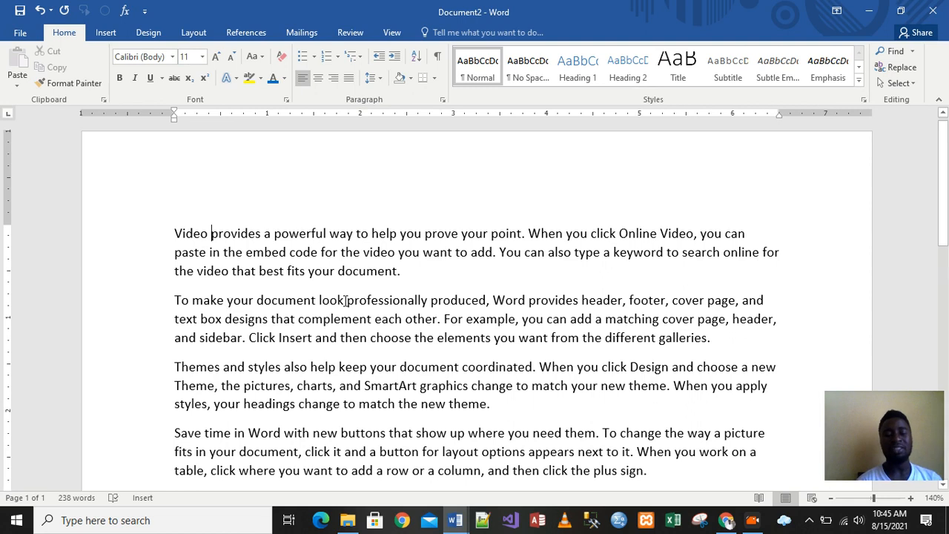
- Delete the first paragraph backward character by character from its end, then undo the deletion
left_click(407, 277)
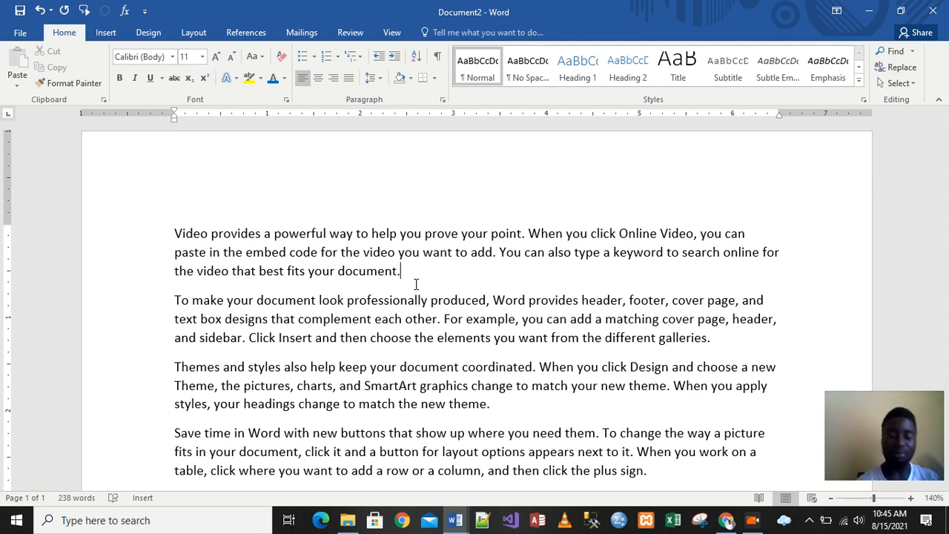
key("BackSpace")
key("BackSpace")
key("BackSpace")
key("BackSpace")
key("BackSpace")
key("BackSpace")
key("BackSpace")
key("BackSpace")
key("BackSpace")
key("BackSpace")
key("BackSpace")
key("BackSpace")
key("BackSpace")
key("BackSpace")
key("BackSpace")
key("BackSpace")
key("BackSpace")
key("BackSpace")
key("BackSpace")
key("BackSpace")
key("BackSpace")
key("BackSpace")
key("BackSpace")
key("BackSpace")
key("BackSpace")
key("BackSpace")
key("BackSpace")
key("BackSpace")
key("BackSpace")
key("BackSpace")
key("BackSpace")
key("BackSpace")
key("BackSpace")
key("BackSpace")
key("BackSpace")
key("BackSpace")
key("BackSpace")
key("BackSpace")
key("BackSpace")
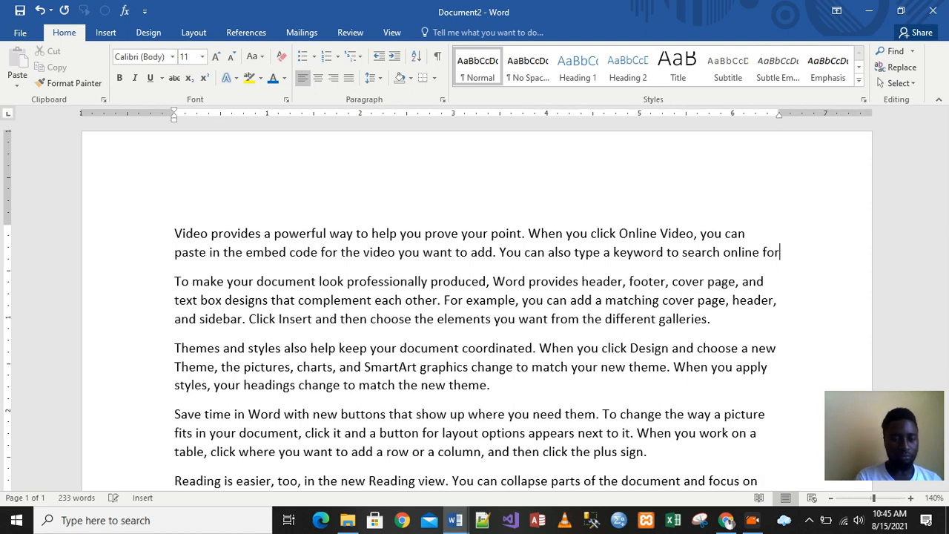
key("BackSpace")
key("BackSpace")
key("BackSpace")
key("BackSpace")
key("BackSpace")
key("BackSpace")
key("BackSpace")
key("BackSpace")
key("BackSpace")
key("BackSpace")
key("BackSpace")
key("BackSpace")
key("BackSpace")
key("BackSpace")
key("BackSpace")
key("BackSpace")
key("BackSpace")
key("BackSpace")
key("BackSpace")
key("BackSpace")
key("BackSpace")
key("BackSpace")
key("BackSpace")
key("BackSpace")
key("BackSpace")
key("BackSpace")
key("BackSpace")
key("BackSpace")
key("BackSpace")
key("BackSpace")
key("BackSpace")
key("BackSpace")
key("BackSpace")
key("BackSpace")
key("BackSpace")
key("BackSpace")
key("BackSpace")
key("BackSpace")
key("BackSpace")
key("BackSpace")
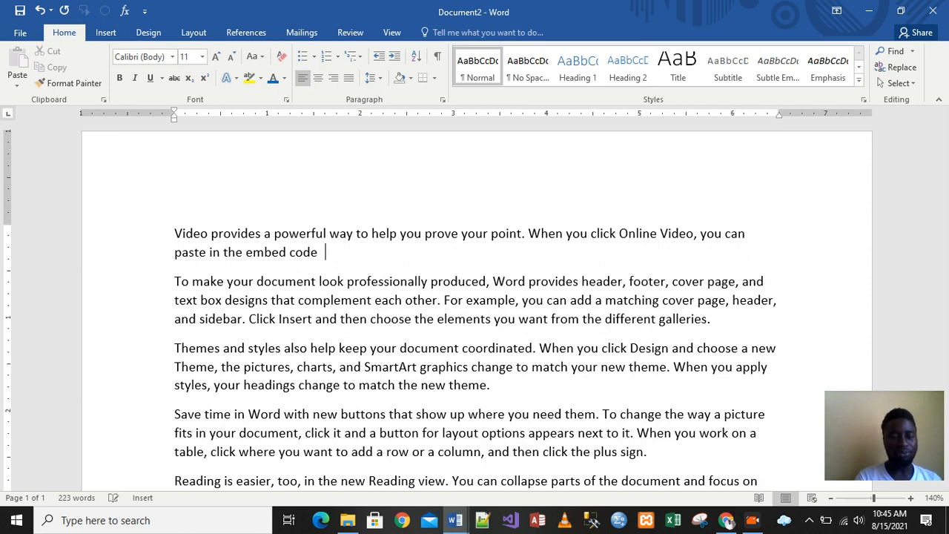
key("BackSpace")
key("BackSpace")
key("BackSpace")
key("BackSpace")
key("BackSpace")
key("BackSpace")
key("BackSpace")
key("BackSpace")
key("BackSpace")
key("BackSpace")
key("BackSpace")
key("BackSpace")
key("BackSpace")
key("BackSpace")
key("BackSpace")
key("BackSpace")
key("BackSpace")
key("BackSpace")
key("BackSpace")
key("BackSpace")
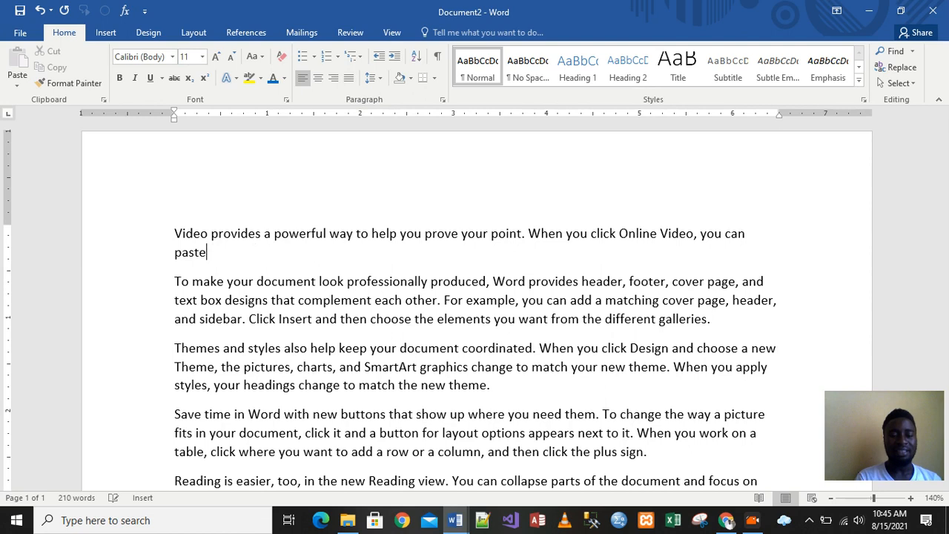
key("BackSpace")
key("BackSpace")
key("BackSpace")
key("BackSpace")
key("BackSpace")
key("BackSpace")
key("BackSpace")
key("BackSpace")
key("BackSpace")
key("BackSpace")
key("BackSpace")
key("BackSpace")
key("BackSpace")
key("BackSpace")
key("BackSpace")
key("BackSpace")
key("BackSpace")
key("BackSpace")
key("BackSpace")
key("BackSpace")
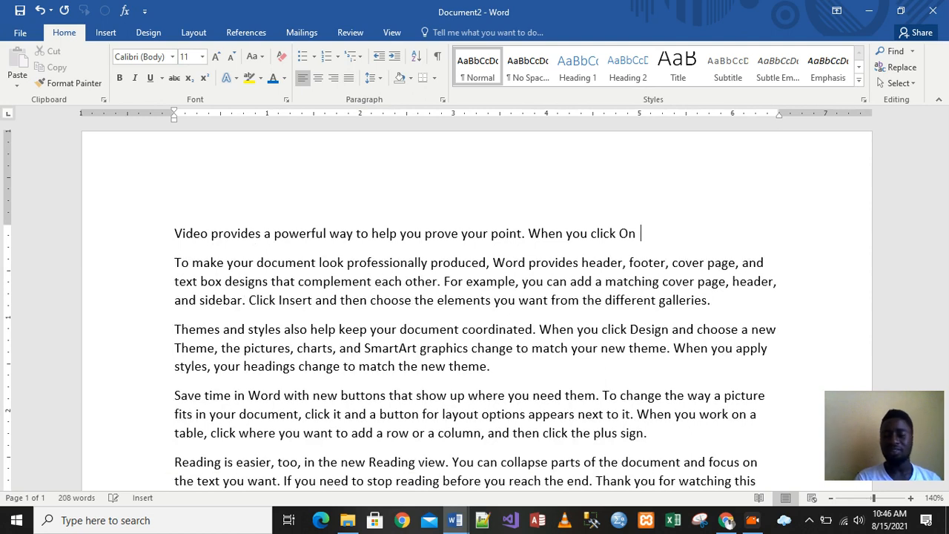
key("BackSpace")
key("BackSpace")
key("BackSpace")
key("BackSpace")
key("BackSpace")
key("BackSpace")
key("BackSpace")
key("BackSpace")
key("BackSpace")
key("BackSpace")
key("BackSpace")
key("BackSpace")
key("BackSpace")
key("BackSpace")
key("BackSpace")
key("BackSpace")
key("BackSpace")
key("BackSpace")
key("BackSpace")
key("BackSpace")
key("BackSpace")
key("BackSpace")
key("BackSpace")
key("BackSpace")
key("BackSpace")
key("BackSpace")
key("BackSpace")
key("BackSpace")
key("BackSpace")
key("BackSpace")
key("BackSpace")
key("BackSpace")
key("BackSpace")
key("BackSpace")
key("BackSpace")
key("BackSpace")
key("BackSpace")
key("BackSpace")
key("BackSpace")
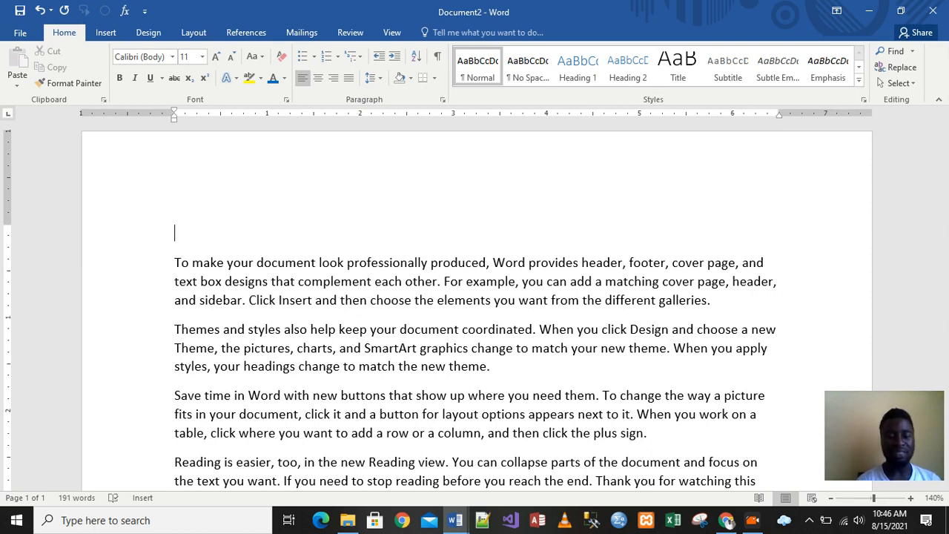
key("ctrl+z")
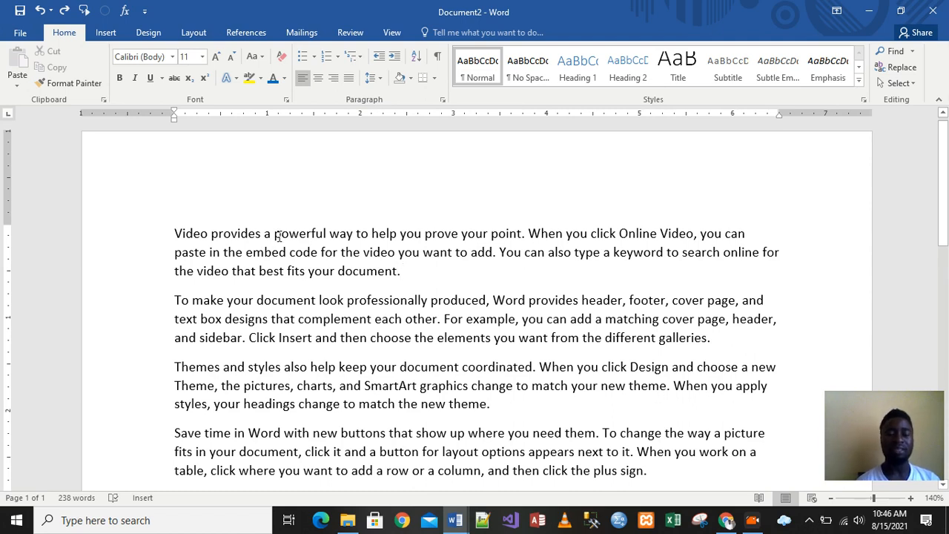
- Select and delete the words Video and provides at the start of the first paragraph, then undo both deletions
left_click_drag(173, 233, 208, 236)
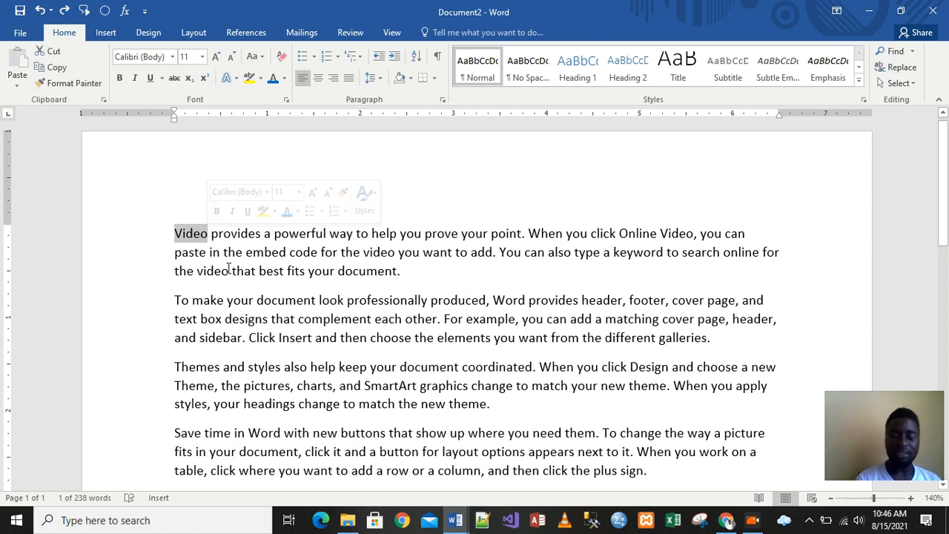
key("Delete")
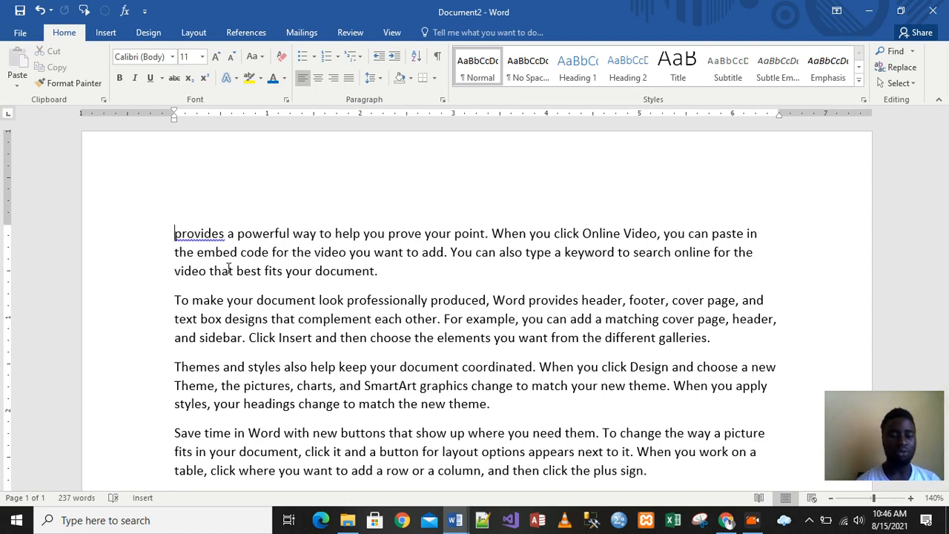
left_click_drag(175, 236, 226, 239)
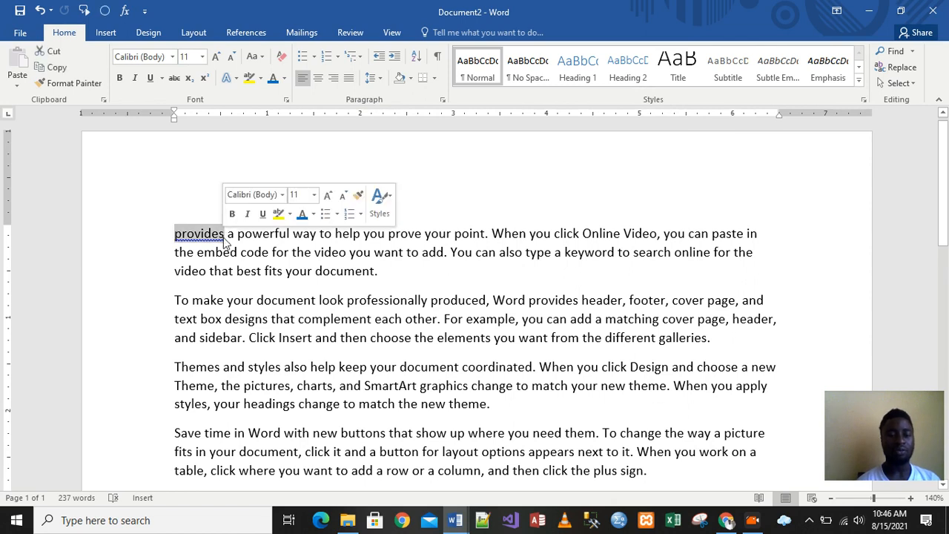
key("Delete")
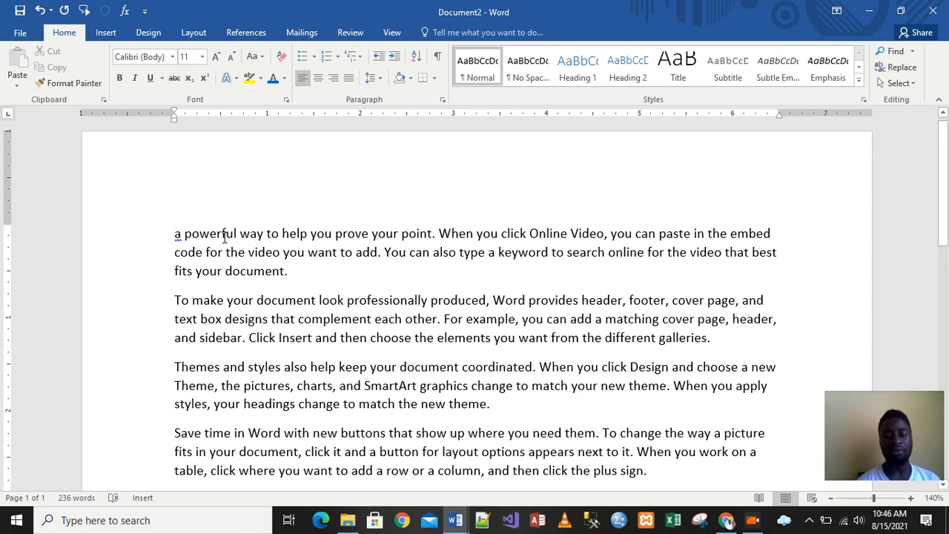
key("ctrl+z")
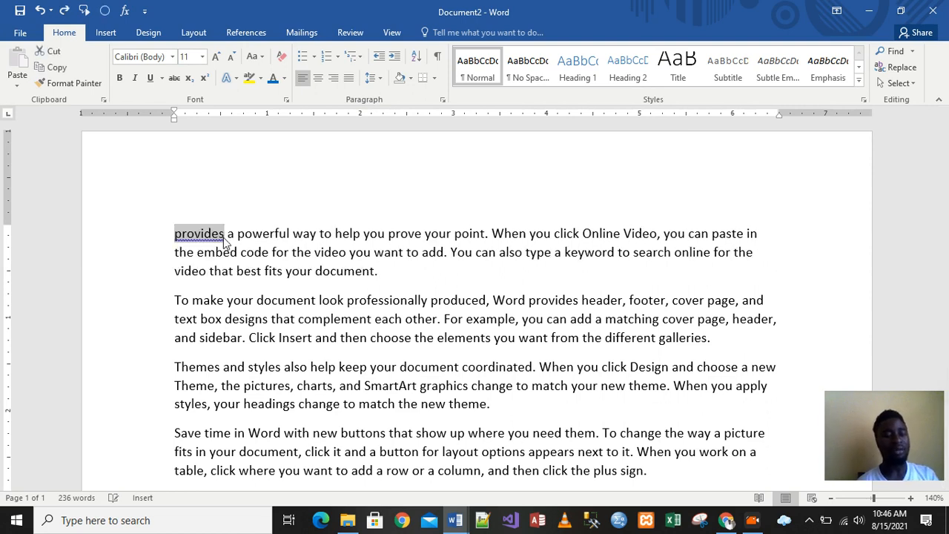
left_click(175, 236)
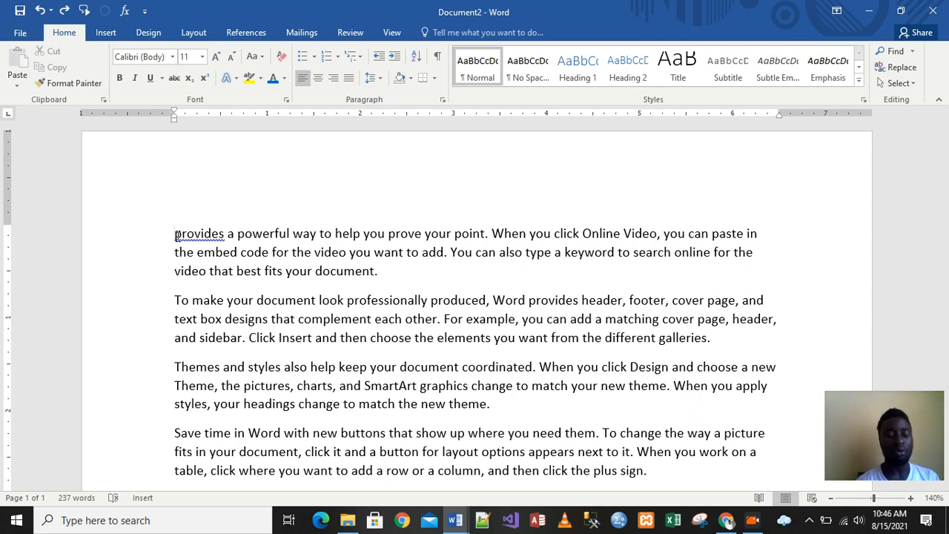
key("ctrl+z")
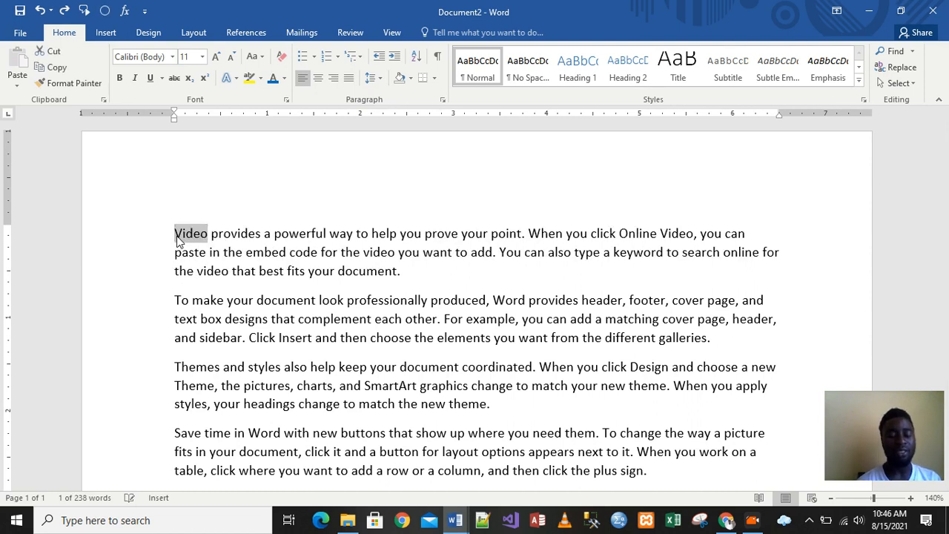
left_click(281, 271)
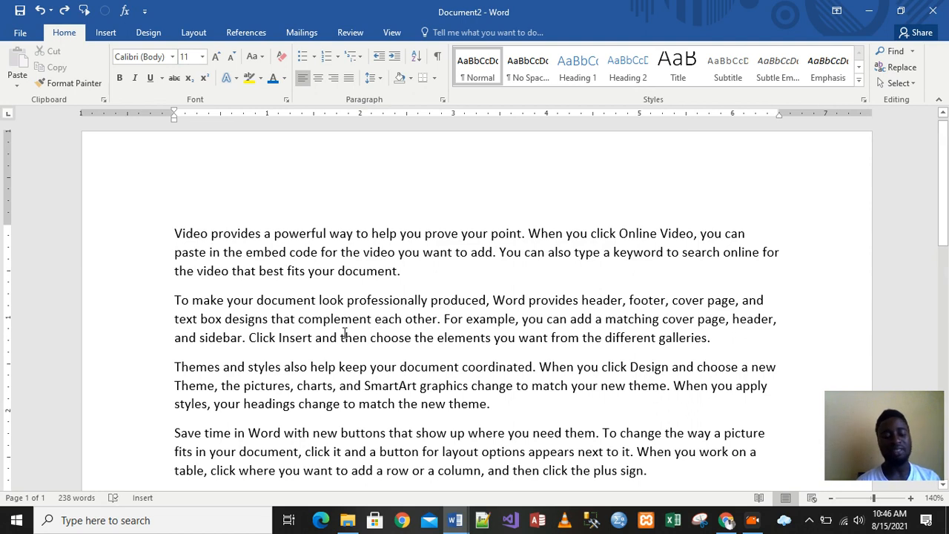
- Select and delete all text in the document, then undo the deletion and deselect
key("ctrl+a")
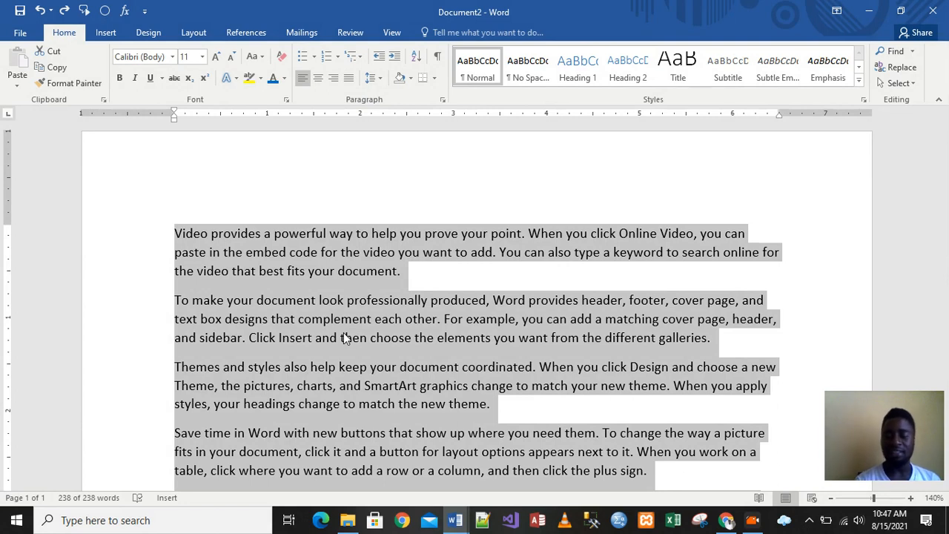
key("Delete")
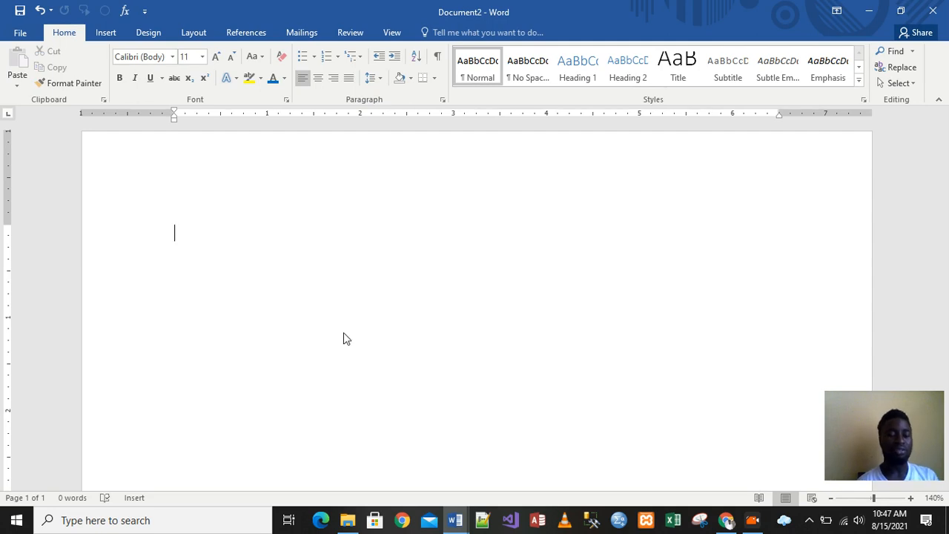
key("ctrl+z")
left_click(508, 341)
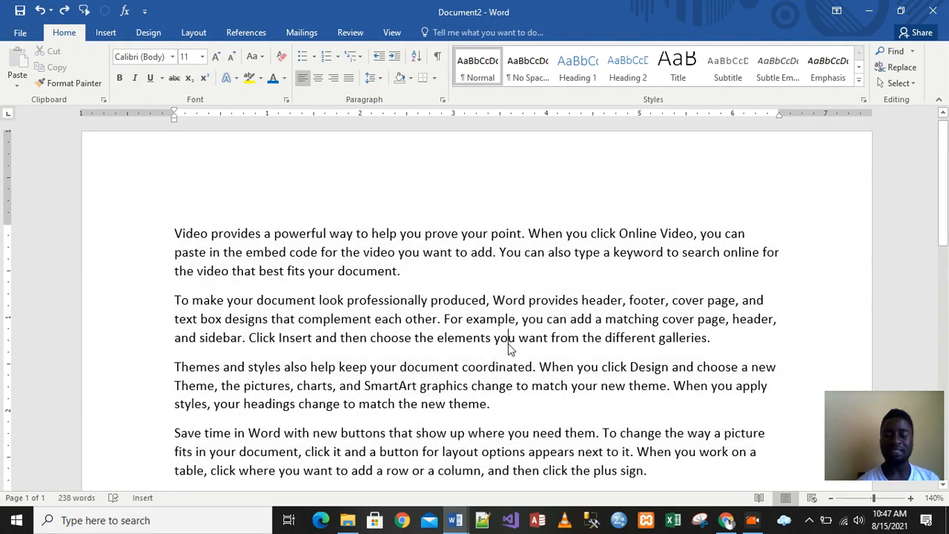
- Select the whole first paragraph, then deselect it
left_click(687, 302)
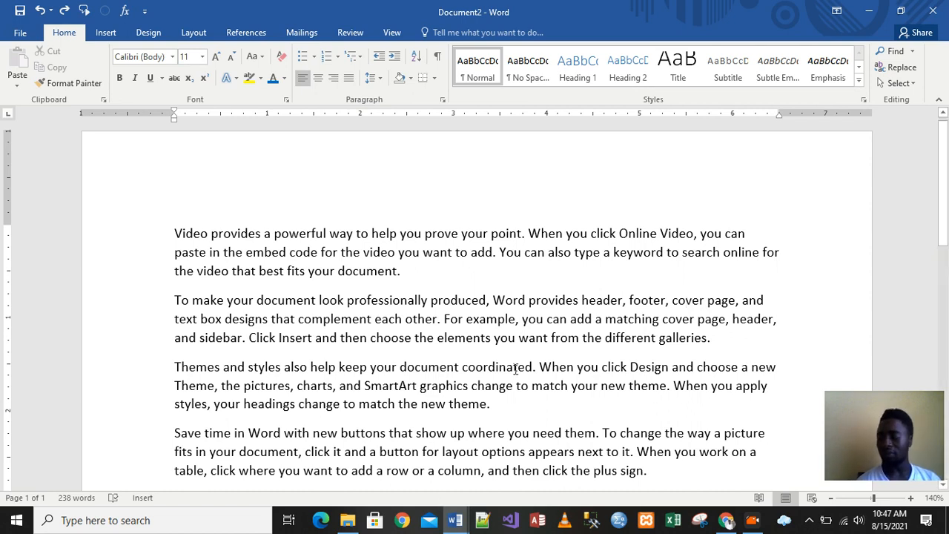
left_click(640, 300)
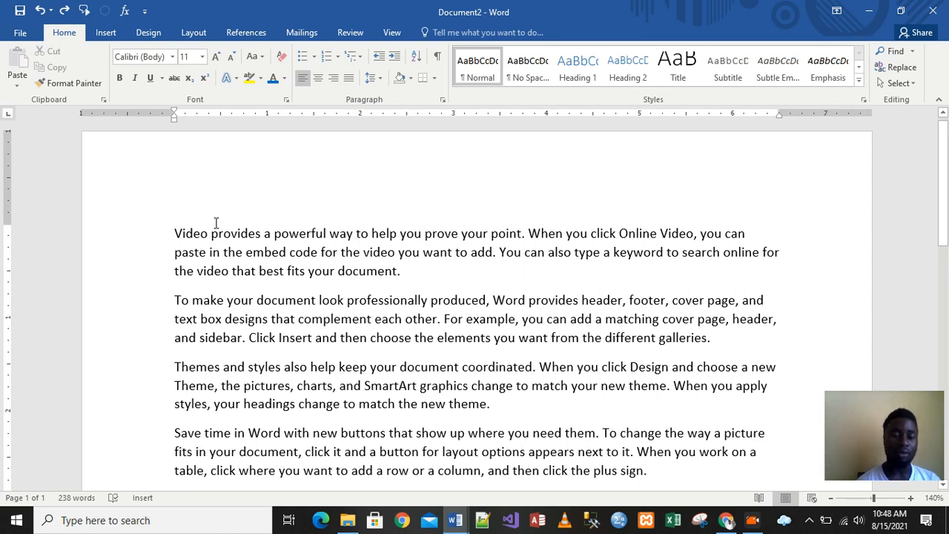
left_click_drag(173, 232, 403, 272)
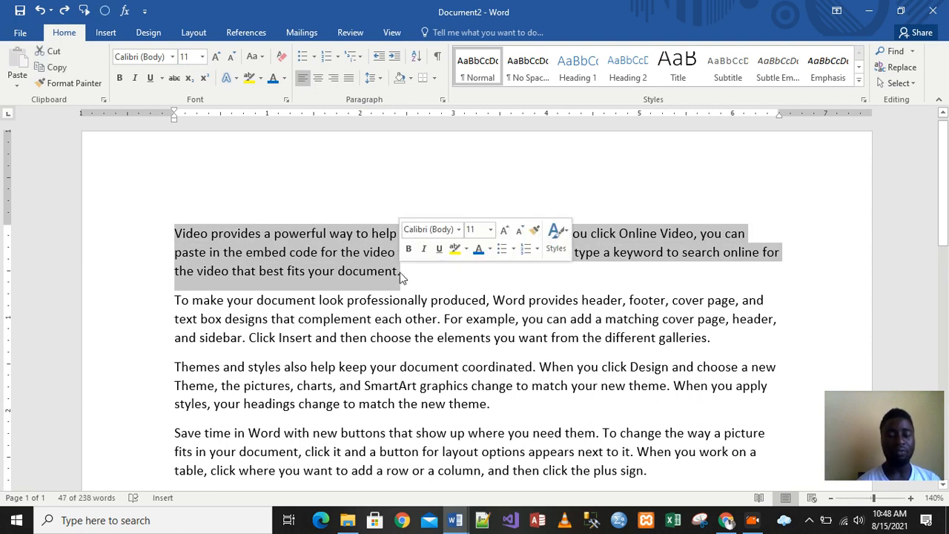
left_click(380, 269)
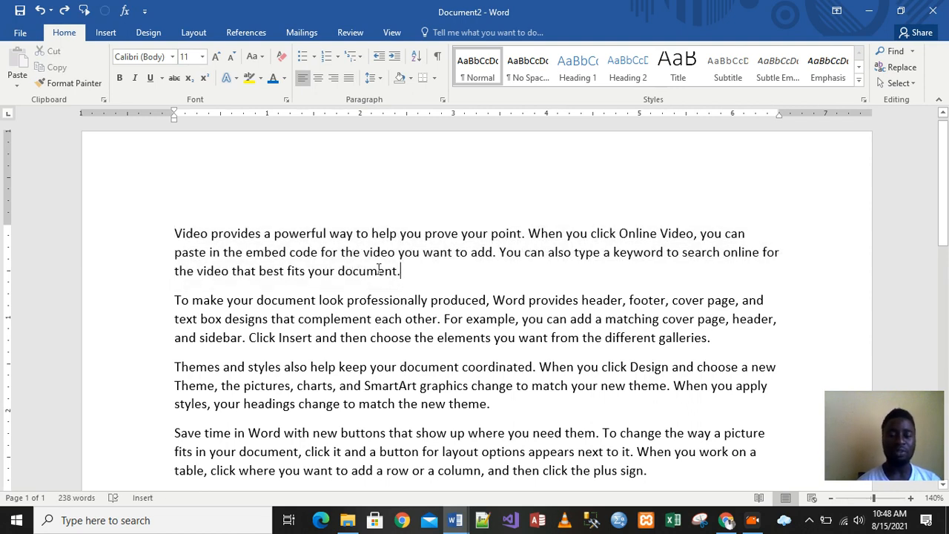
- Extend a selection from the start of the first paragraph character by character and line by line to its end
left_click(176, 231)
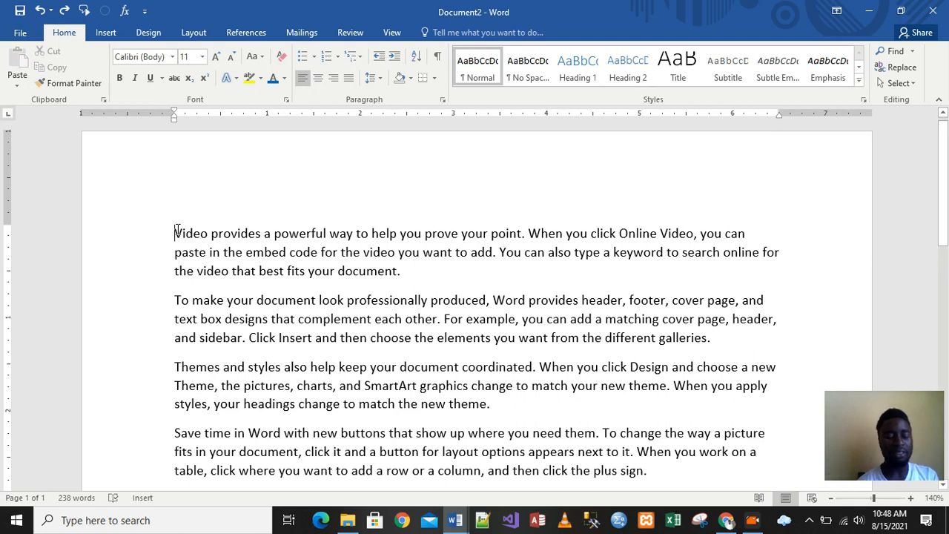
key("shift+Right")
key("shift+Right")
key("shift+Right")
key("shift+Right")
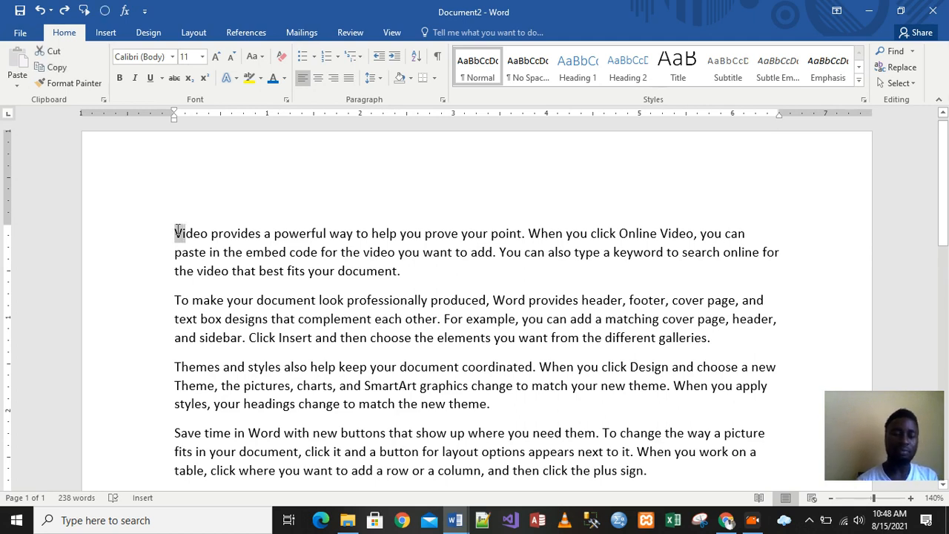
key("shift+Down")
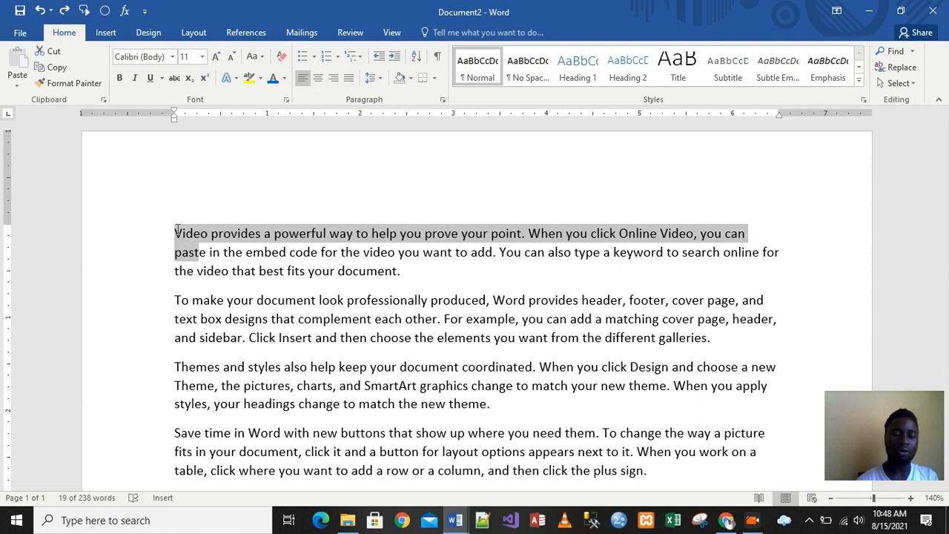
key("shift+Down")
key("shift+Right")
key("shift+Right")
key("shift+Right")
key("shift+Right")
key("shift+Right")
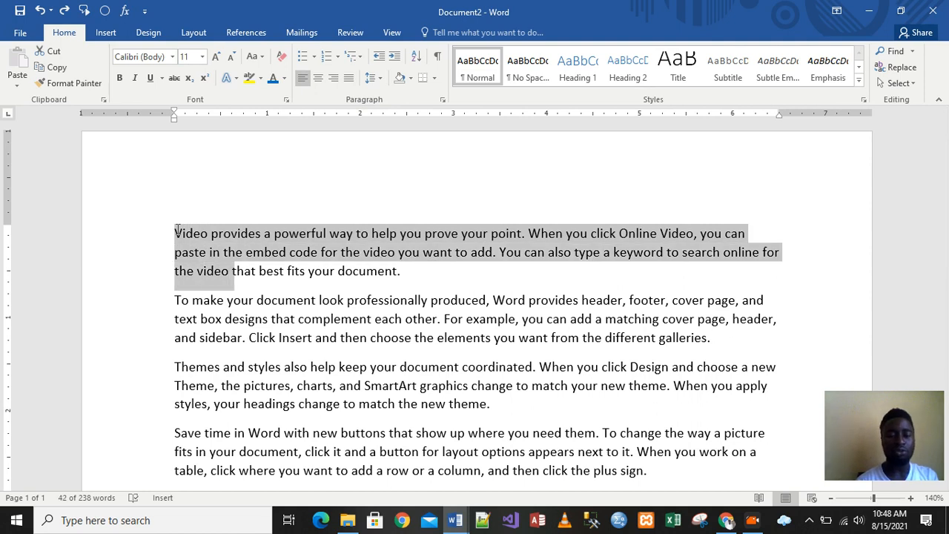
key("shift+Right")
key("shift+Right")
key("shift+Right")
key("shift+Right")
key("shift+Right")
key("shift+Right")
key("shift+Right")
key("shift+Right")
key("shift+Right")
key("shift+Right")
key("shift+Right")
key("shift+Right")
key("shift+Right")
key("shift+Right")
key("shift+Right")
key("shift+Right")
key("shift+Right")
key("shift+Right")
key("shift+Right")
key("shift+Right")
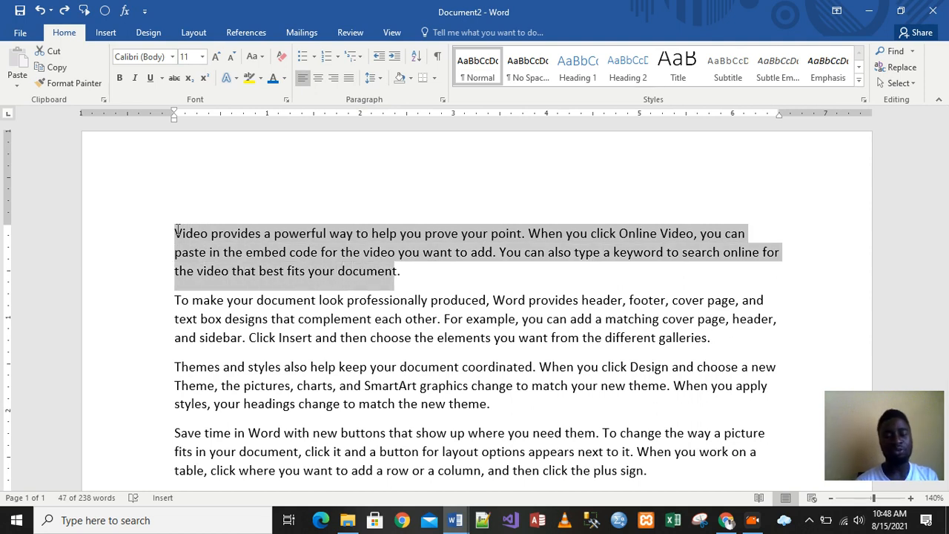
key("shift+Right")
key("shift+Right")
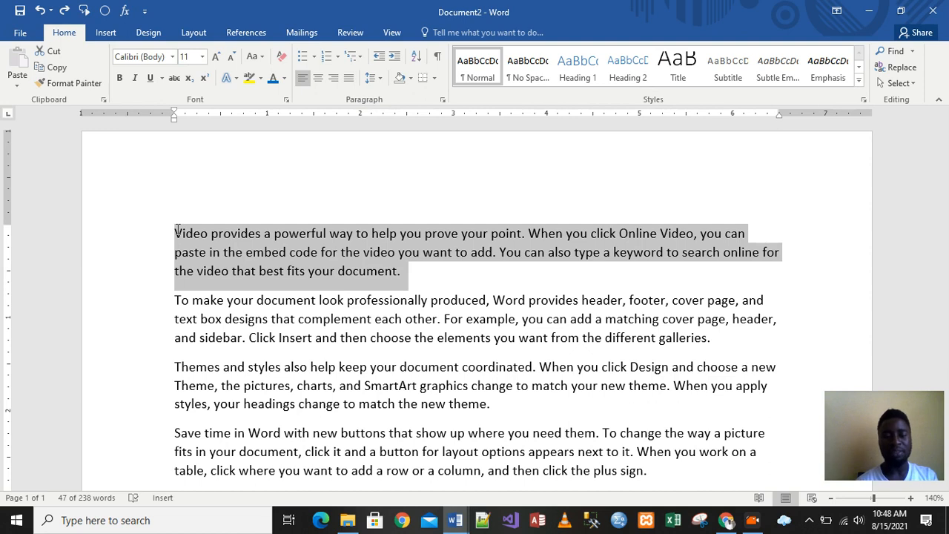
key("shift+Left")
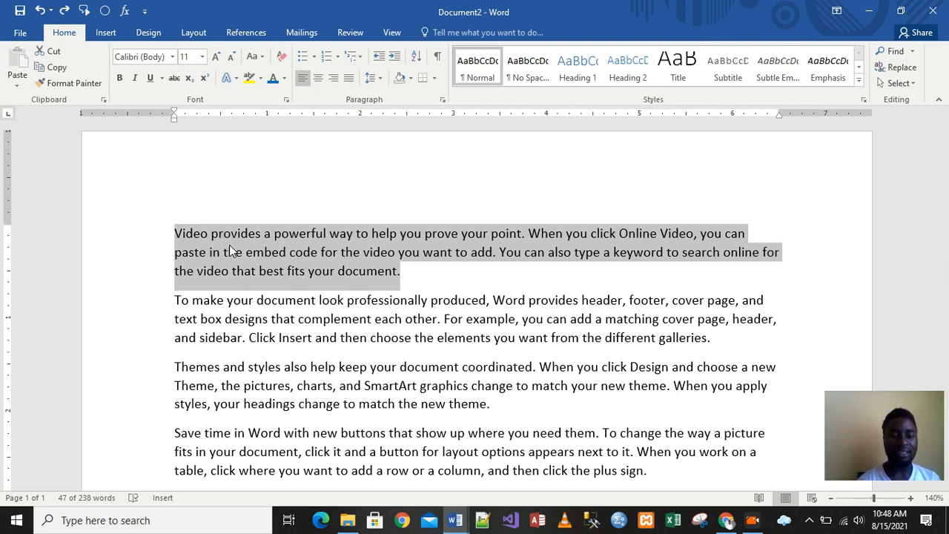
- Drag the first paragraph to the end of the second paragraph, then undo the move and deselect
left_click_drag(229, 245, 713, 354)
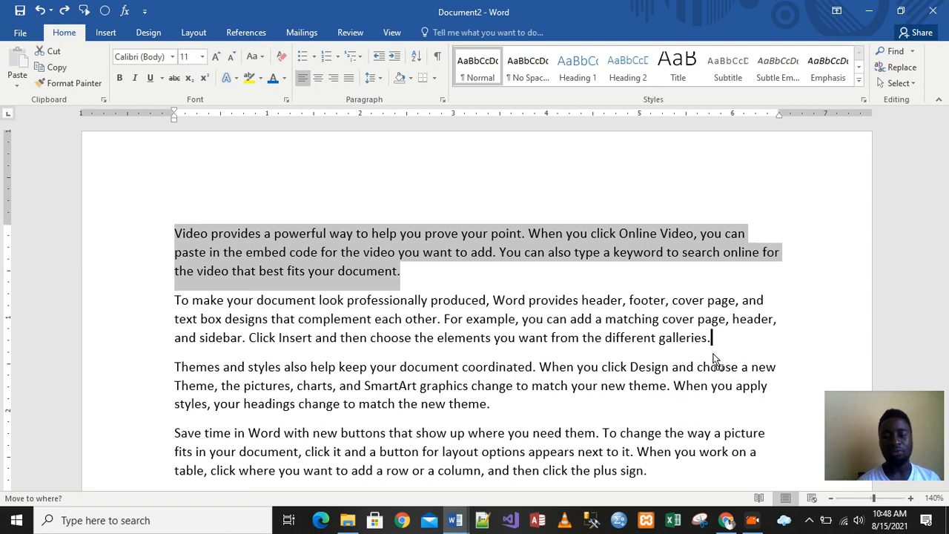
left_click_drag(713, 353, 714, 343)
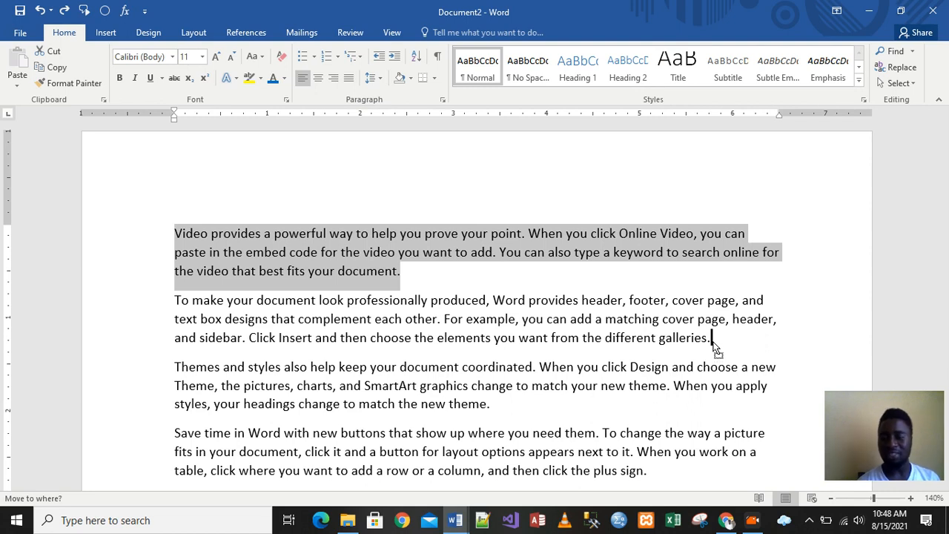
mouse_move(714, 347)
left_mouse_down()
mouse_move(733, 317)
mouse_move(722, 337)
left_mouse_up()
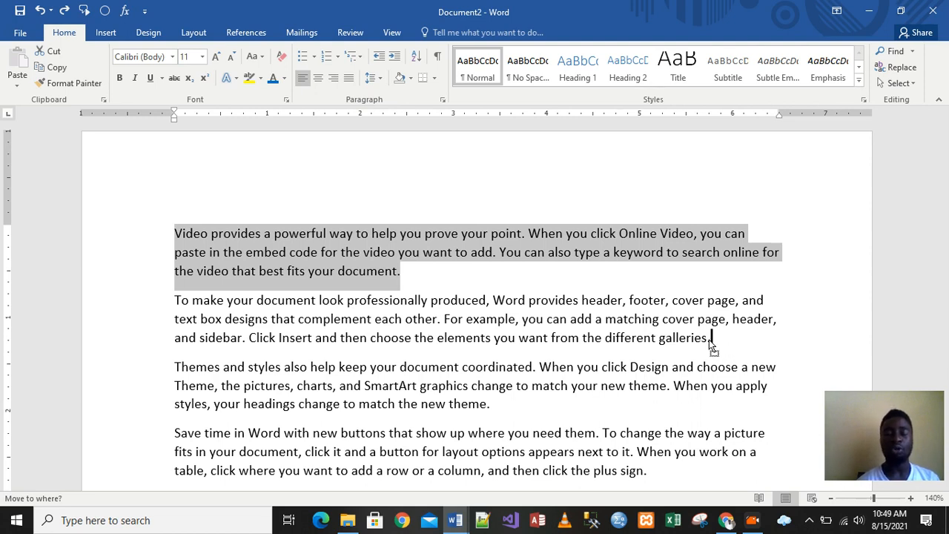
mouse_move(715, 343)
left_mouse_down()
mouse_move(716, 326)
mouse_move(695, 319)
mouse_move(750, 304)
mouse_move(738, 311)
mouse_move(716, 306)
mouse_move(743, 291)
mouse_move(732, 341)
left_mouse_up()
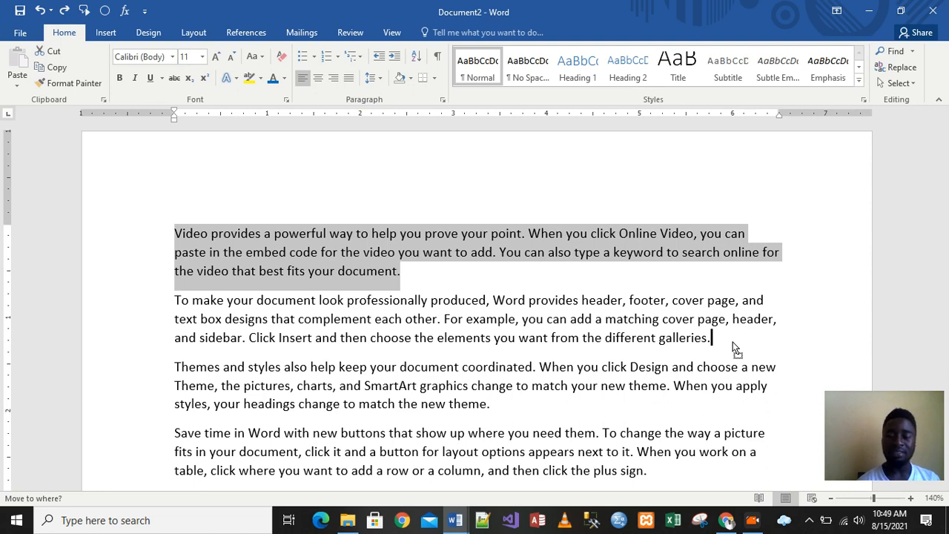
left_click_drag(733, 343, 732, 343)
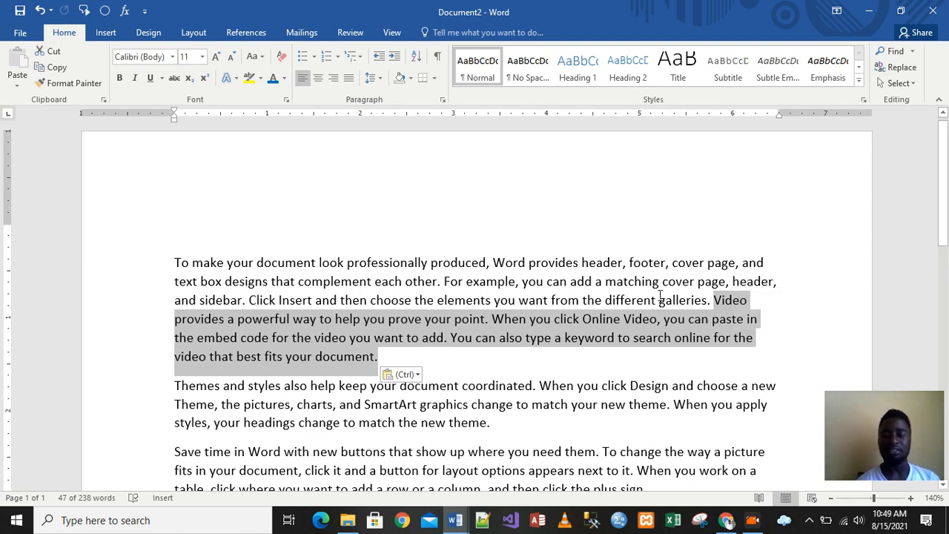
left_click(714, 300)
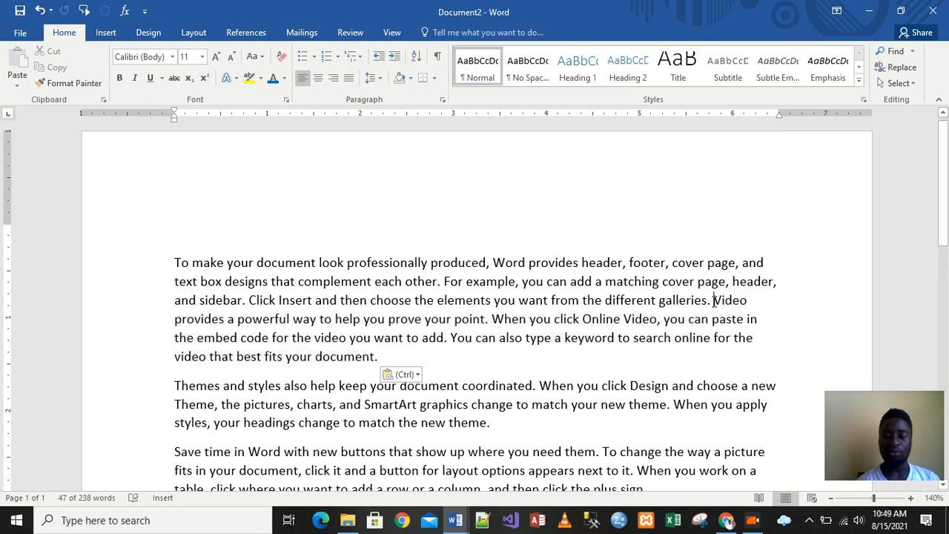
key("ctrl+z")
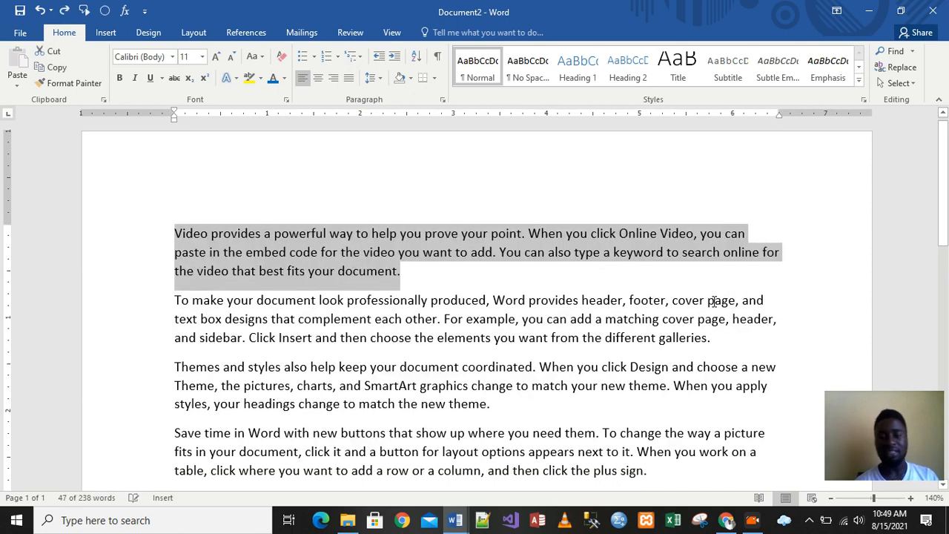
left_click(421, 270)
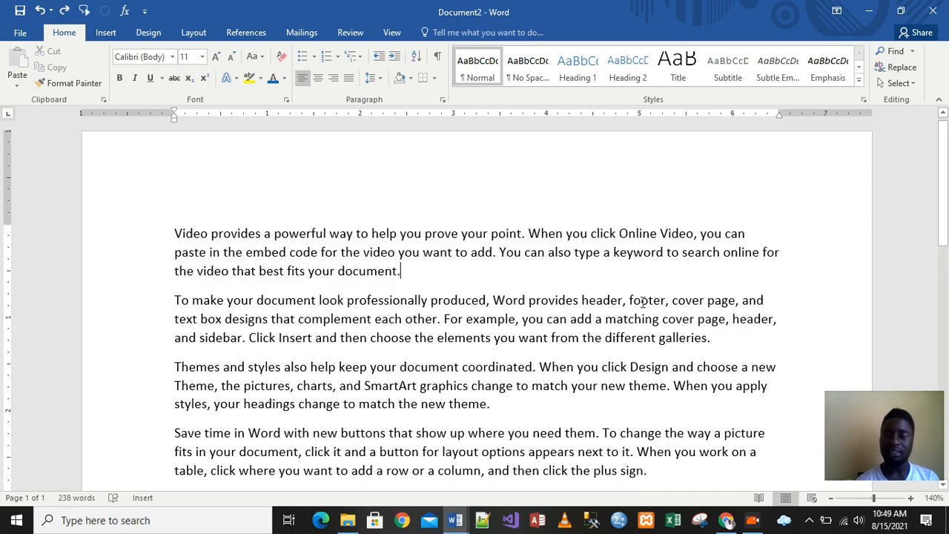
- Add an empty line after the second paragraph and drag the first paragraph below the second one
left_click(713, 339)
key("Return")
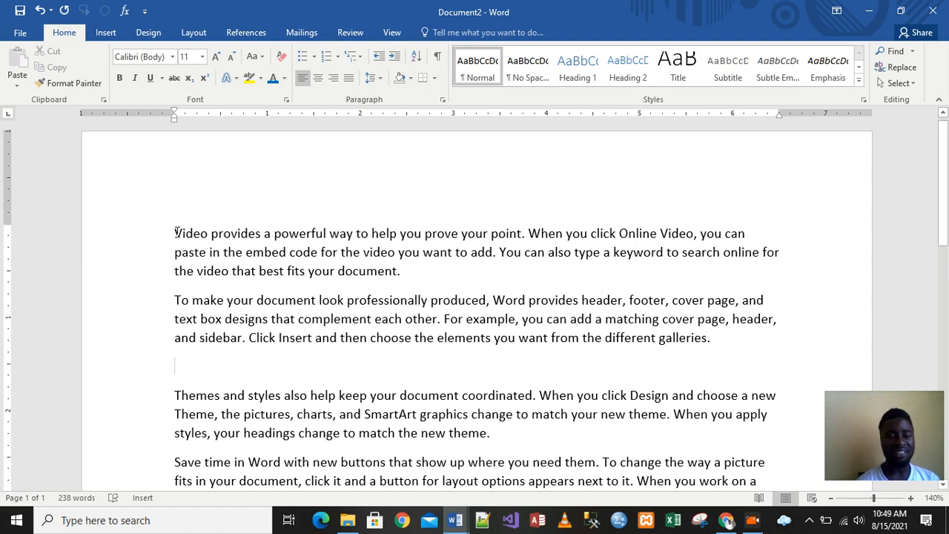
left_click_drag(175, 235, 417, 272)
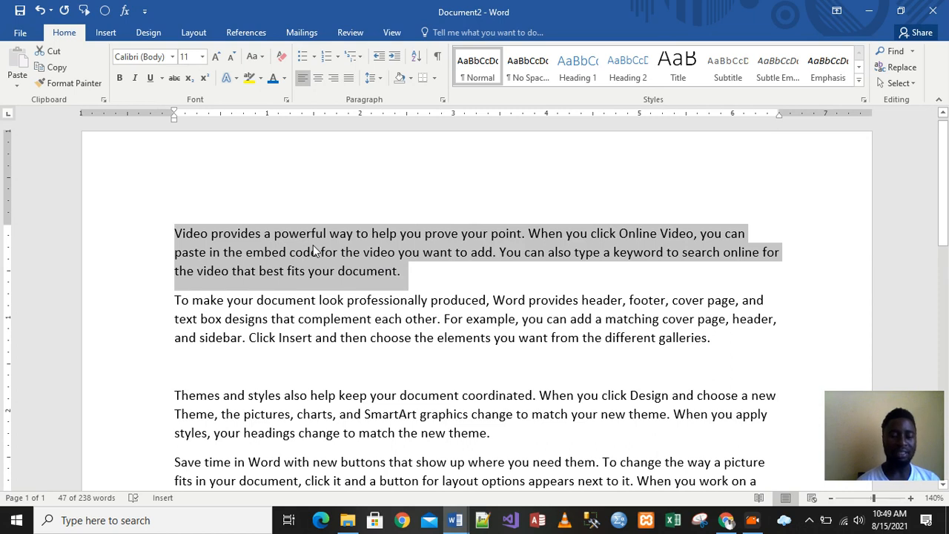
left_click_drag(314, 252, 163, 377)
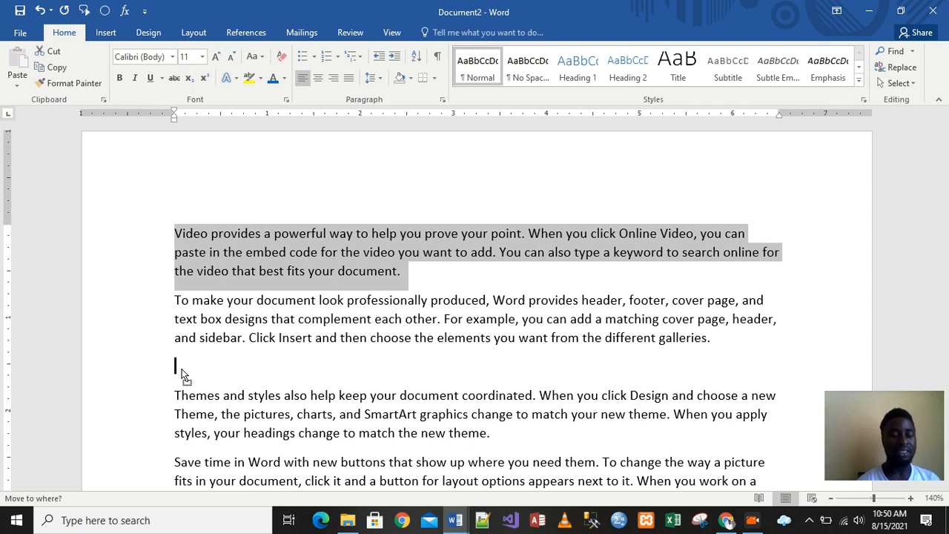
key("Return")
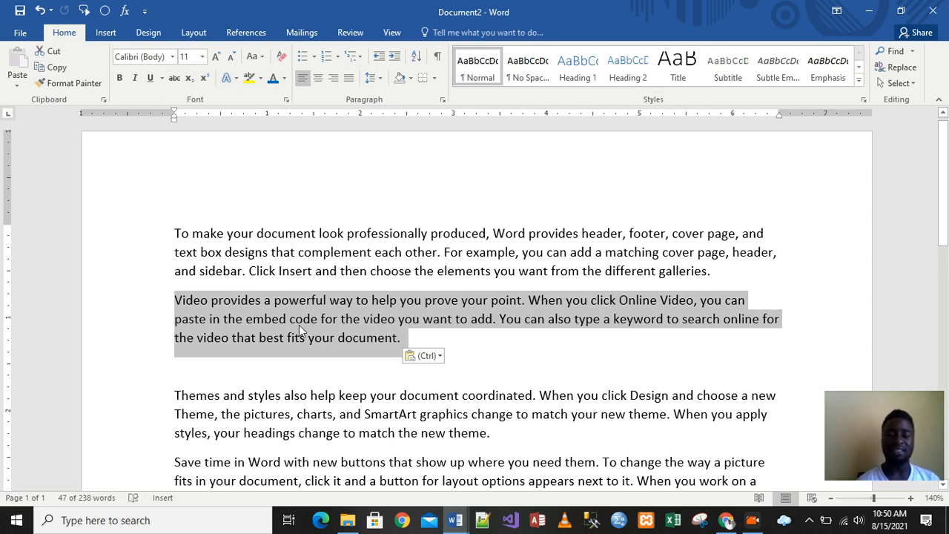
left_click(493, 335)
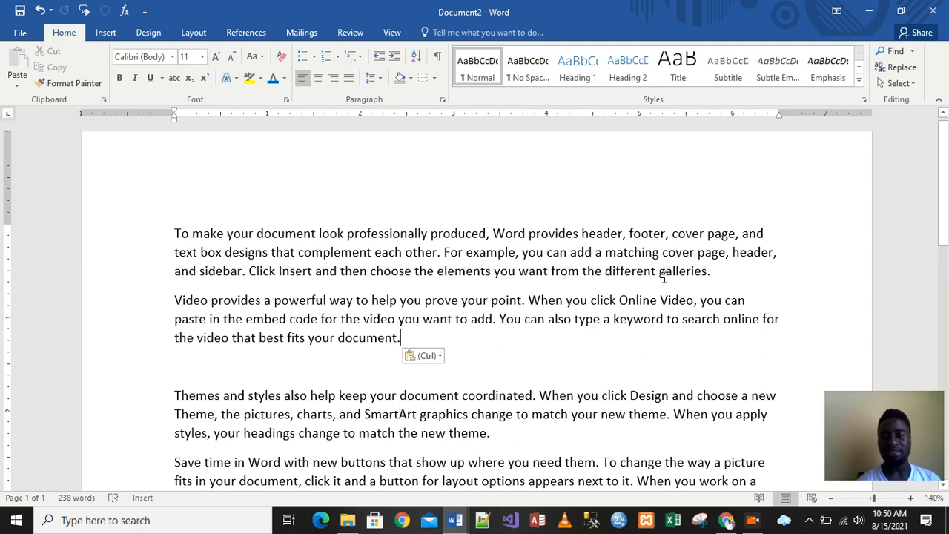
- Drag the word galleries. from the end of the first paragraph to just after powerful in the Video paragraph
left_click_drag(660, 270, 712, 272)
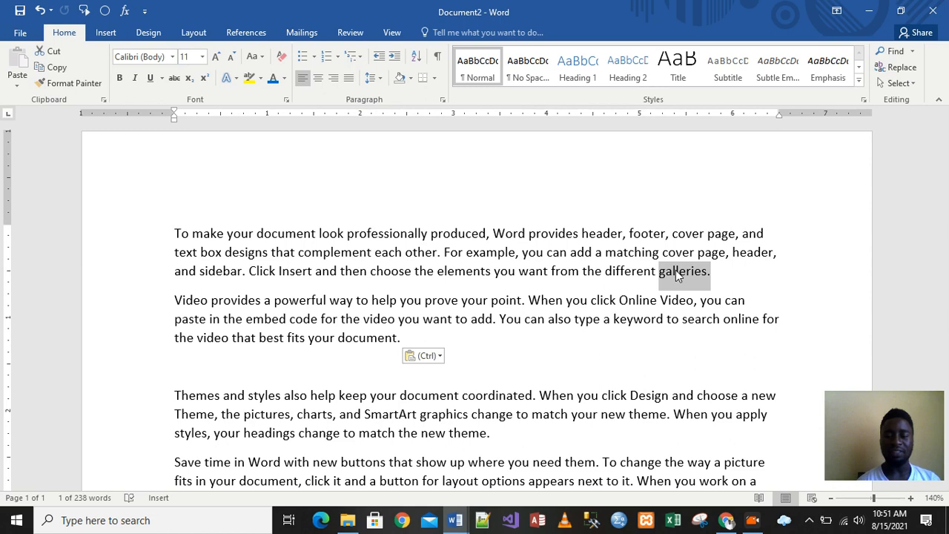
left_click_drag(676, 275, 331, 304)
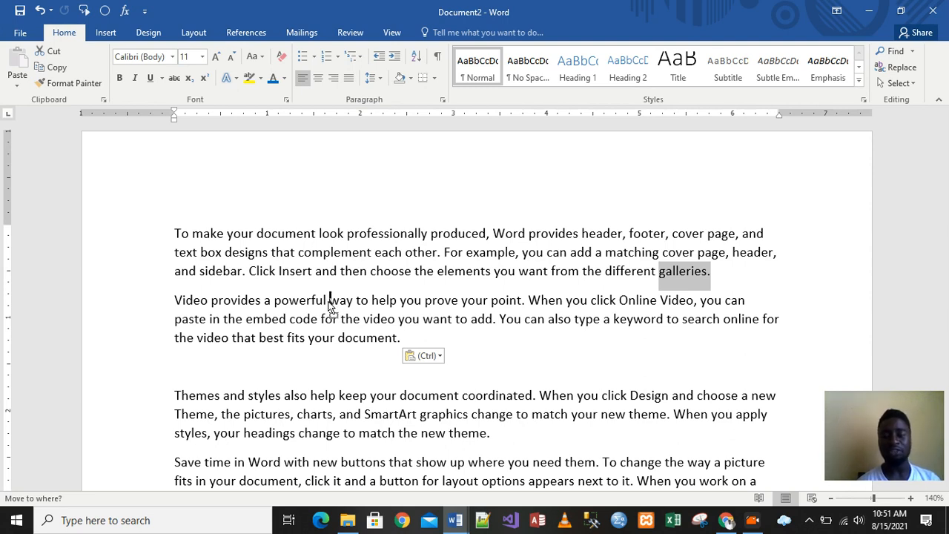
left_click_drag(329, 303, 329, 302)
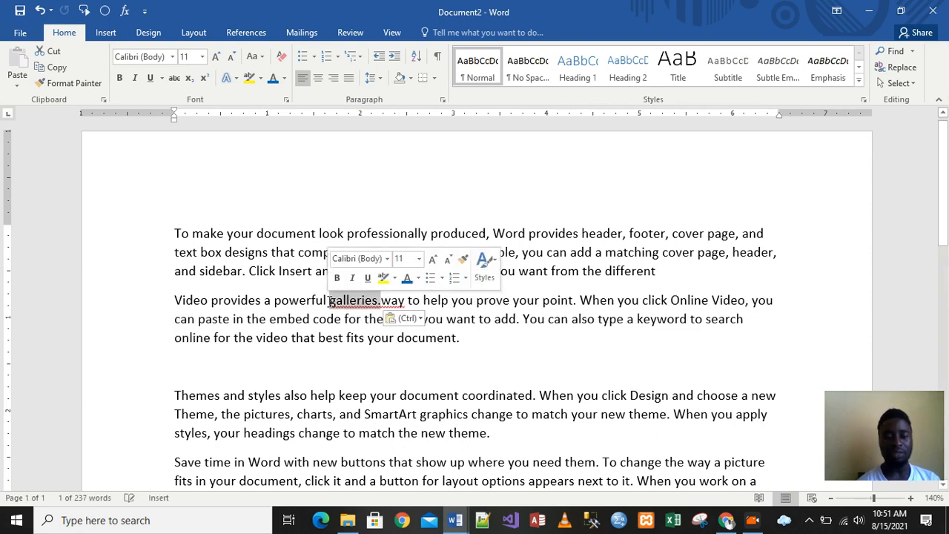
left_click(385, 304)
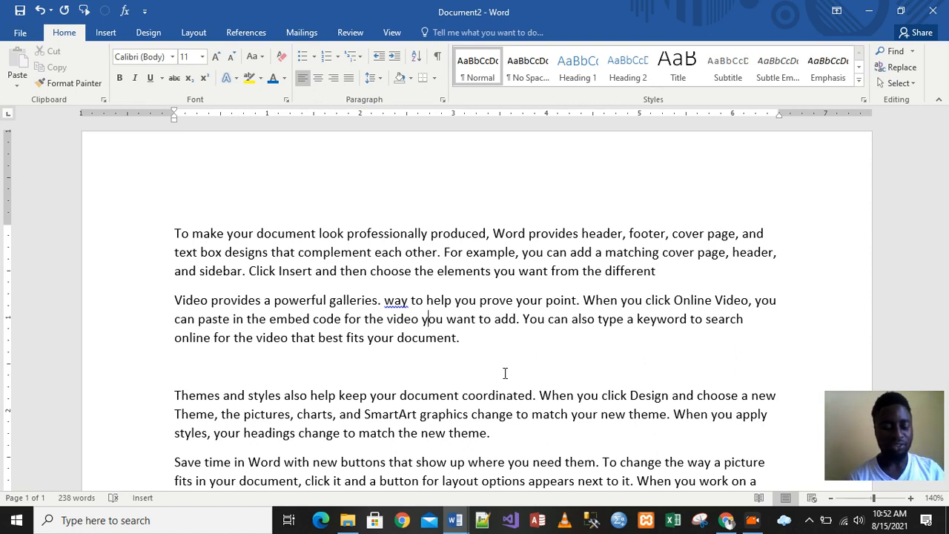
- Insert the letter n inside the word you in the Video paragraph, then delete it again
type("n")
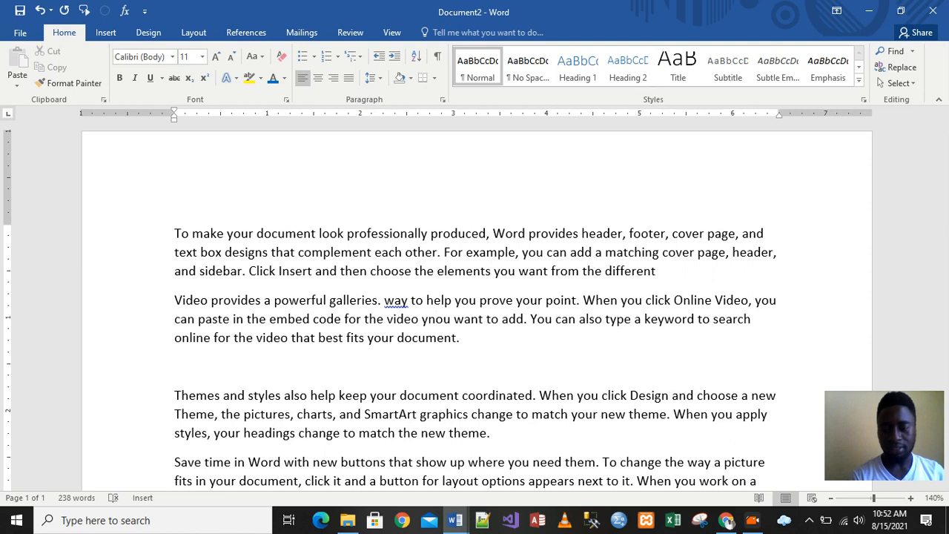
mouse_move(456, 525)
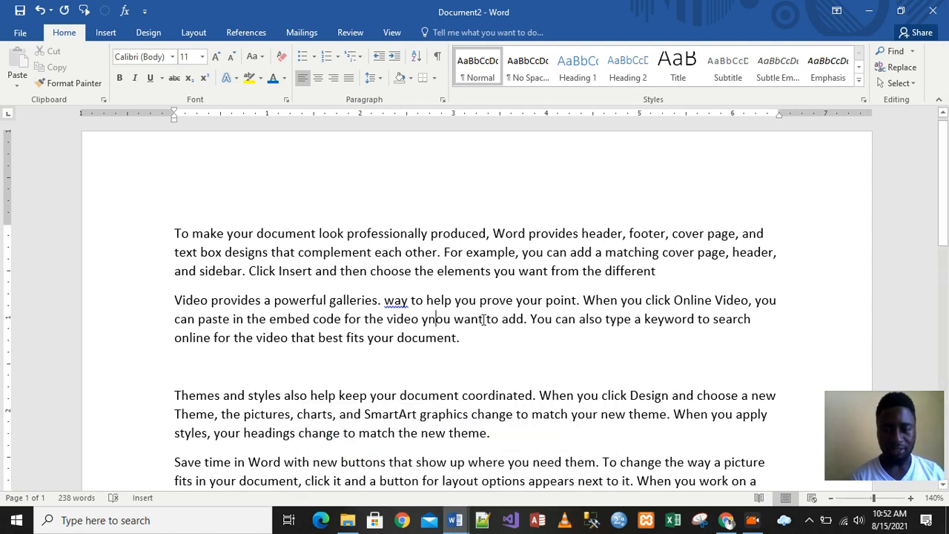
key("BackSpace")
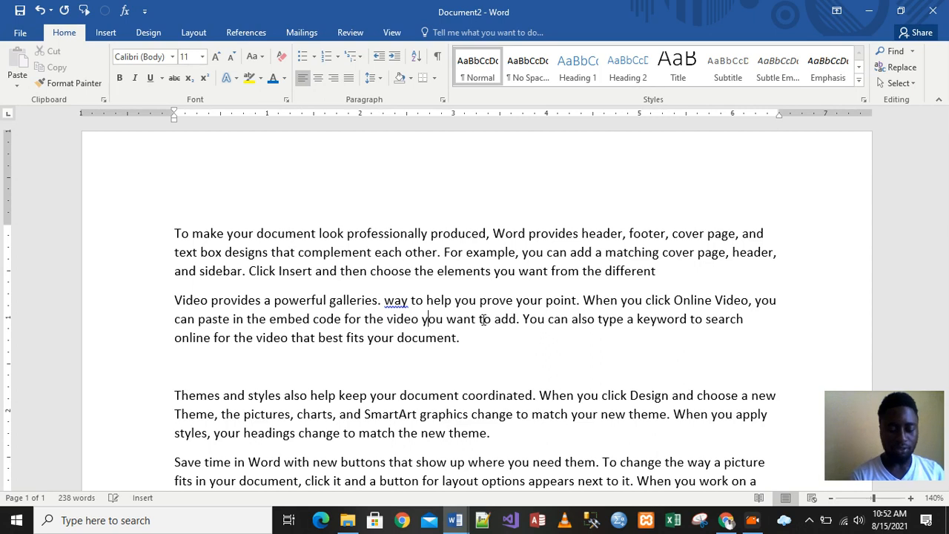
- Create a new blank document and minimize the lesson outline document
key("ctrl+n")
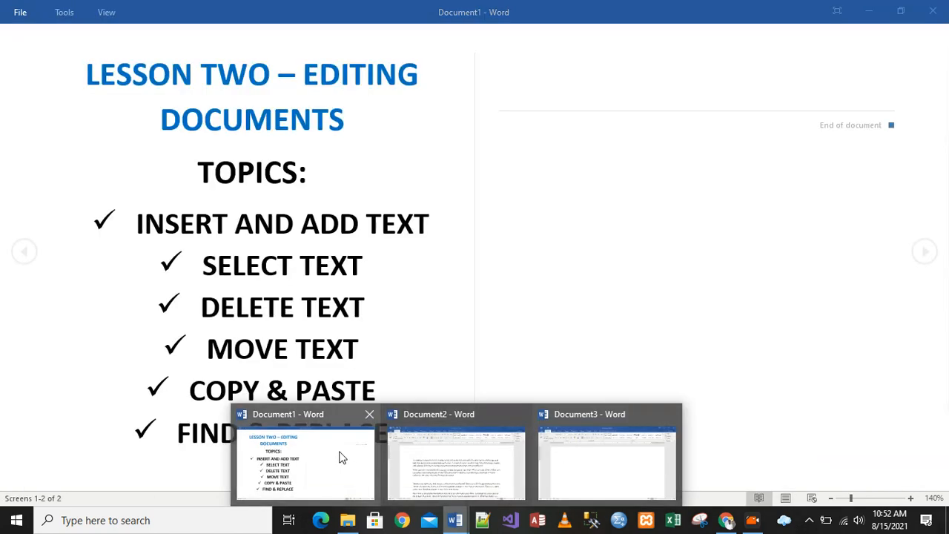
left_click(343, 458)
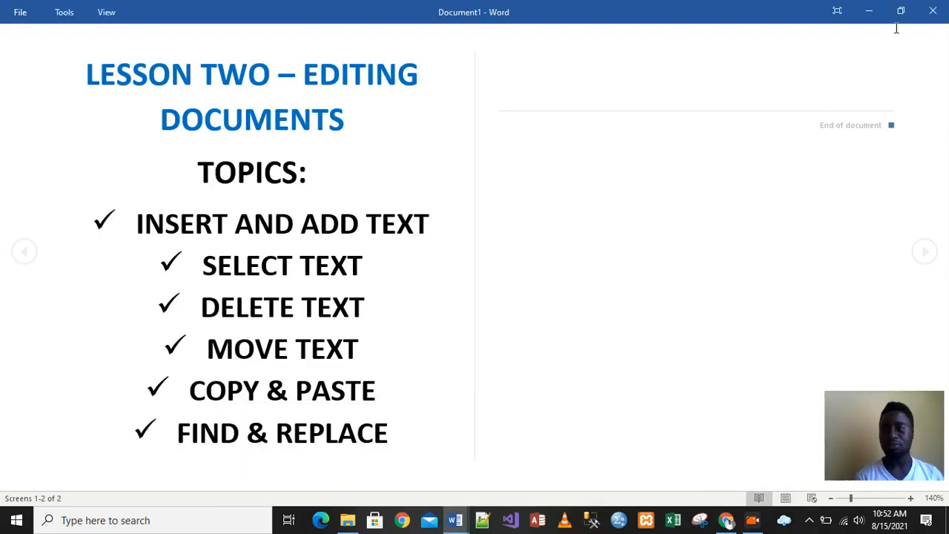
left_click(865, 15)
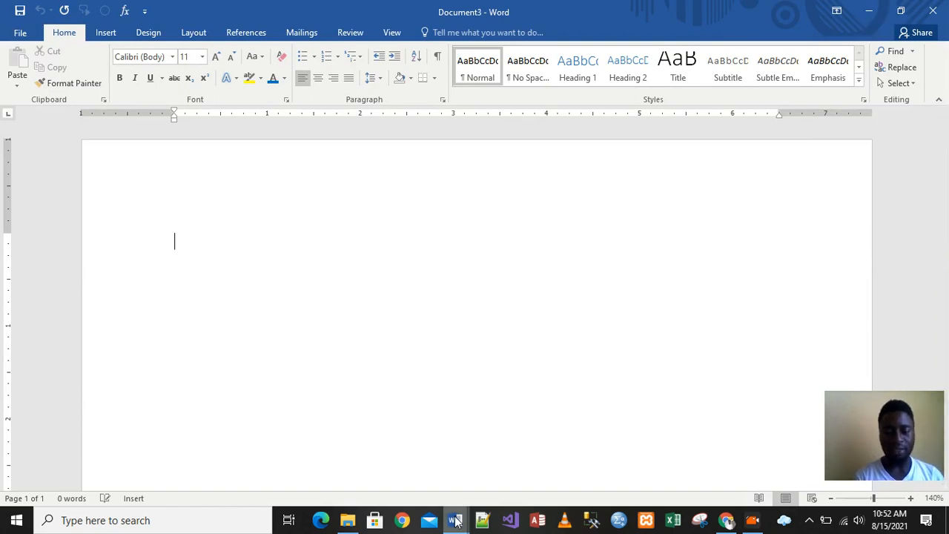
- Switch to Document2 and arrange all open document windows so both documents appear stacked
mouse_move(456, 521)
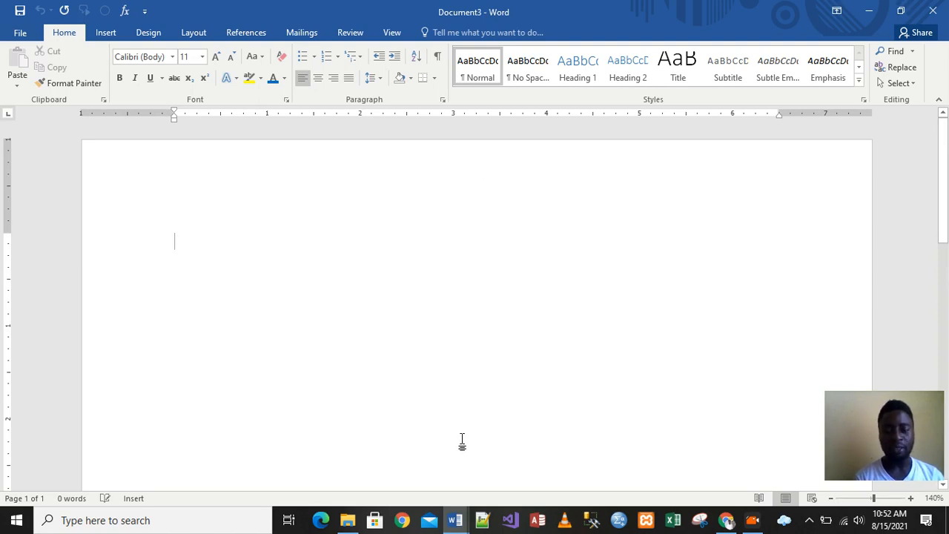
left_click(389, 35)
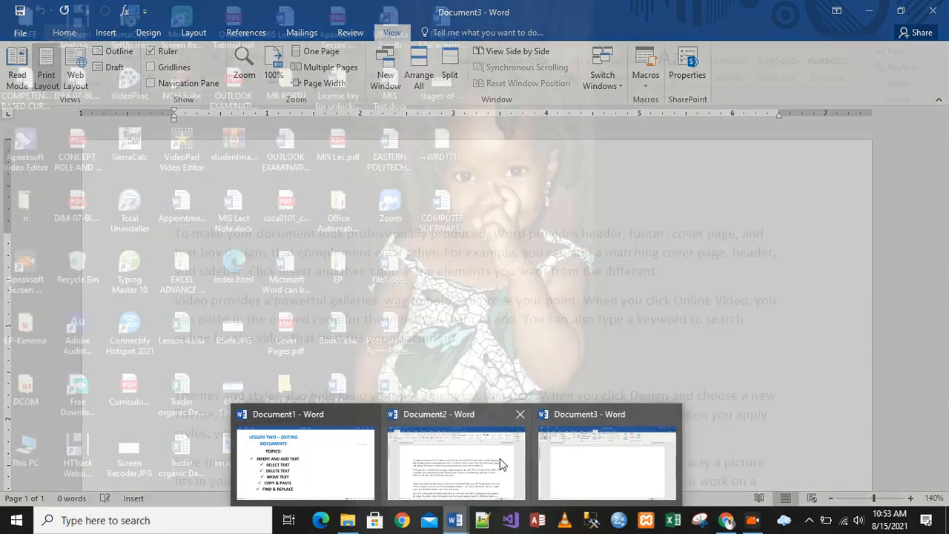
left_click(499, 458)
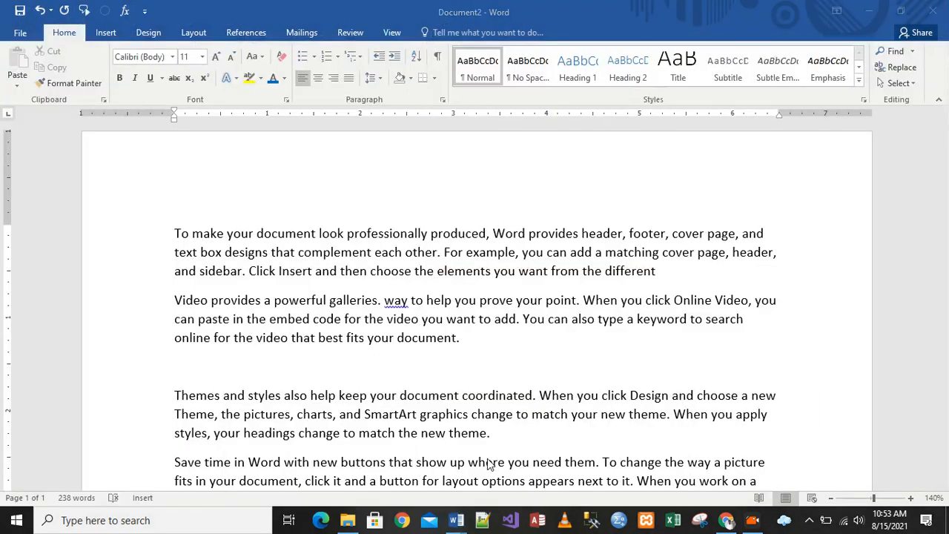
left_click(388, 29)
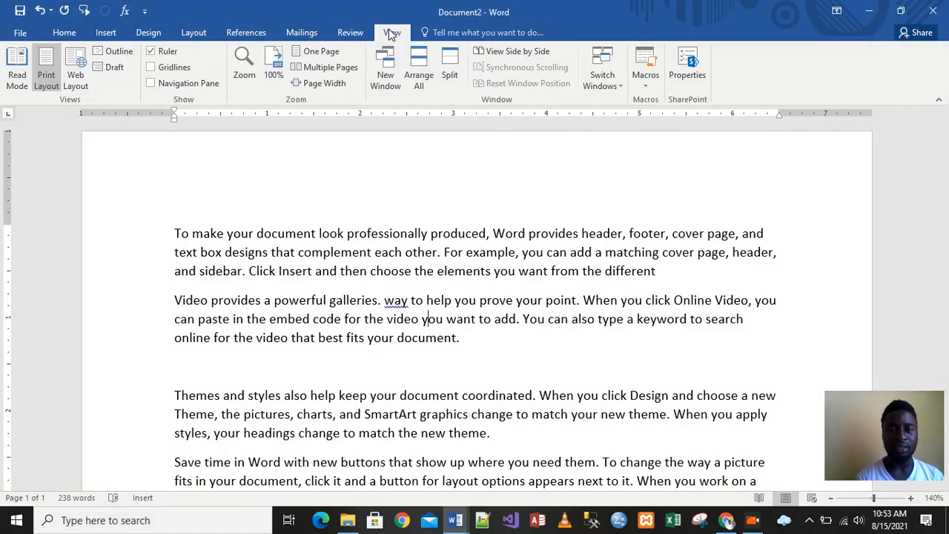
left_click(417, 67)
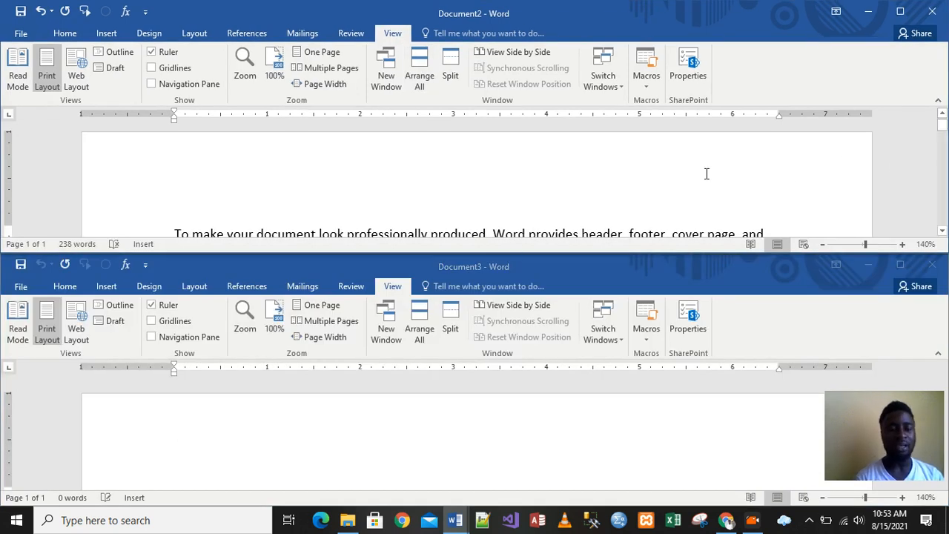
- Drag the paragraph beginning To make your document from Document2 into the blank Document3 window
left_click(943, 231)
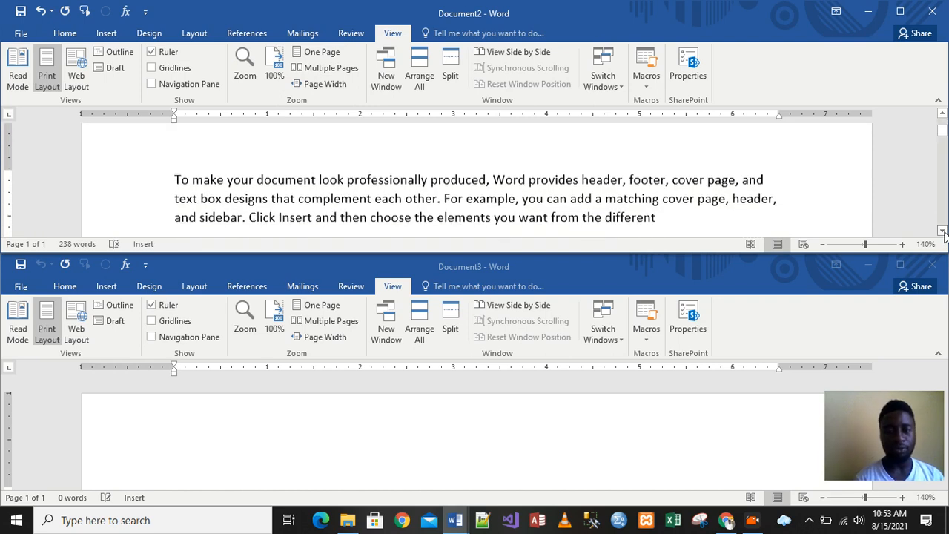
left_click(943, 232)
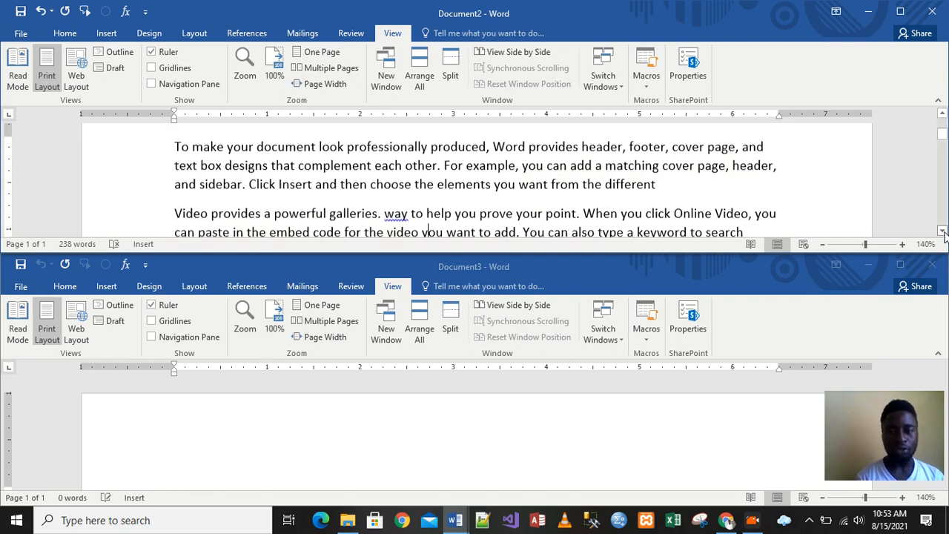
left_click(362, 418)
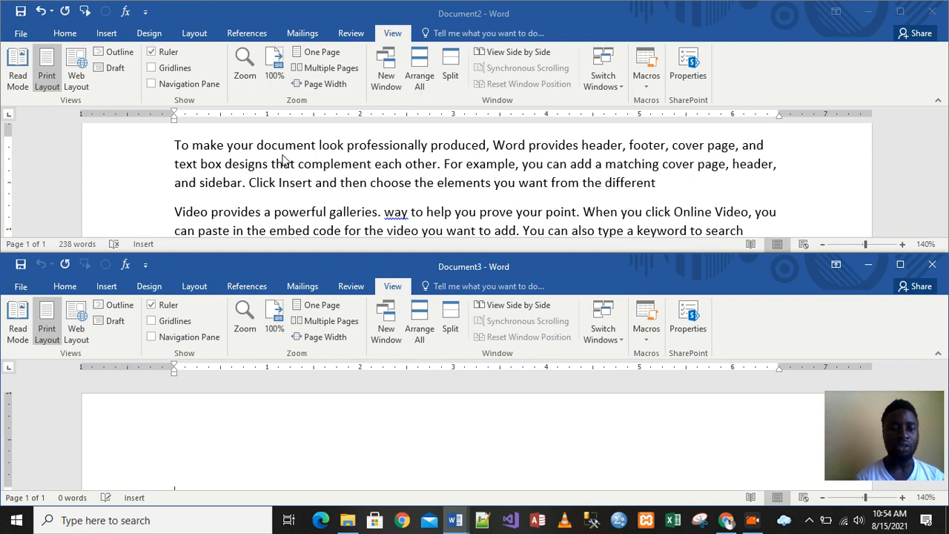
left_click(226, 163)
left_click(175, 145)
left_click_drag(174, 144, 660, 183)
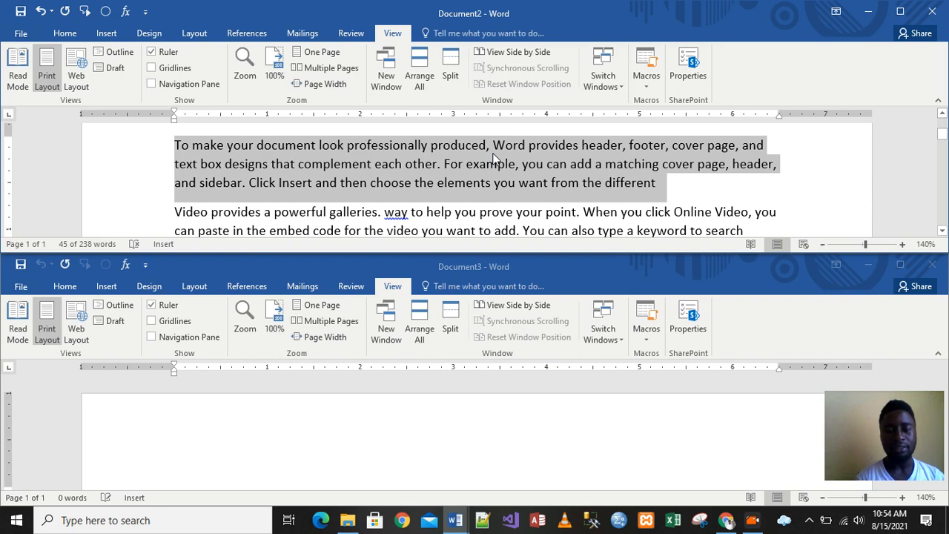
left_click_drag(493, 159, 483, 465)
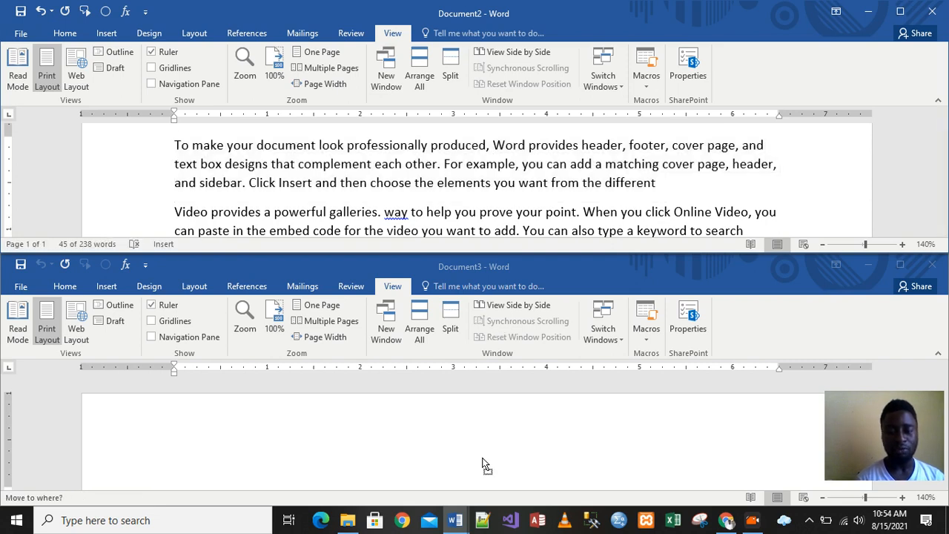
left_click_drag(440, 435, 440, 434)
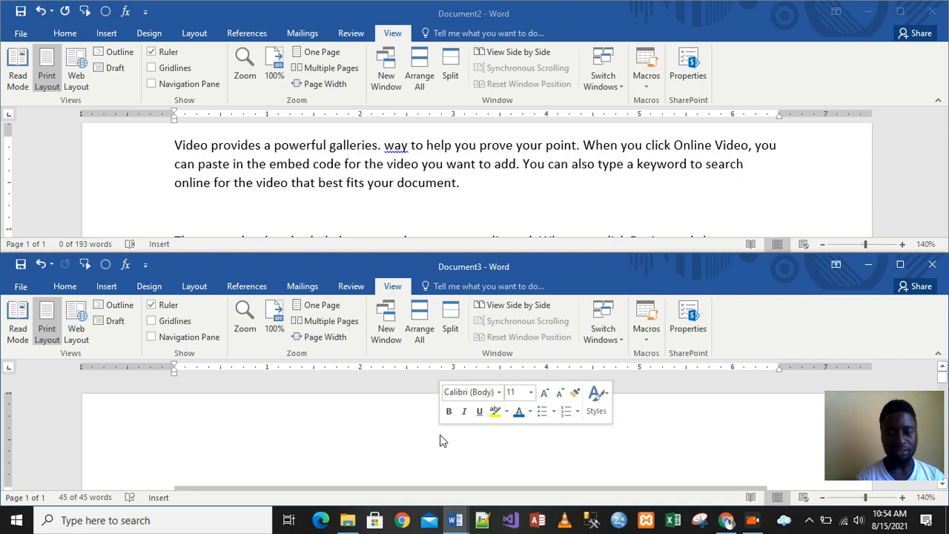
left_click(654, 458)
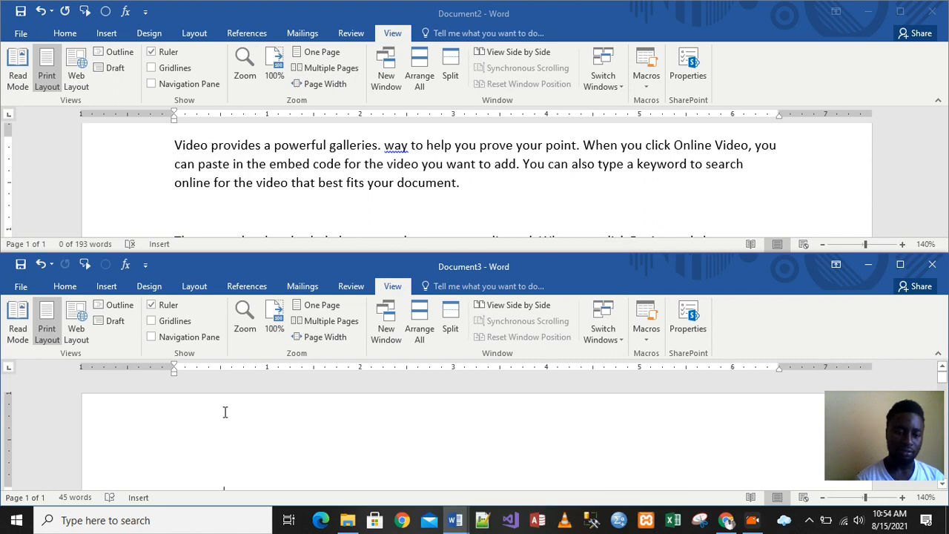
- Select the moved paragraph in Document3 with a triple-click, then deselect it
left_click(195, 430)
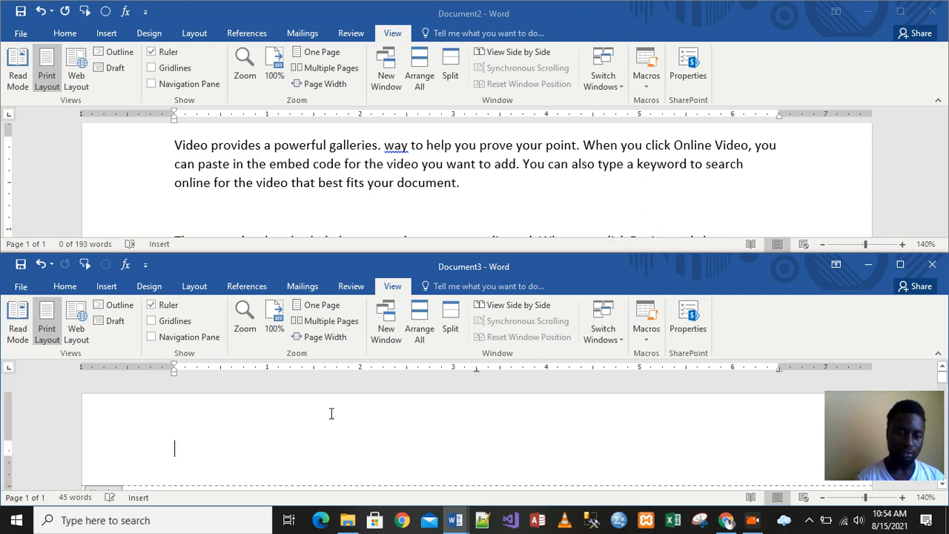
double_click(196, 430)
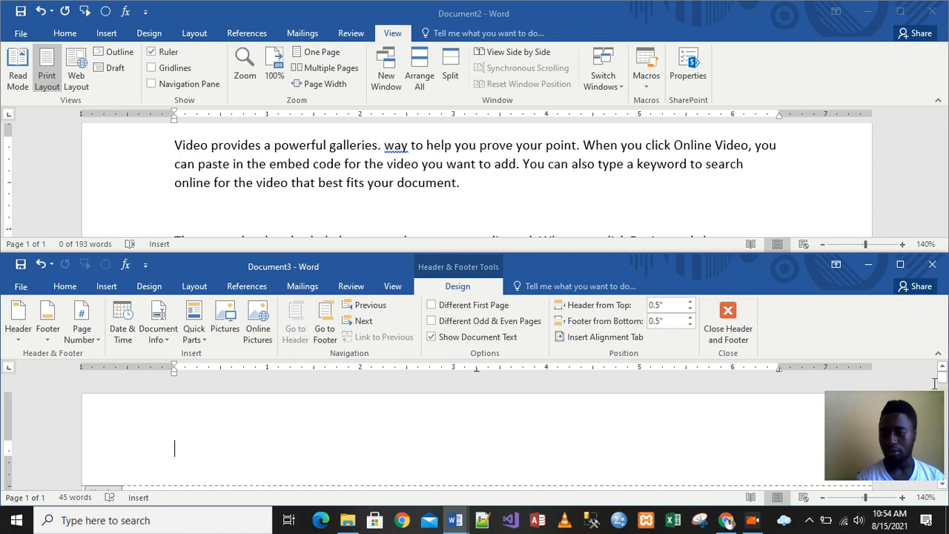
mouse_move(942, 377)
left_mouse_down()
mouse_move(946, 404)
mouse_move(943, 385)
left_mouse_up()
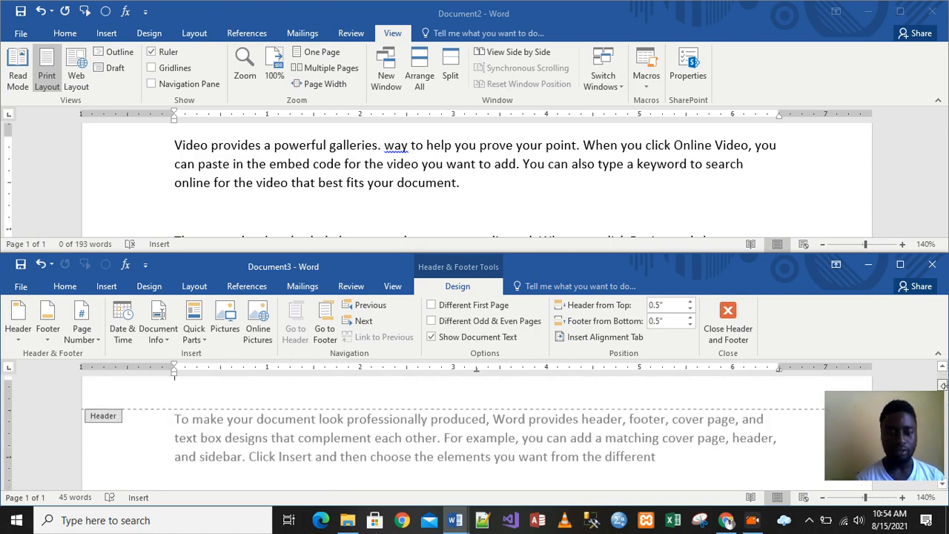
double_click(675, 451)
triple_click(670, 453)
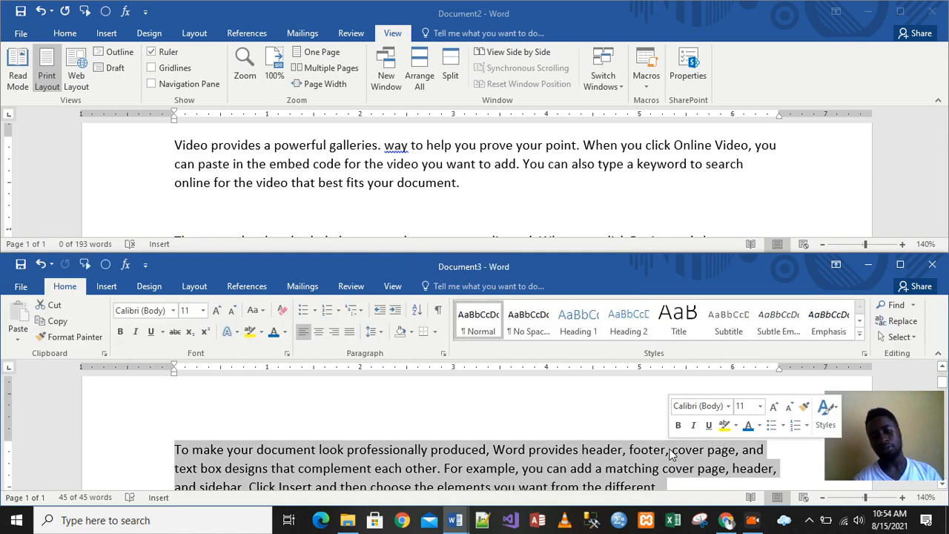
left_click_drag(943, 383, 945, 390)
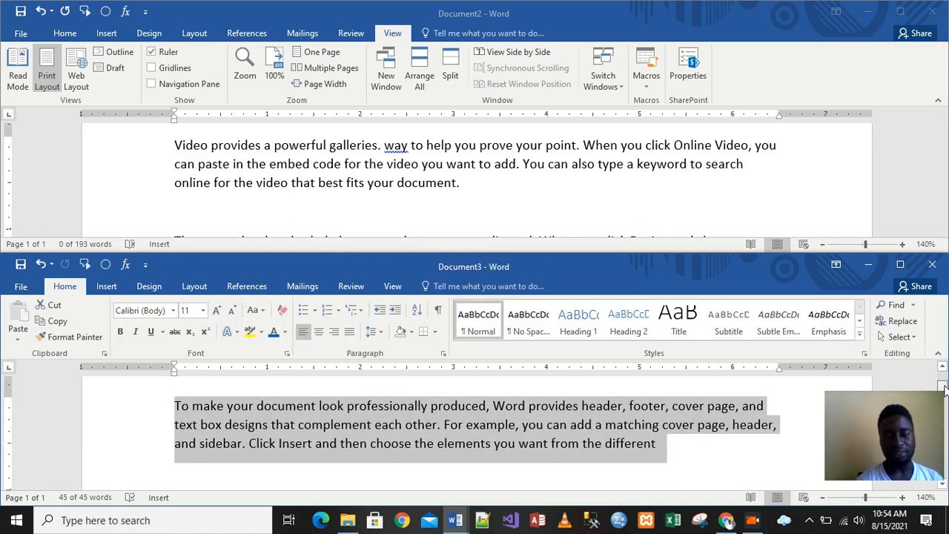
left_click(670, 454)
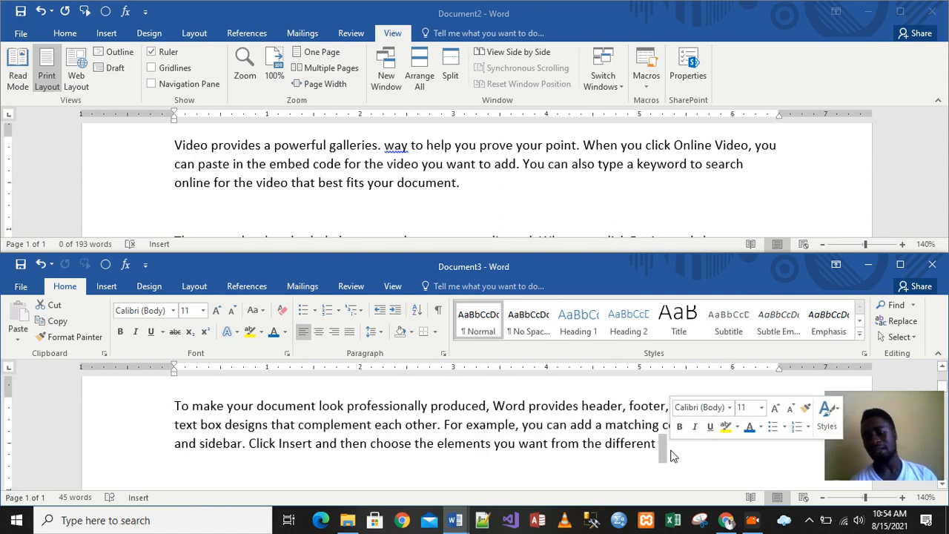
left_click(610, 446)
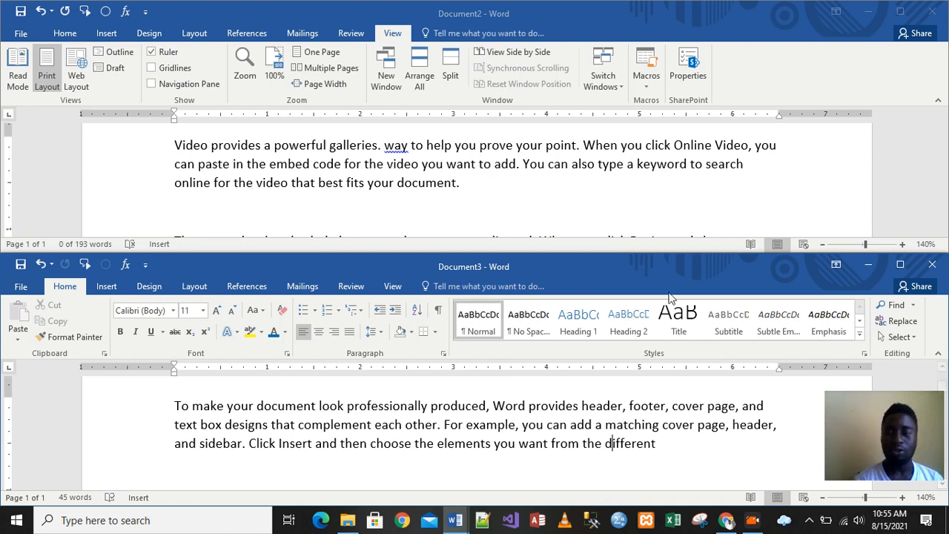
- Close Document3 without saving and maximize the Document2 window
left_click(932, 268)
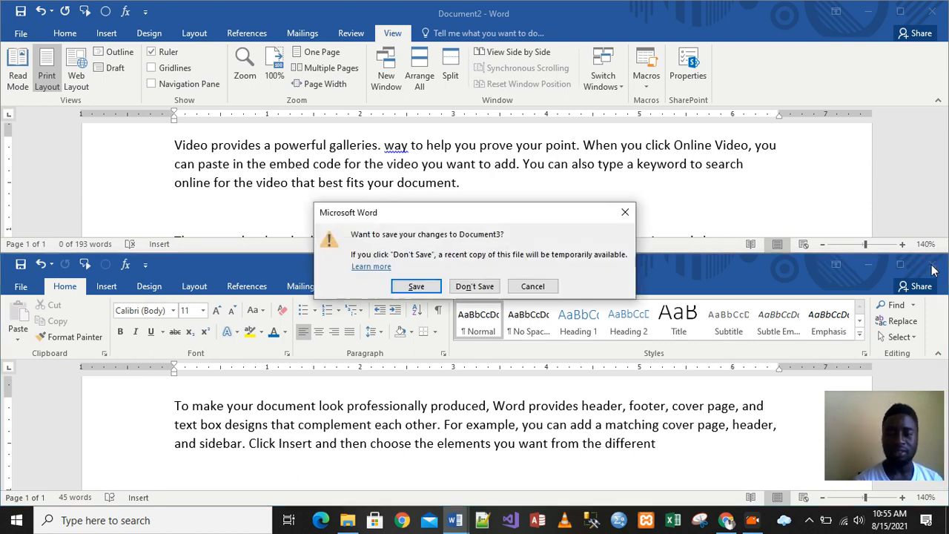
left_click(478, 288)
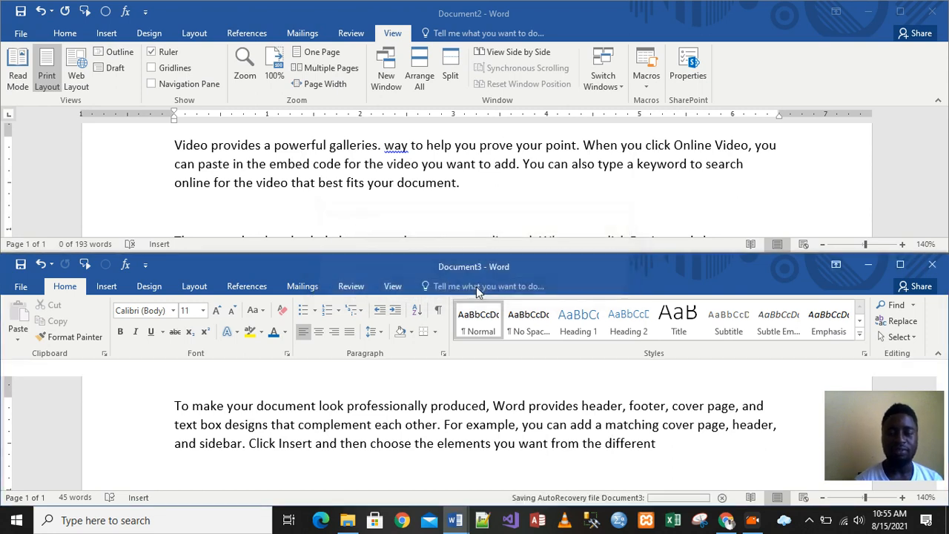
left_click(900, 11)
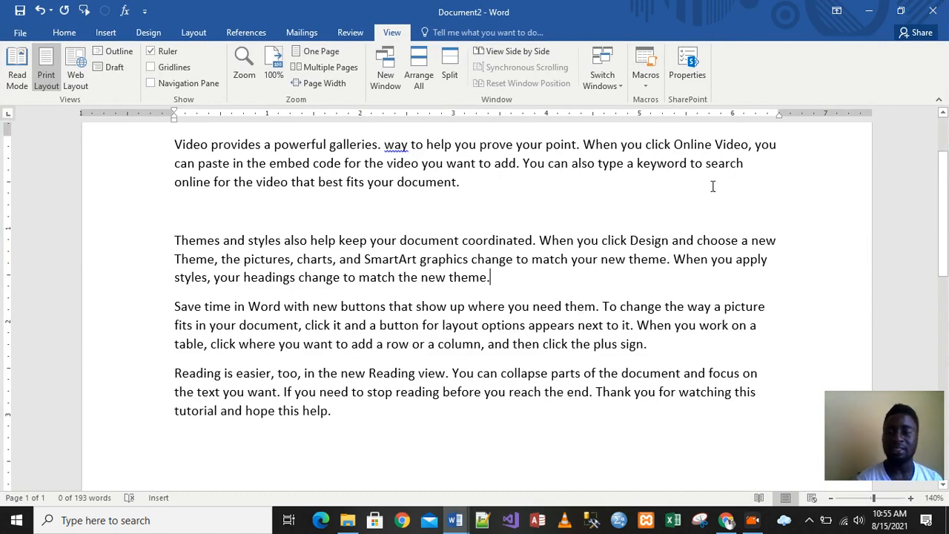
- Switch to the lesson outline in Document1 and then back to Document2
mouse_move(945, 214)
left_mouse_down()
mouse_move(946, 167)
mouse_move(946, 223)
mouse_move(944, 203)
left_mouse_up()
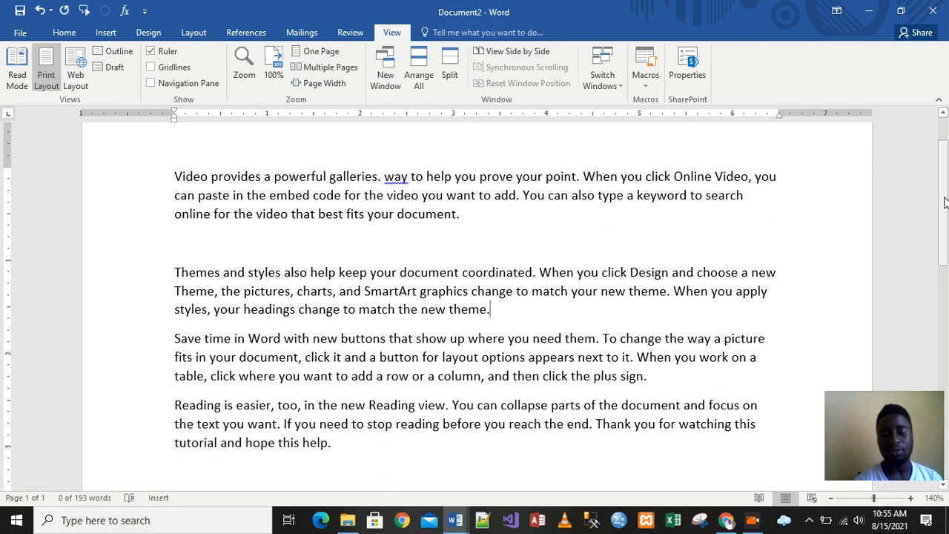
left_click(395, 176)
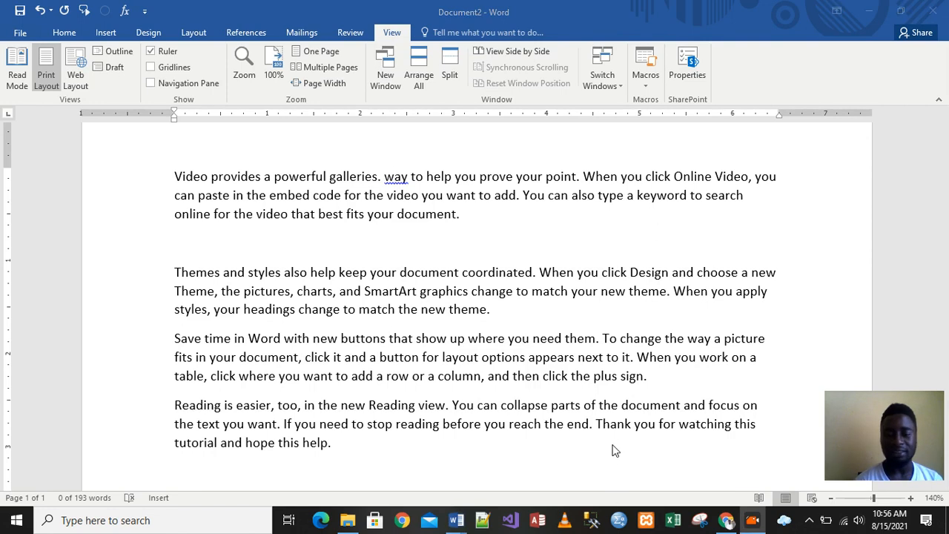
mouse_move(455, 521)
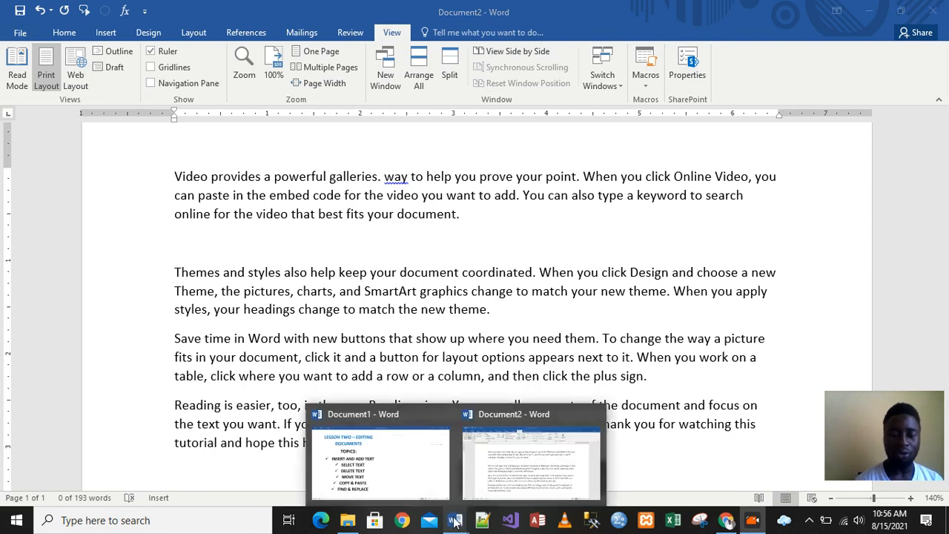
left_click(392, 467)
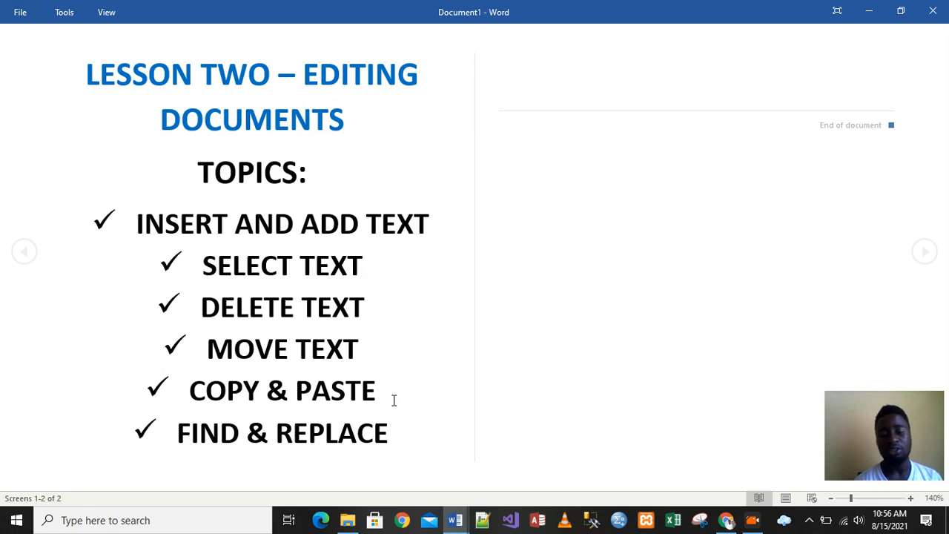
mouse_move(457, 524)
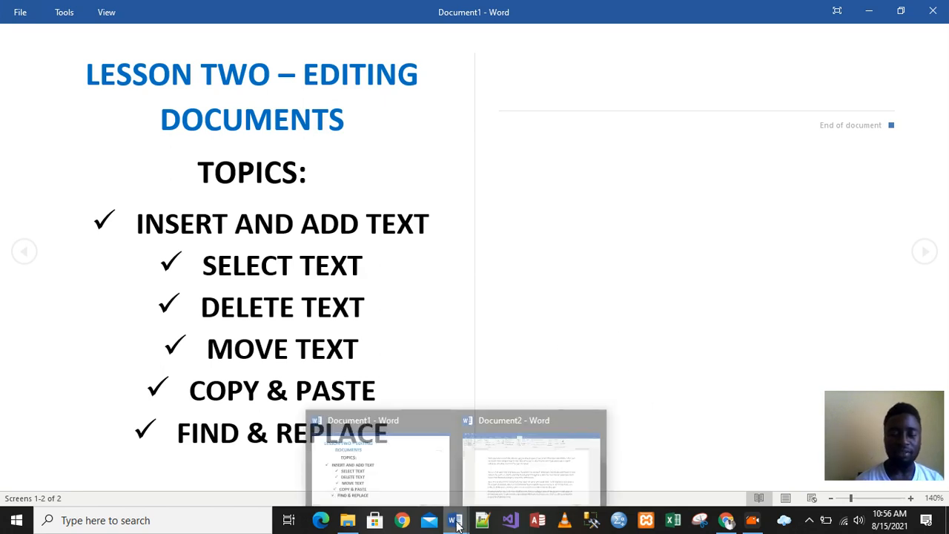
left_click(529, 475)
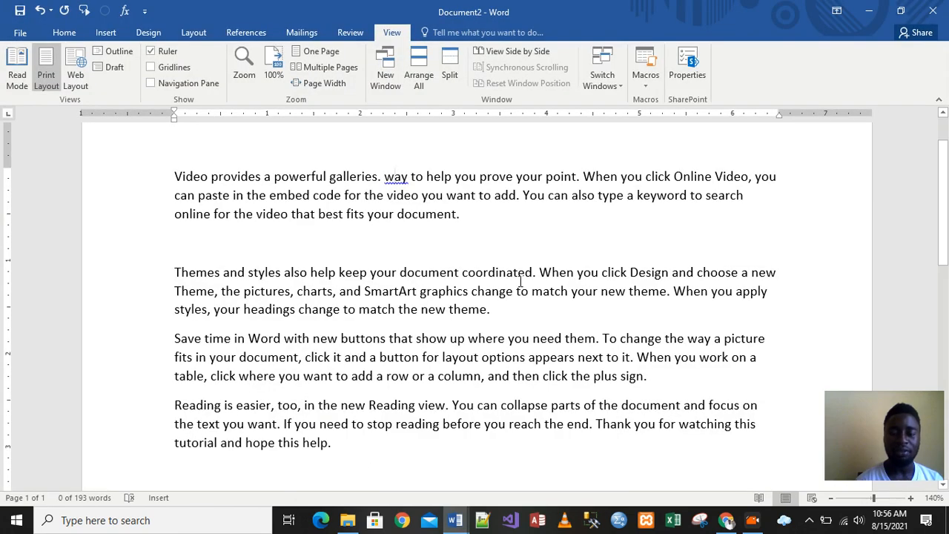
- Capitalize the word way after galleries using the spelling suggestion
right_click(396, 178)
key("Escape")
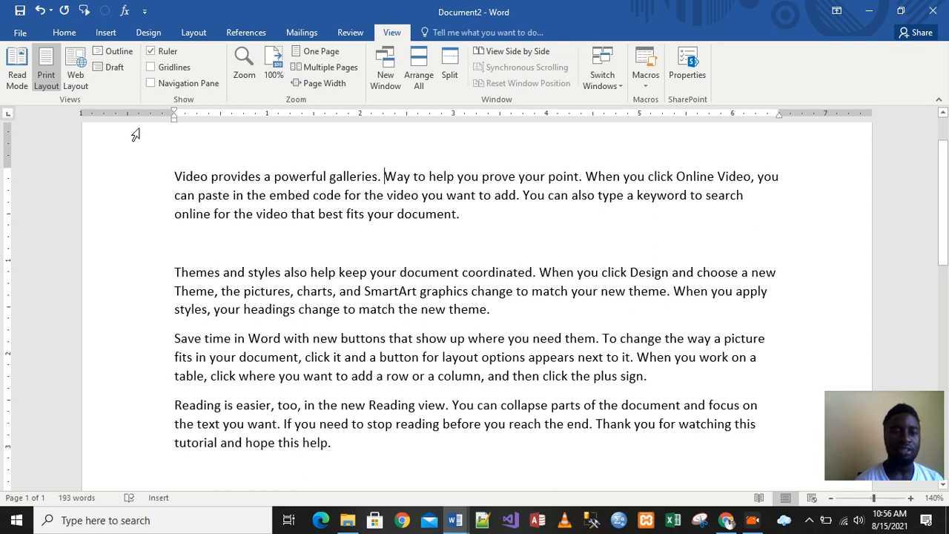
- Select the paragraph beginning Video provides and copy it
left_click(64, 32)
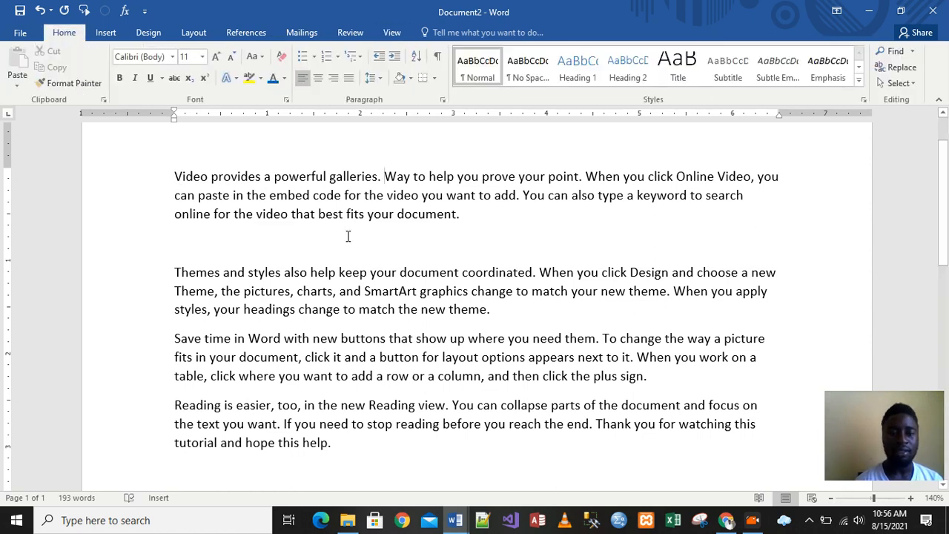
left_click_drag(176, 176, 483, 218)
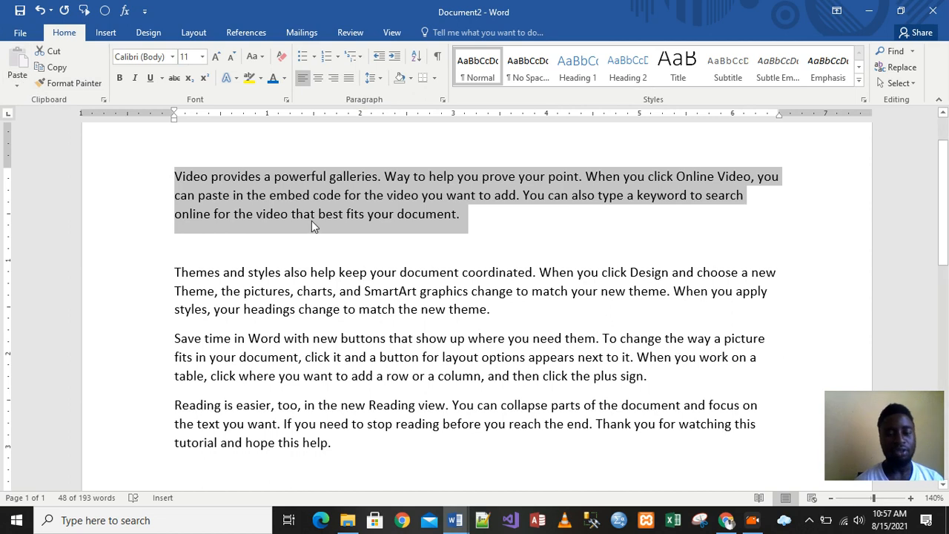
left_click(60, 69)
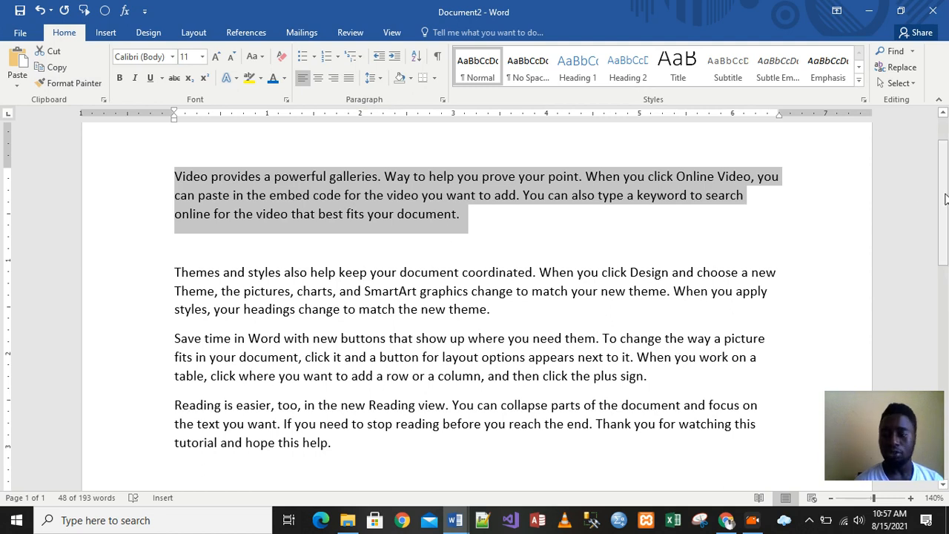
- Paste the copied Video paragraph on the empty line at the end of the document
left_click_drag(943, 195, 941, 259)
left_click(178, 287)
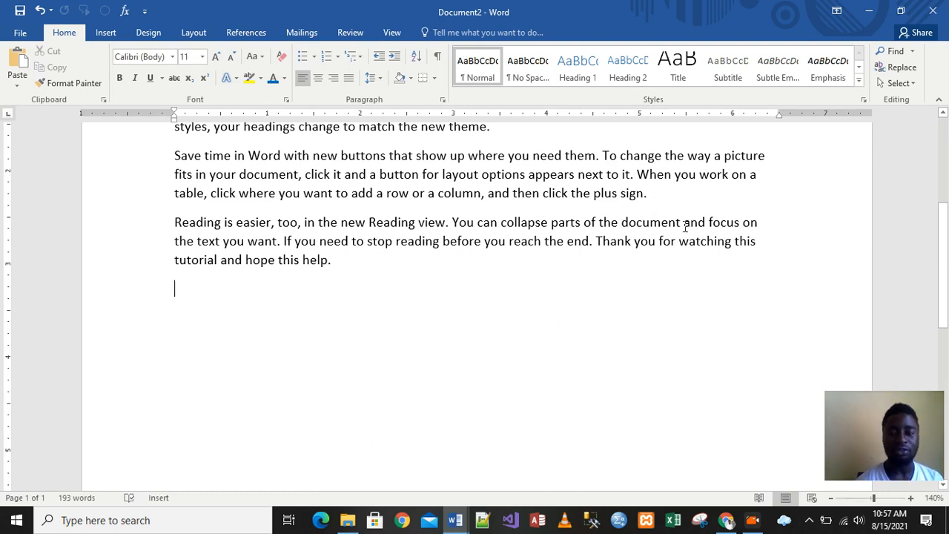
left_click_drag(944, 254, 945, 216)
scroll(944, 216, "up", 3)
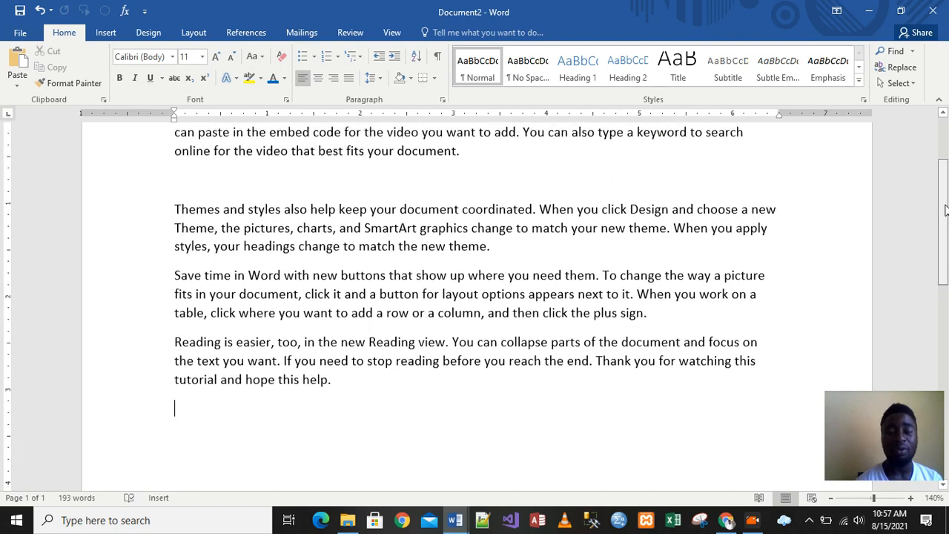
scroll(584, 236, "down", 6)
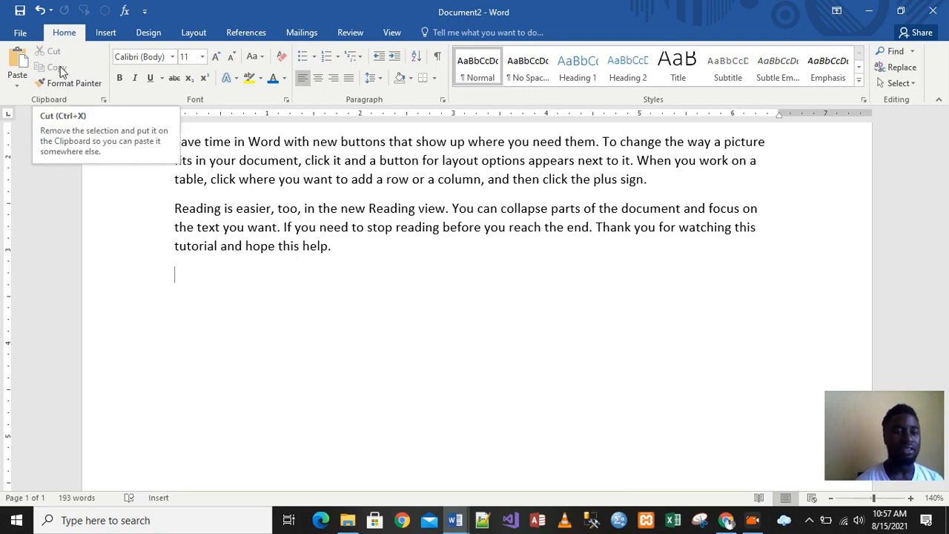
left_click(21, 61)
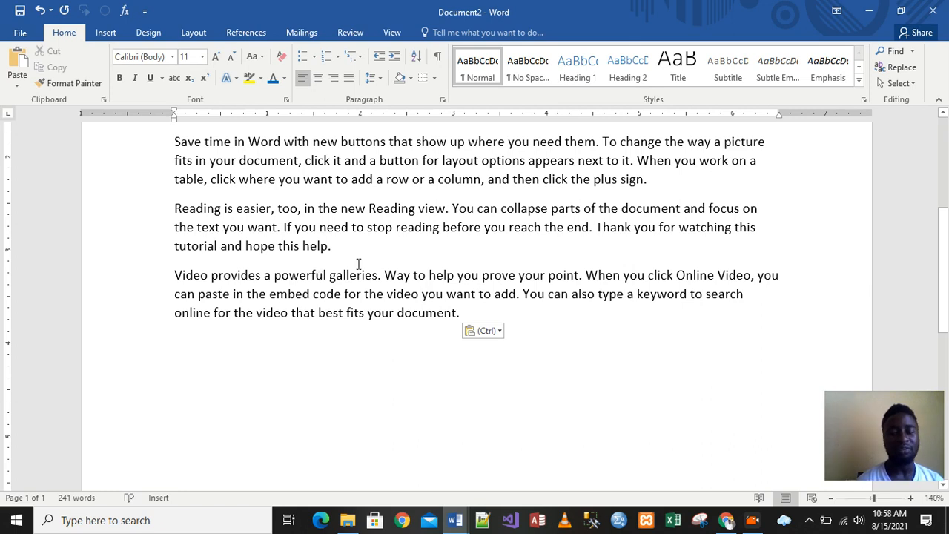
- Copy the paragraph beginning Reading is easier
mouse_move(942, 279)
left_mouse_down()
mouse_move(945, 256)
mouse_move(946, 280)
left_mouse_up()
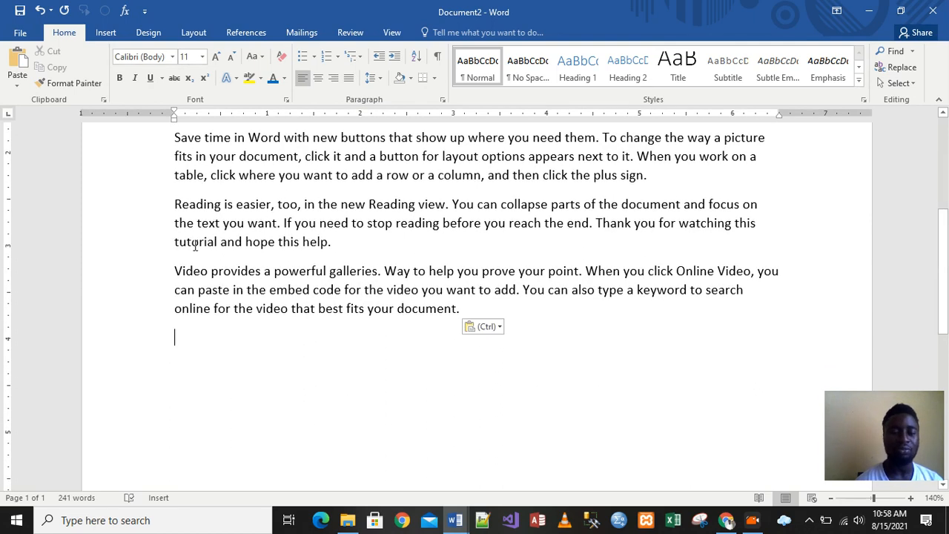
left_click_drag(175, 205, 361, 248)
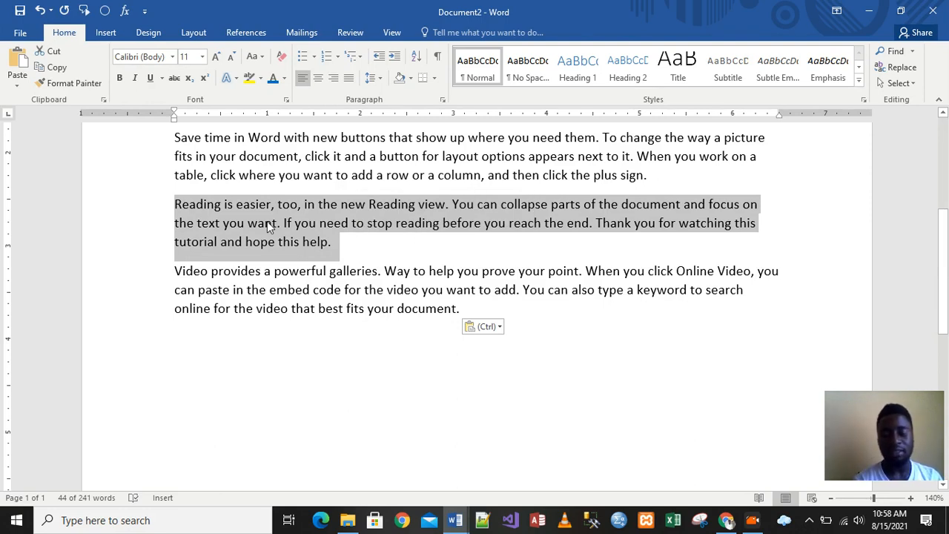
key("ctrl+c")
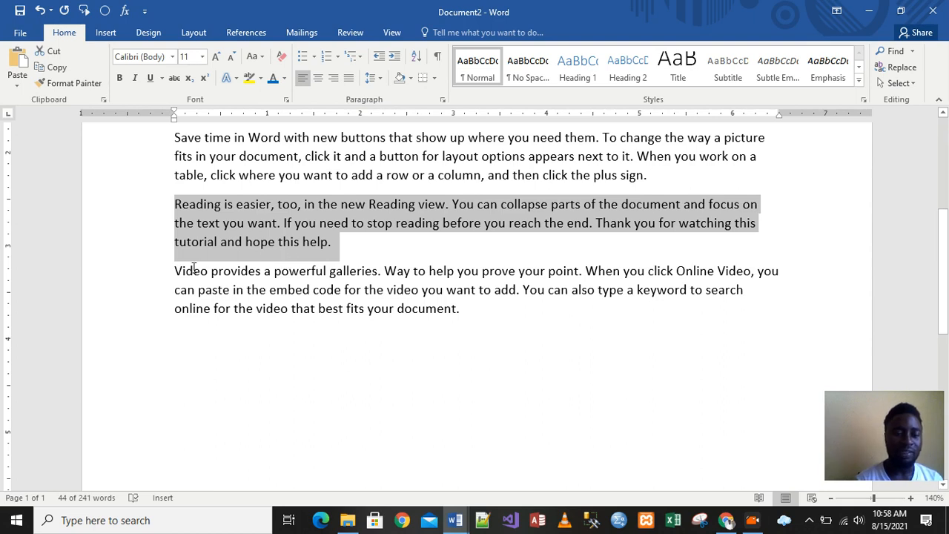
- Open the Clipboard pane and use Paste All at the end of the document
left_click_drag(178, 271, 460, 315)
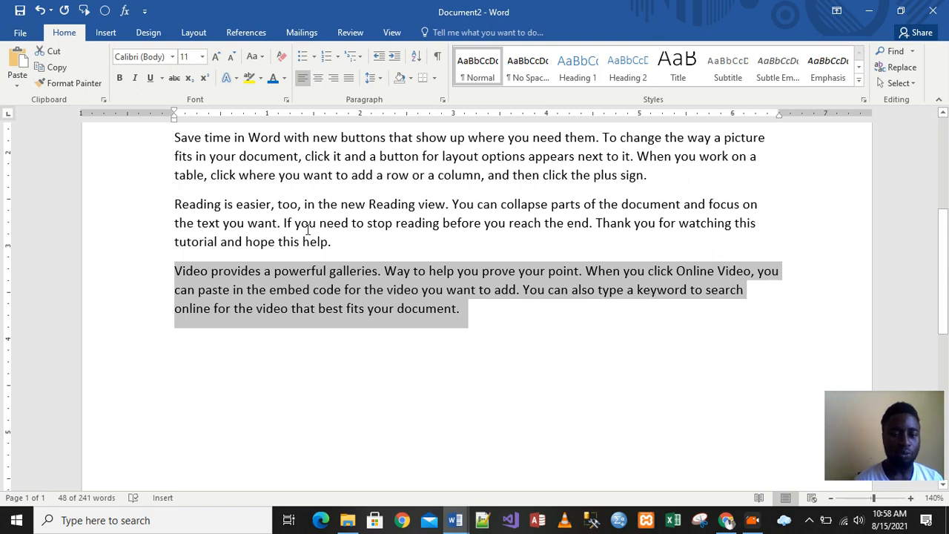
left_click(478, 315)
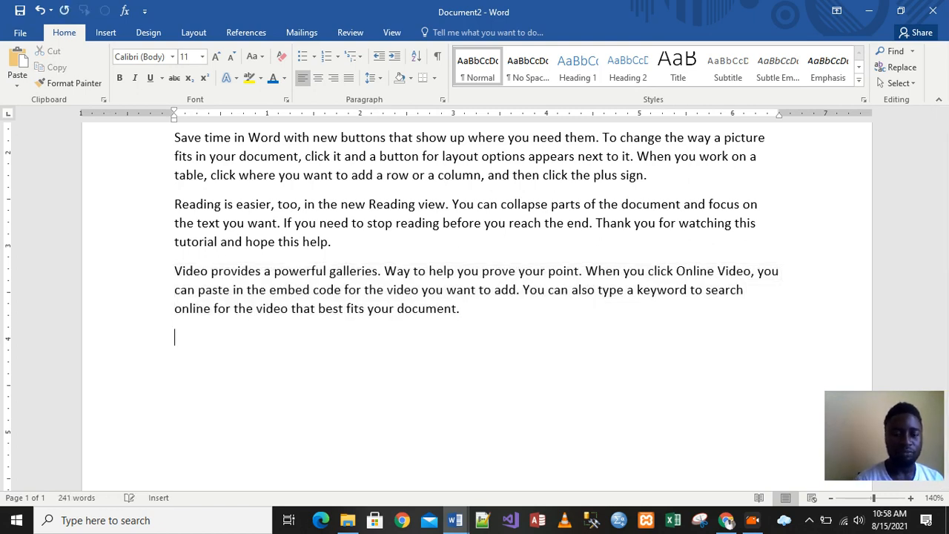
left_click(103, 100)
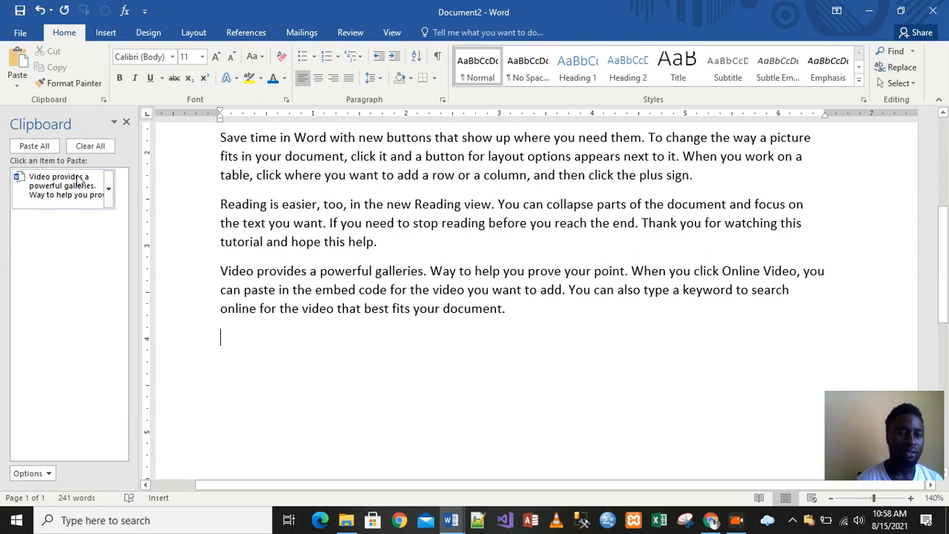
left_click(42, 147)
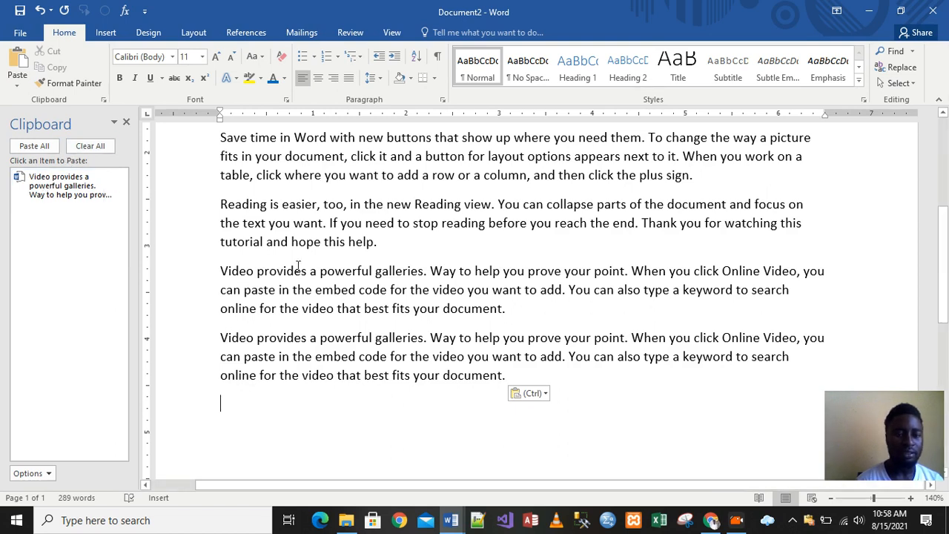
- Copy the Reading is easier paragraph and then the Save time paragraph to the Clipboard
left_click_drag(220, 204, 421, 240)
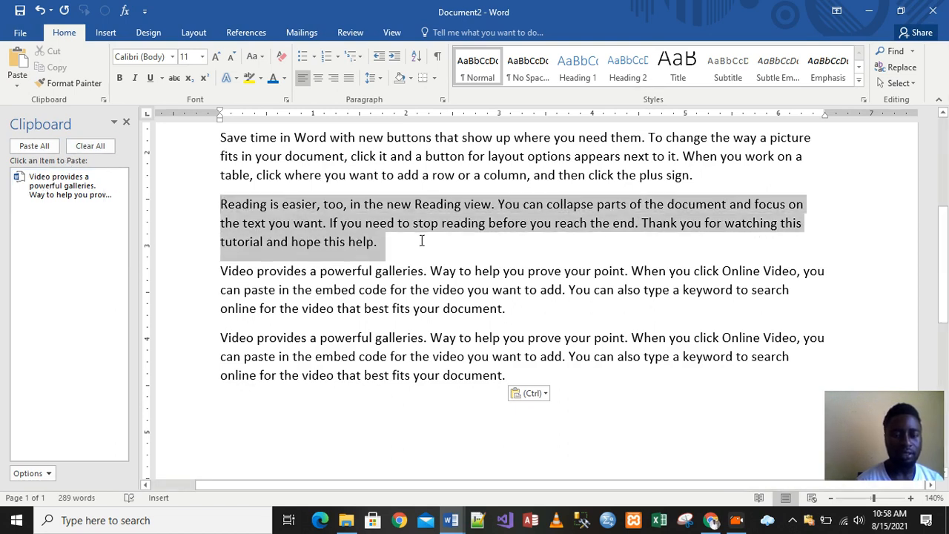
key("ctrl+c")
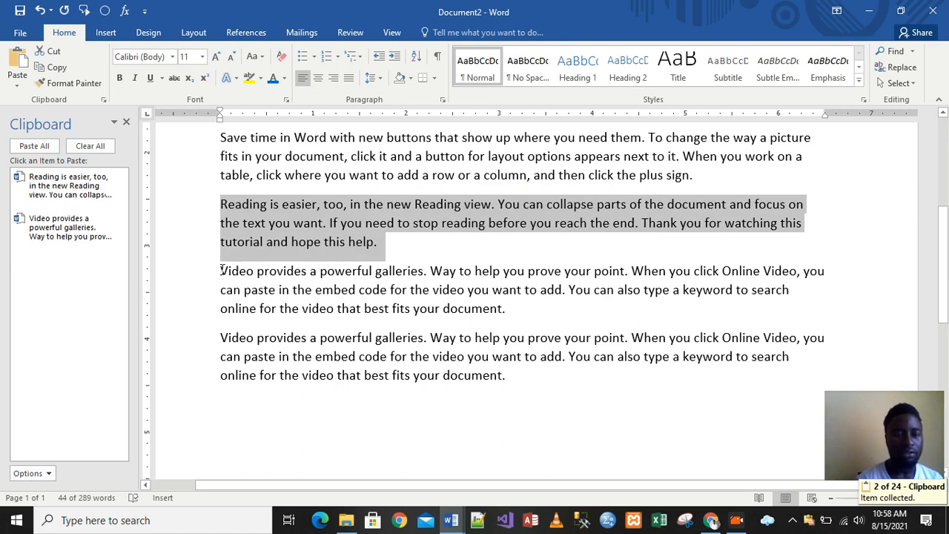
left_click_drag(220, 135, 719, 181)
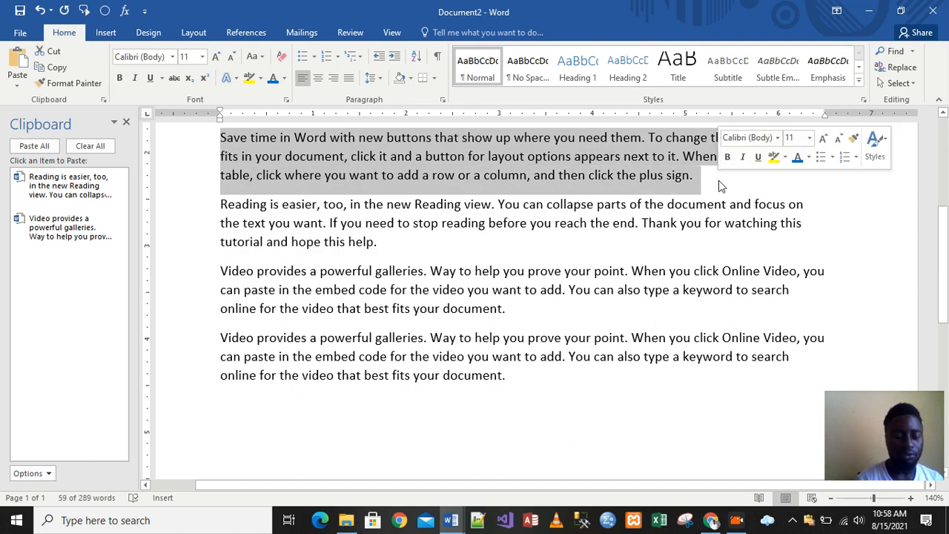
key("ctrl+c")
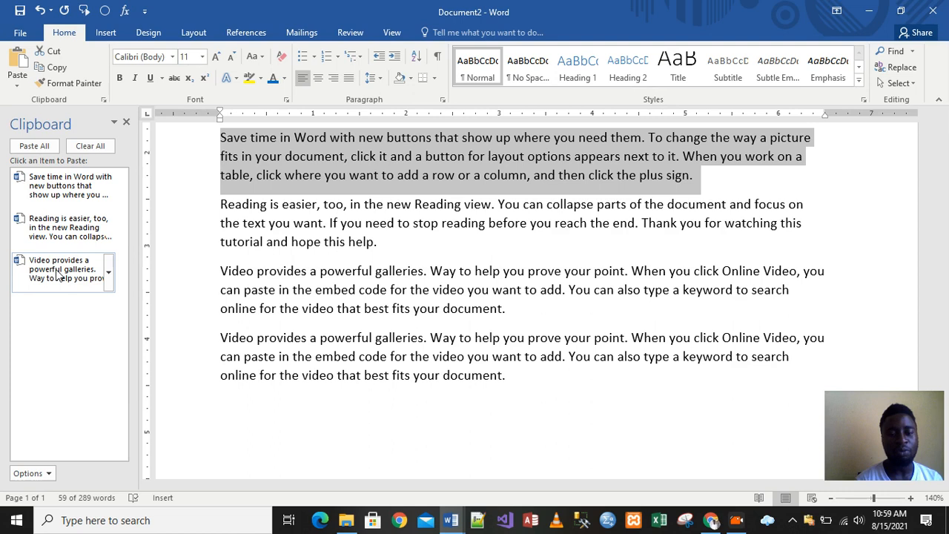
- Add several empty lines after the last paragraph at the end of the document
left_click(527, 383)
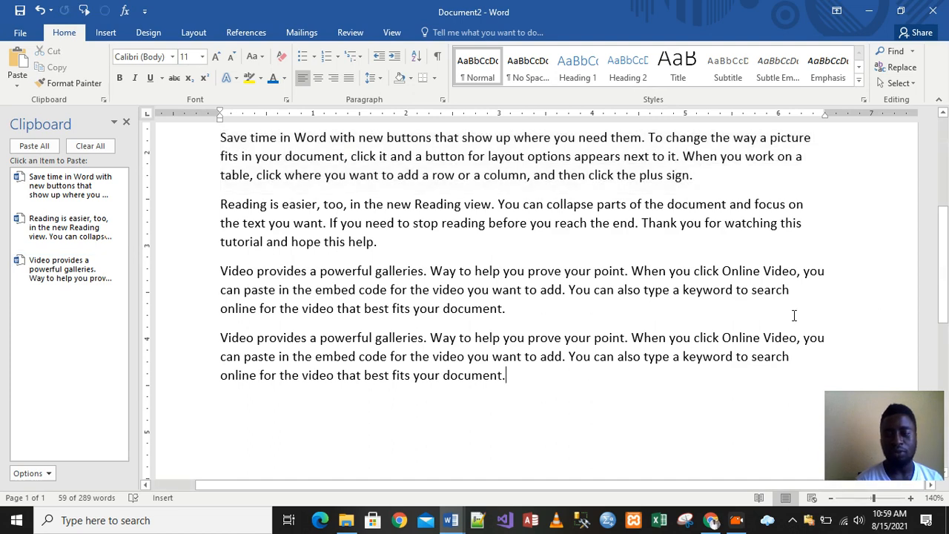
left_click_drag(945, 289, 946, 391)
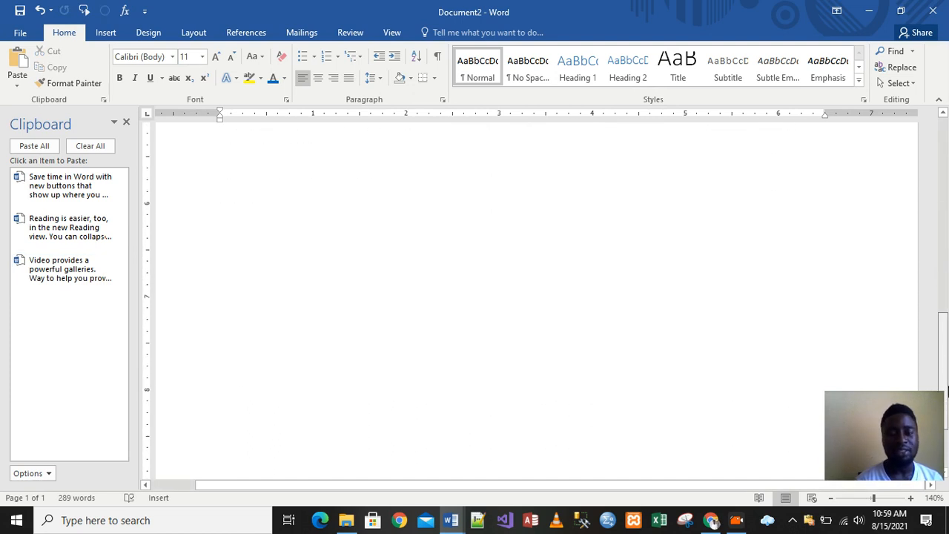
left_click_drag(945, 335, 945, 286)
key("Return")
key("ctrl+v")
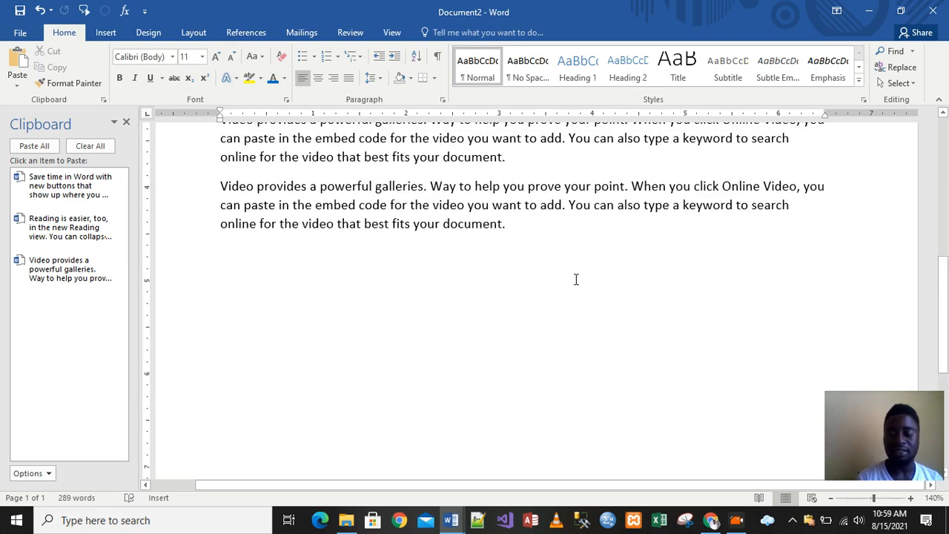
key("Return")
key("Return")
key("Return")
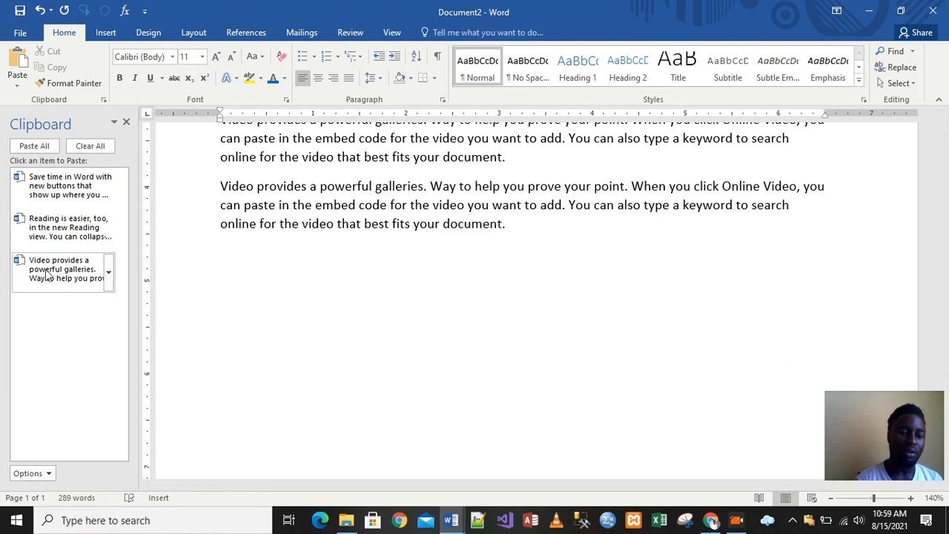
- Paste the Reading is easier, Save time and Video Clipboard items, in that order, at the end of the document
left_click(63, 234)
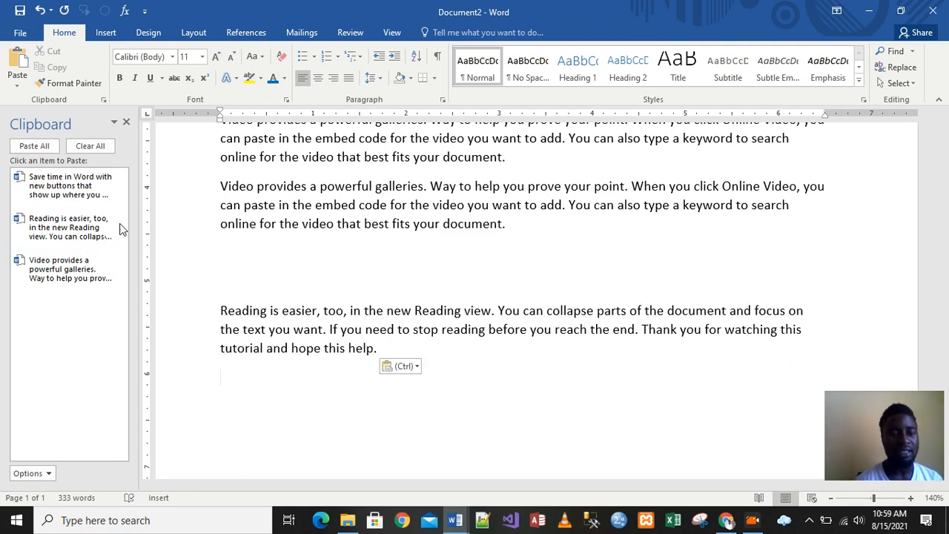
left_click(58, 189)
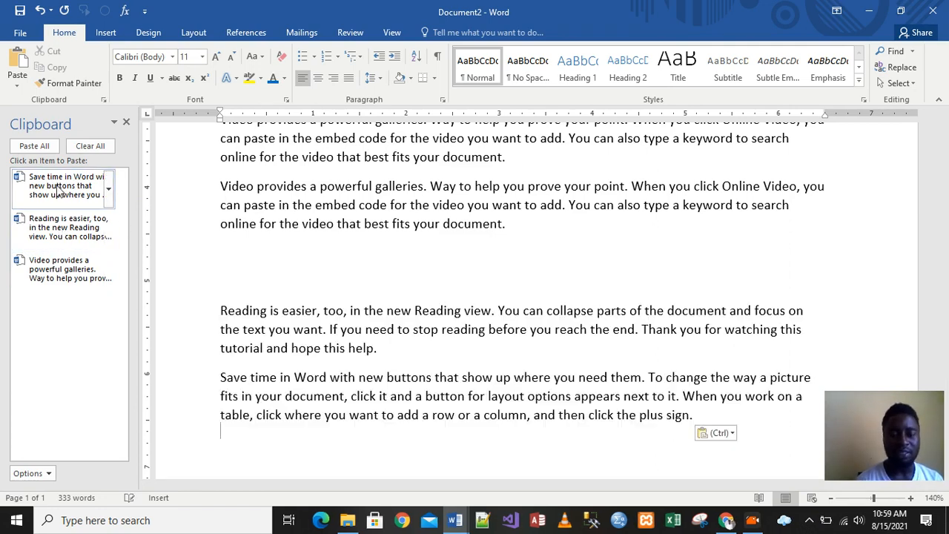
left_click(59, 268)
left_click(60, 268)
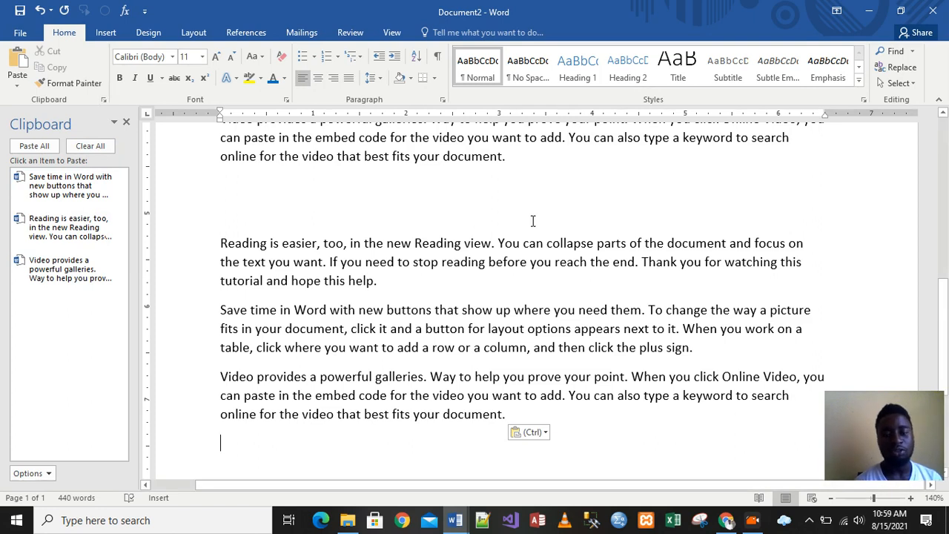
left_click_drag(944, 316, 945, 238)
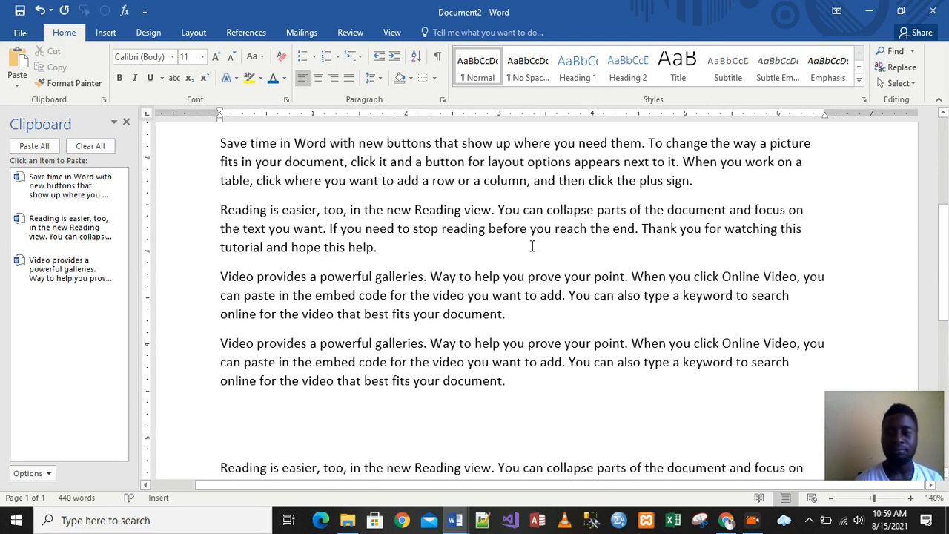
left_click_drag(944, 256, 947, 370)
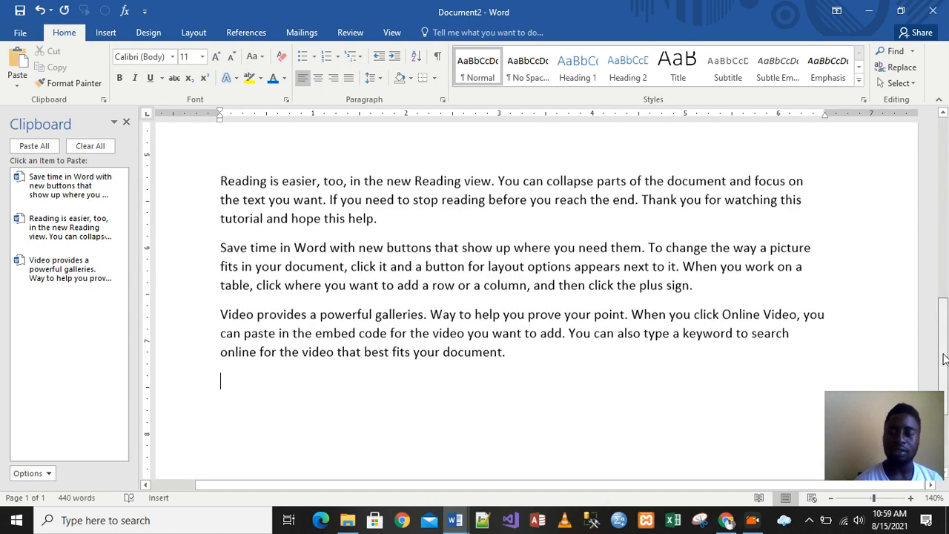
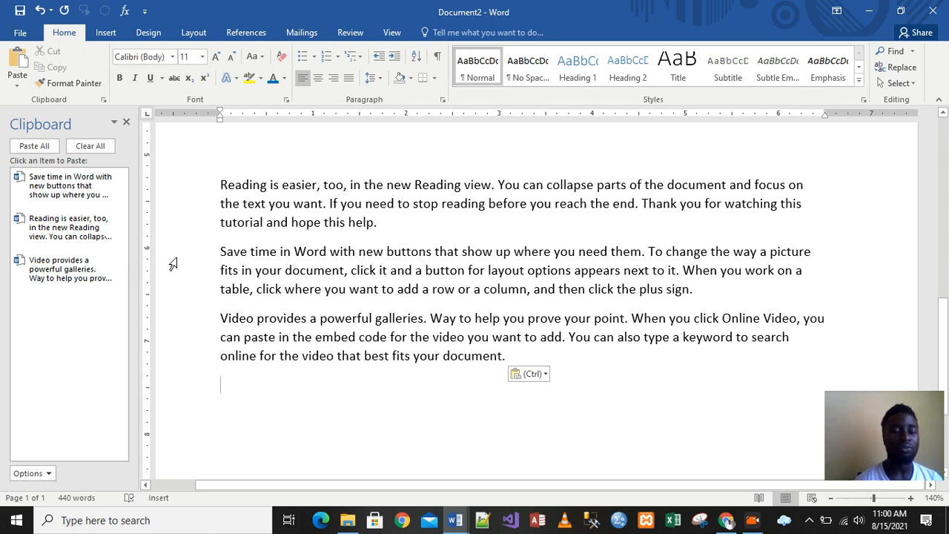
- Cut the Reading is easier paragraph and close the Clipboard pane
left_click_drag(220, 178, 408, 218)
key("ctrl+c")
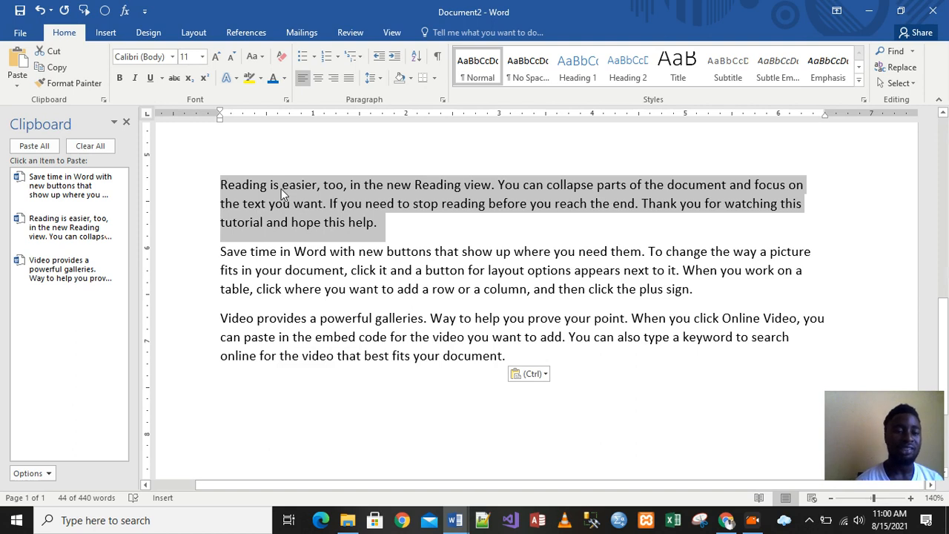
left_click(54, 51)
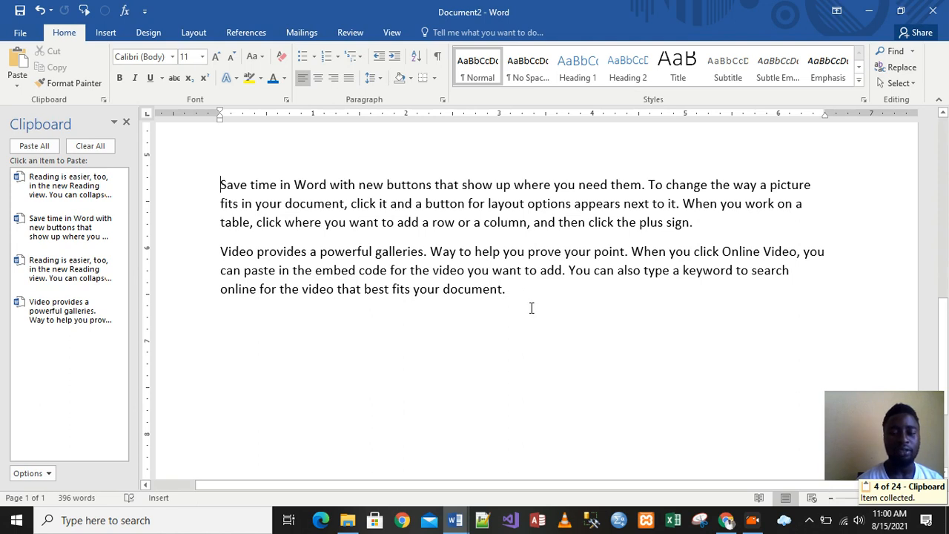
left_click(126, 123)
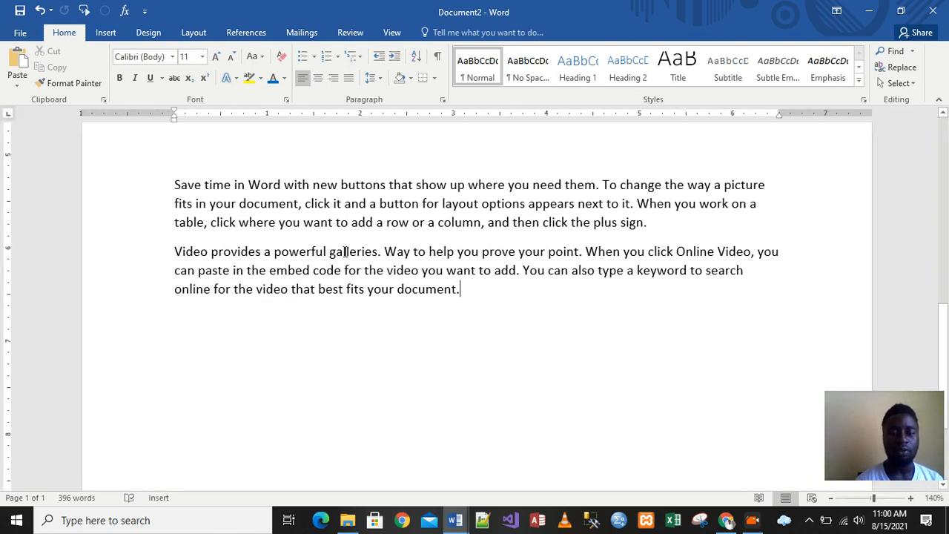
- Add two new lines at the end of the document and paste the Reading is easier paragraph there
left_click(471, 304)
key("Return")
key("Return")
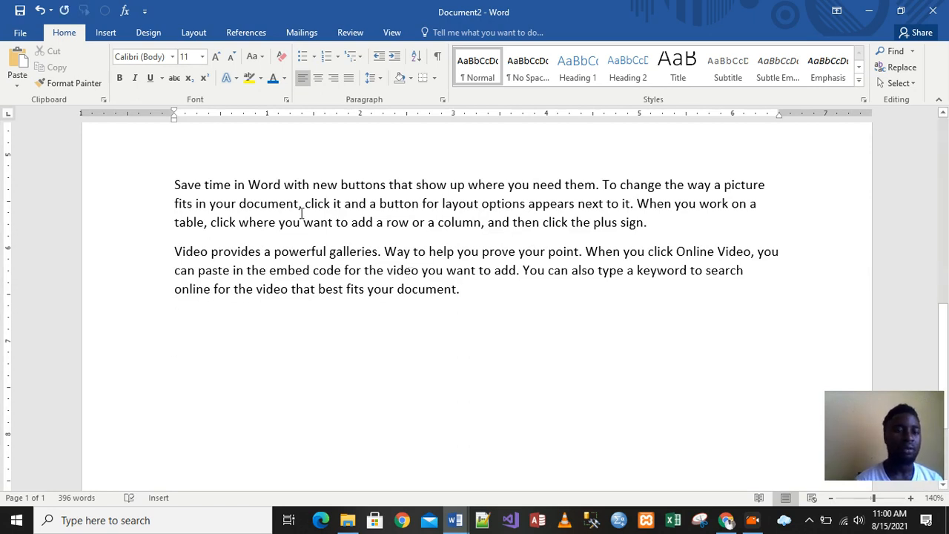
left_click(18, 63)
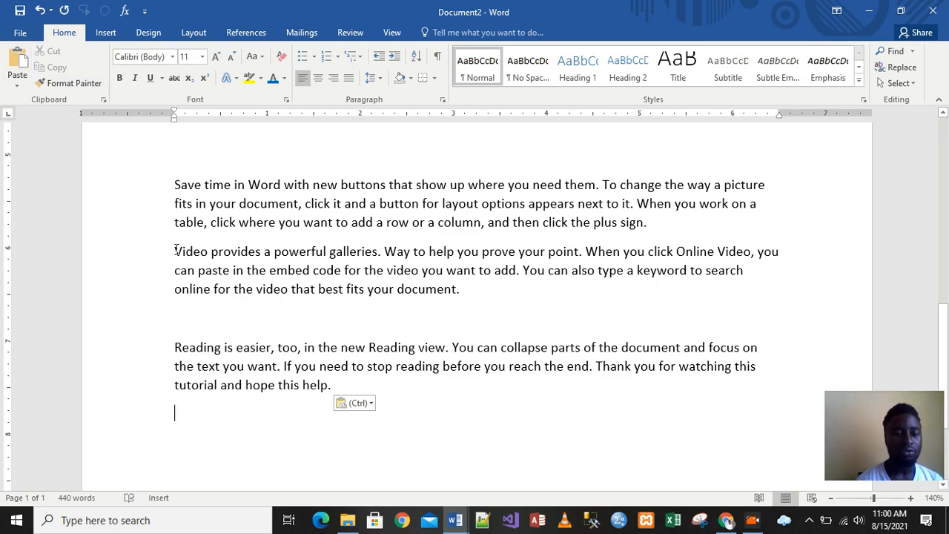
- Move the Video provides paragraph below the Reading is easier paragraph by cutting and pasting it on a new line
left_click_drag(175, 250, 468, 296)
key("ctrl+c")
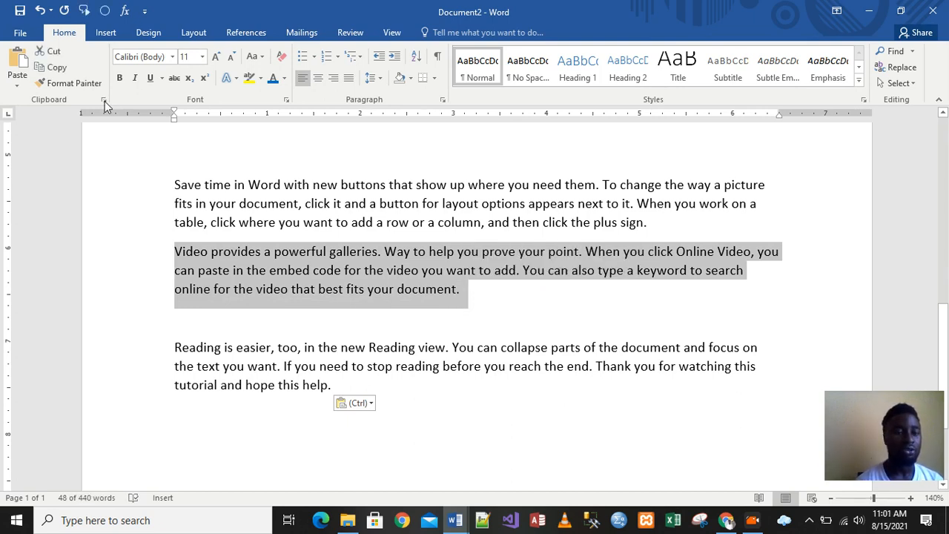
left_click(53, 53)
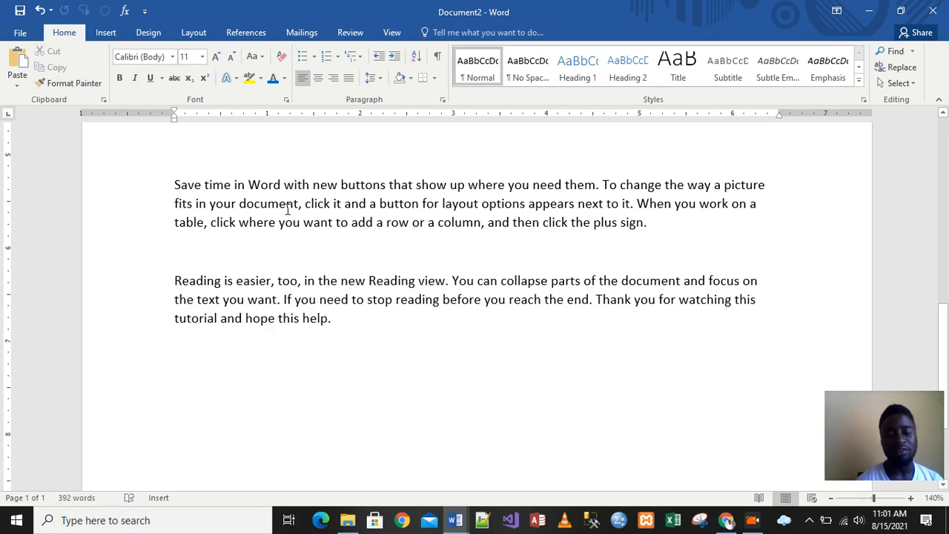
left_click(350, 327)
key("Return")
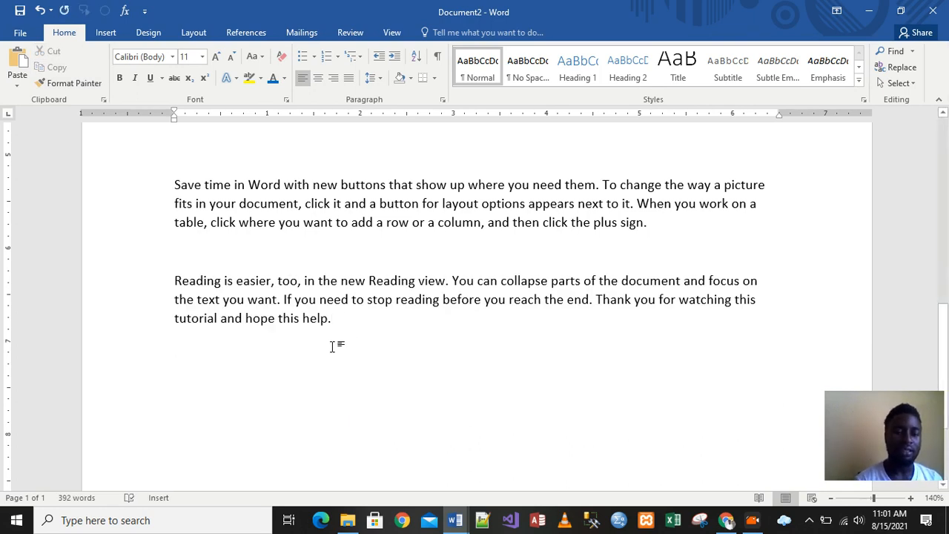
left_click(20, 72)
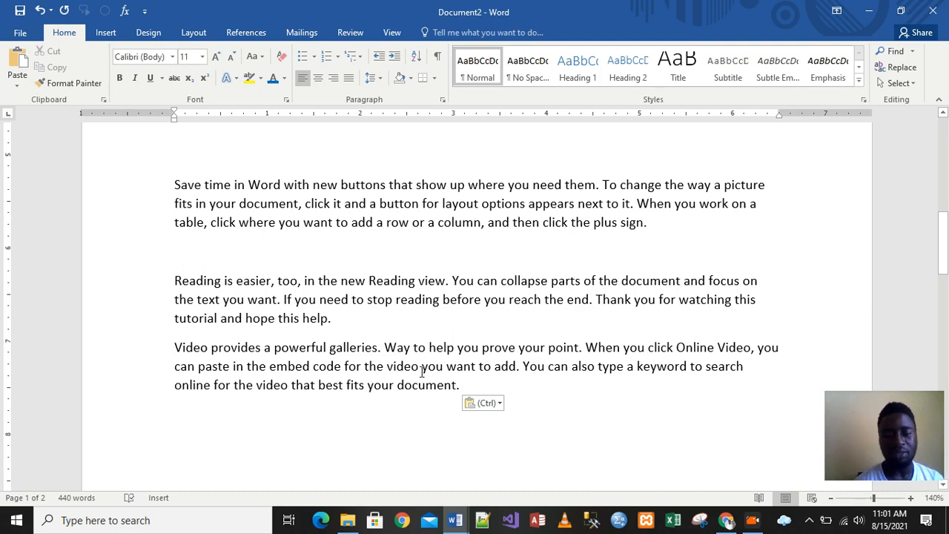
- Switch to Document1 to review the lesson topics list, then return to Document2
left_click(625, 321)
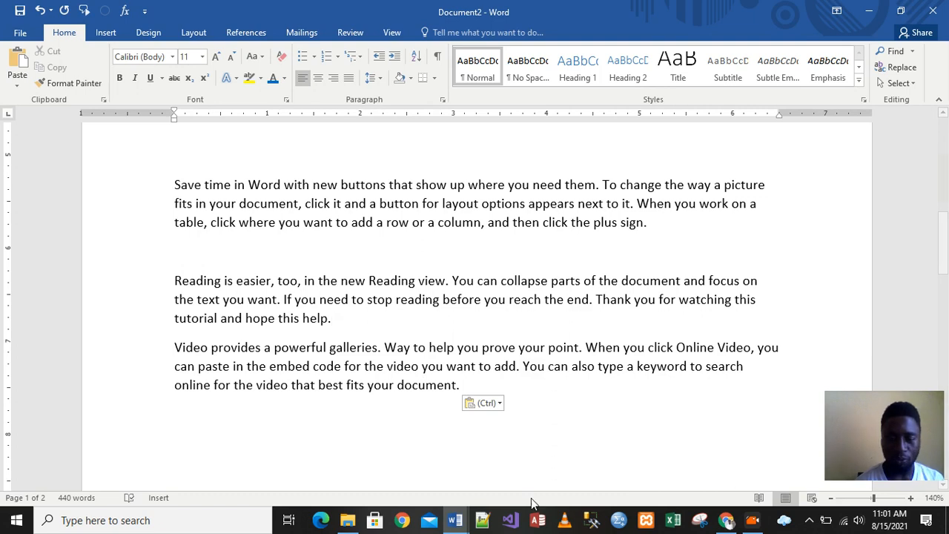
mouse_move(461, 522)
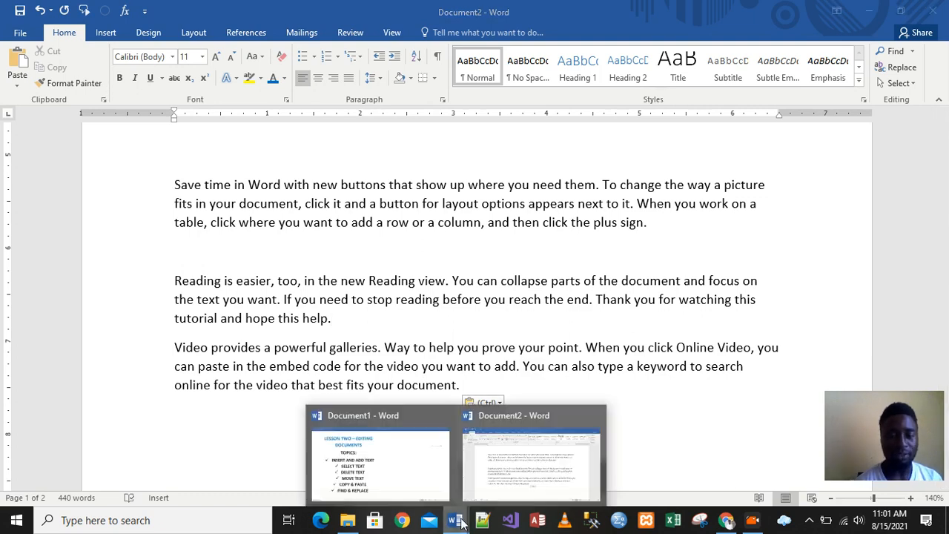
left_click(414, 467)
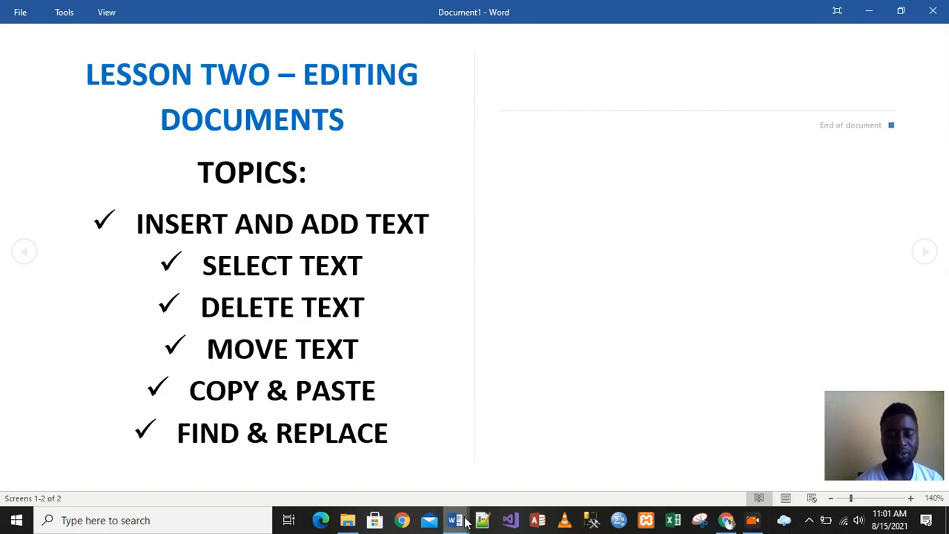
mouse_move(457, 523)
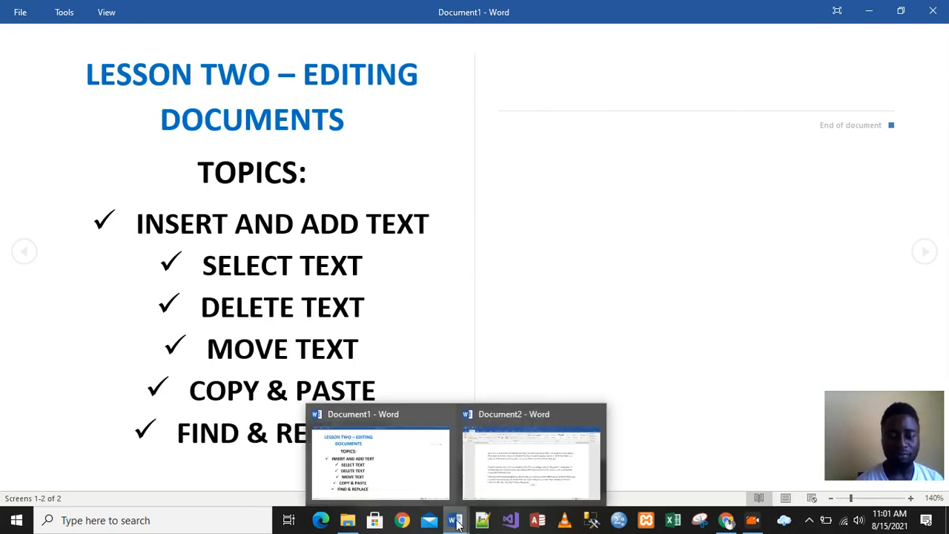
left_click(528, 464)
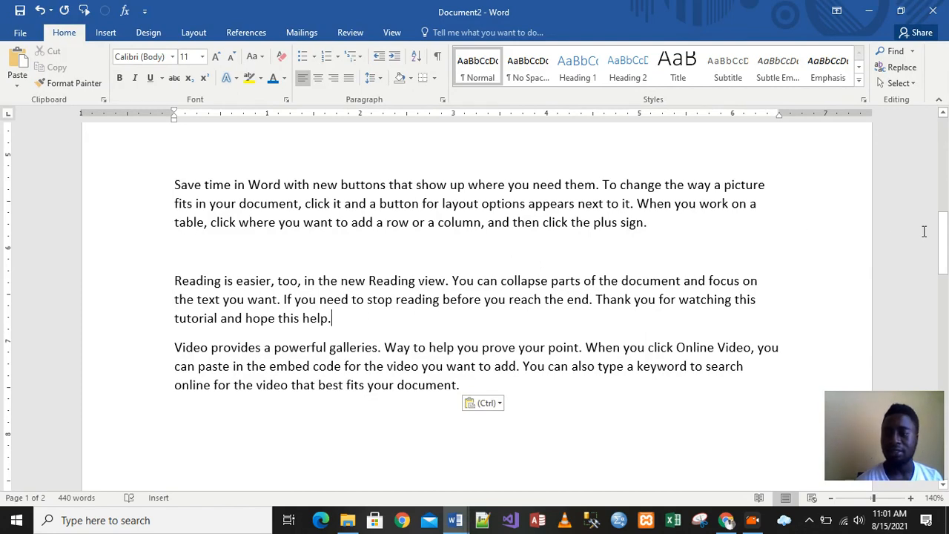
- Delete the last Save time, Reading is easier and Video provides paragraphs at the end of the document
mouse_move(945, 228)
left_mouse_down()
mouse_move(944, 117)
mouse_move(938, 226)
left_mouse_up()
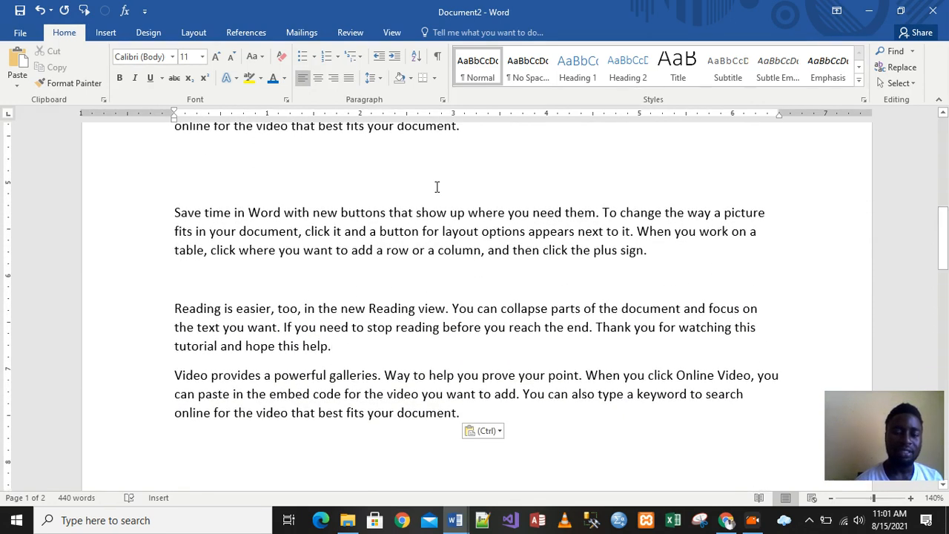
left_click_drag(169, 212, 495, 406)
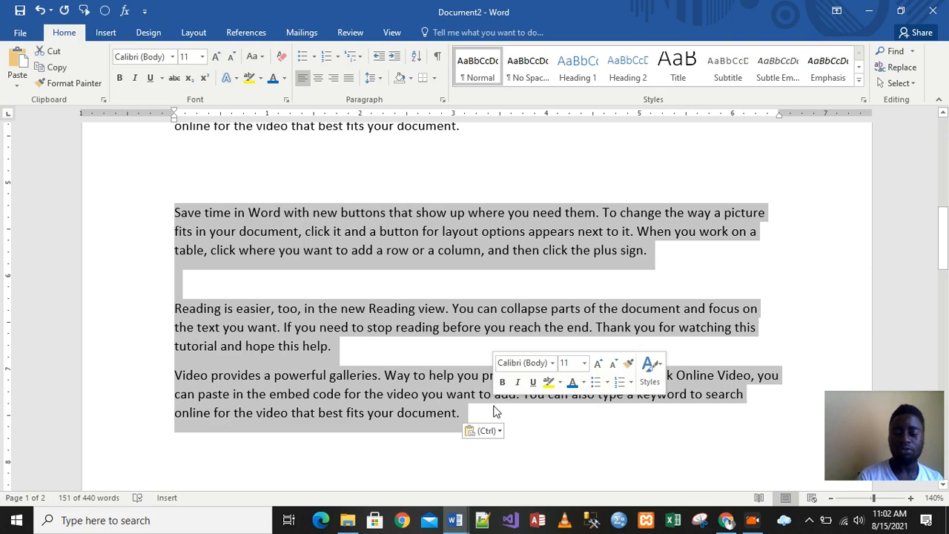
key("Delete")
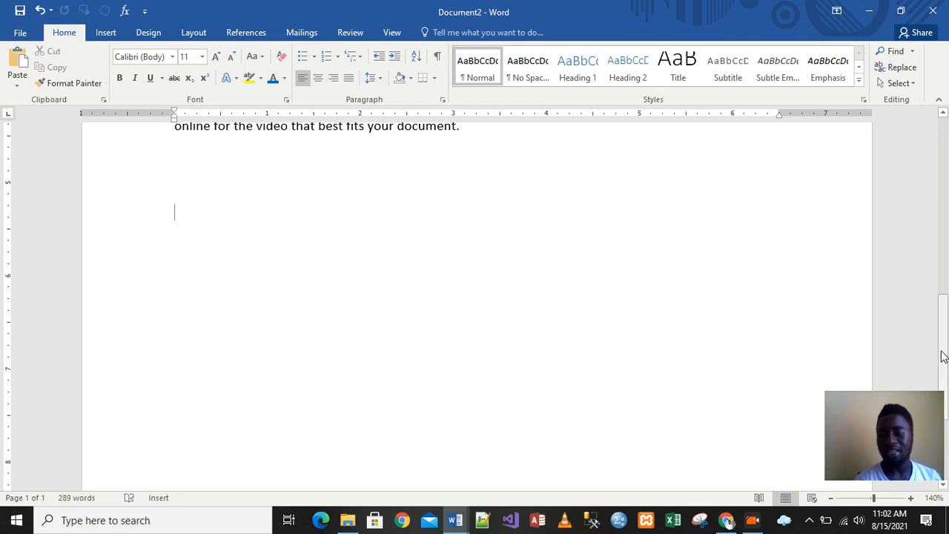
- Remove the empty line between the first Video provides paragraph and the Themes and styles paragraph
left_click_drag(947, 348, 947, 187)
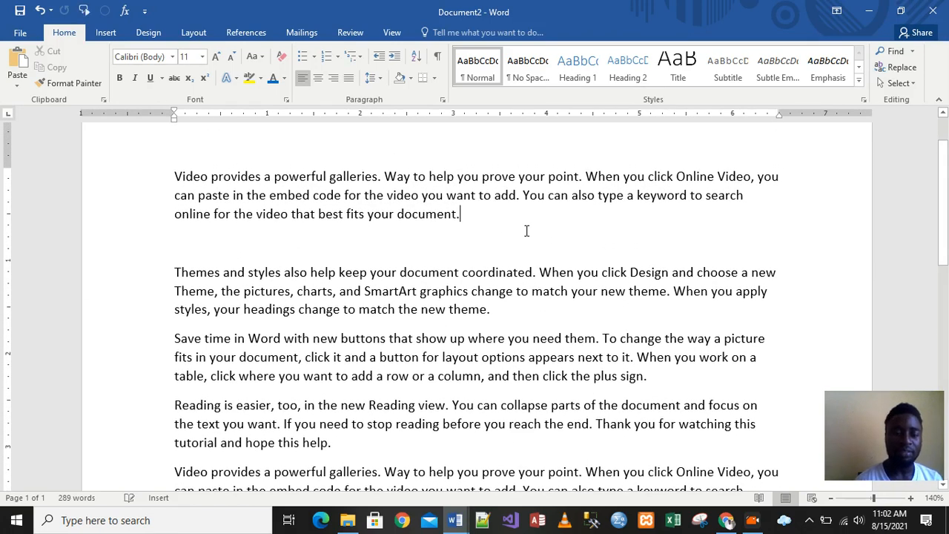
left_click(279, 238)
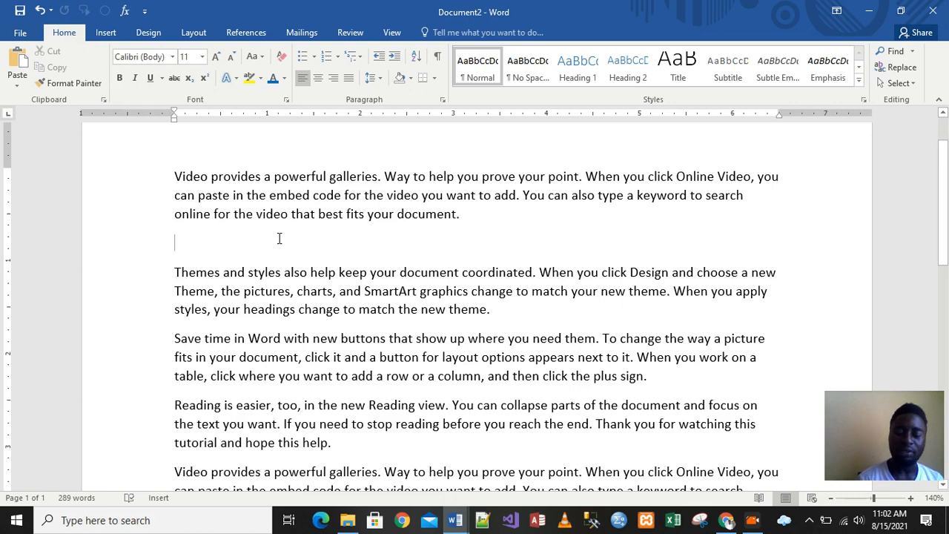
key("BackSpace")
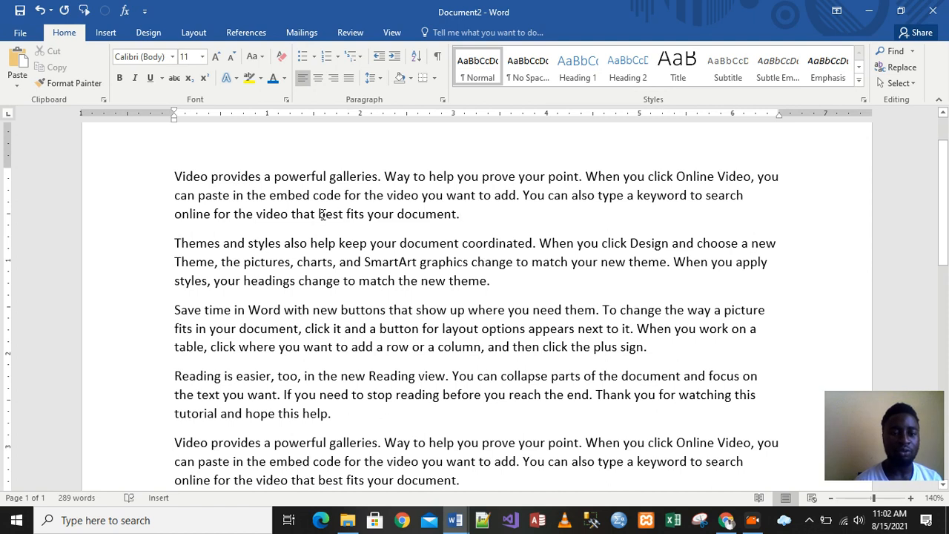
left_click(352, 34)
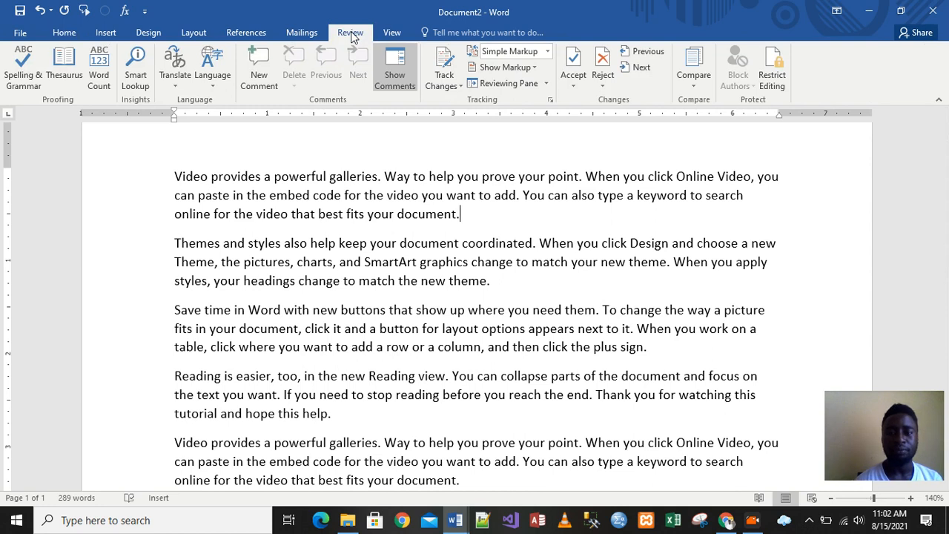
left_click(392, 34)
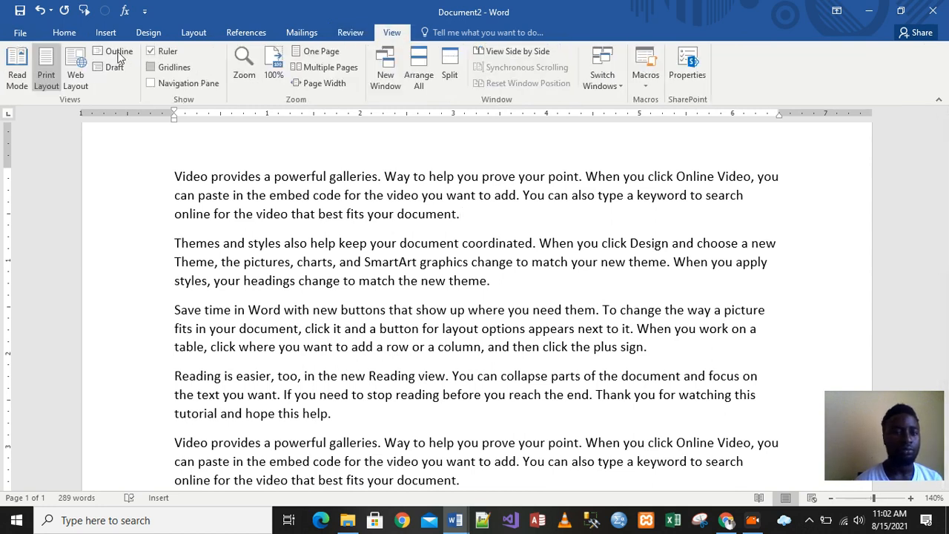
left_click(64, 33)
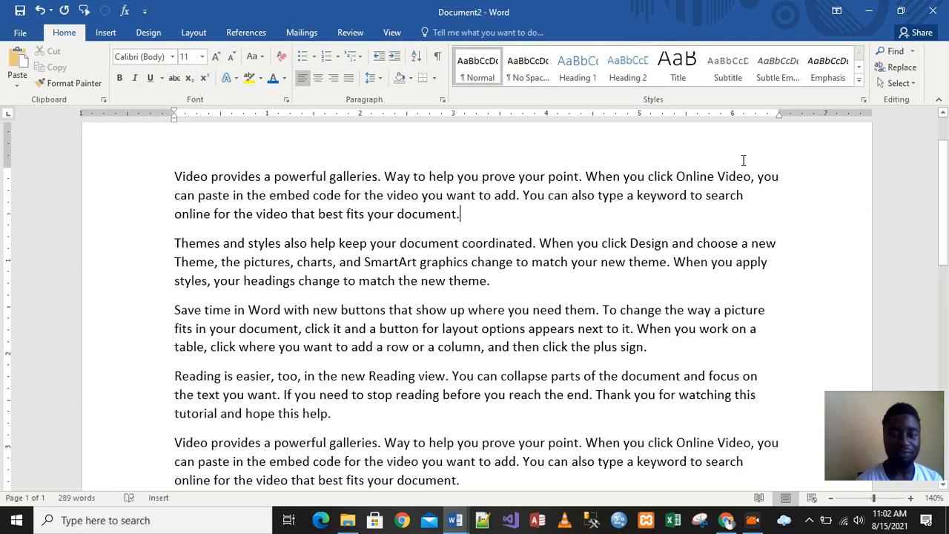
- Open Find in the Navigation pane and search the document for WHERE
left_click(914, 52)
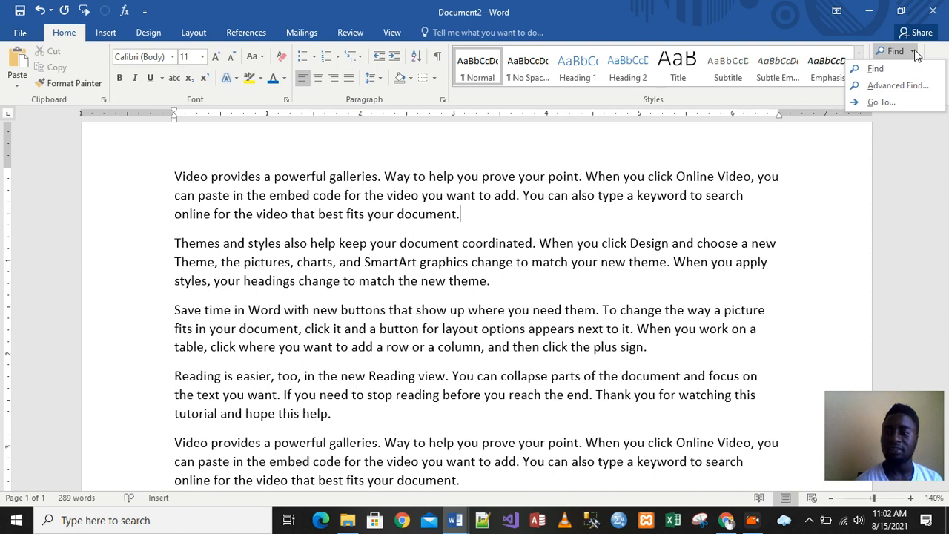
left_click(874, 68)
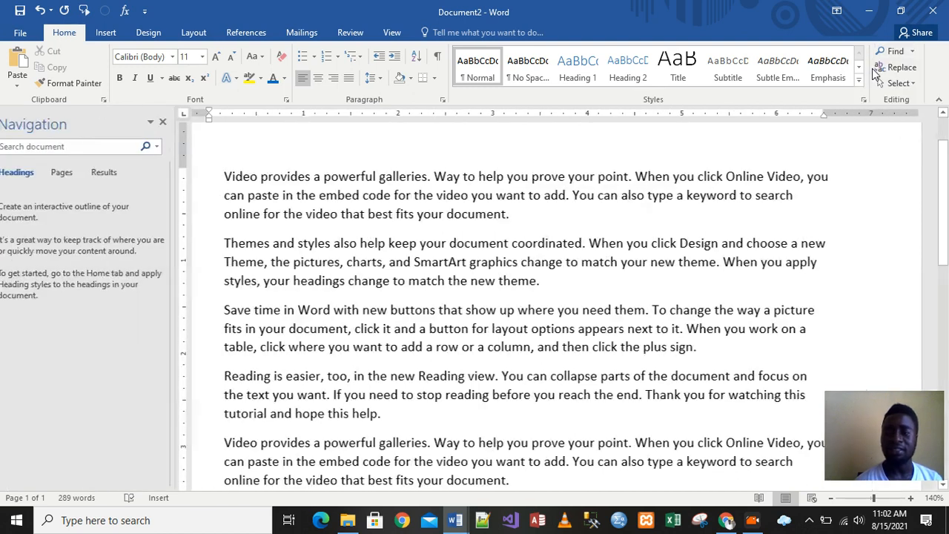
type("WHERE")
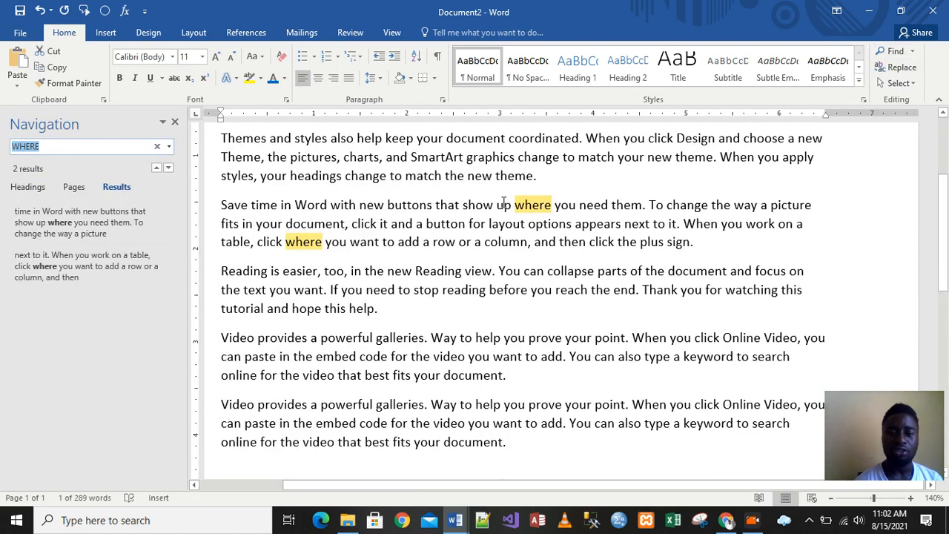
- Search the document for document and scroll through the highlighted matches
left_click(156, 146)
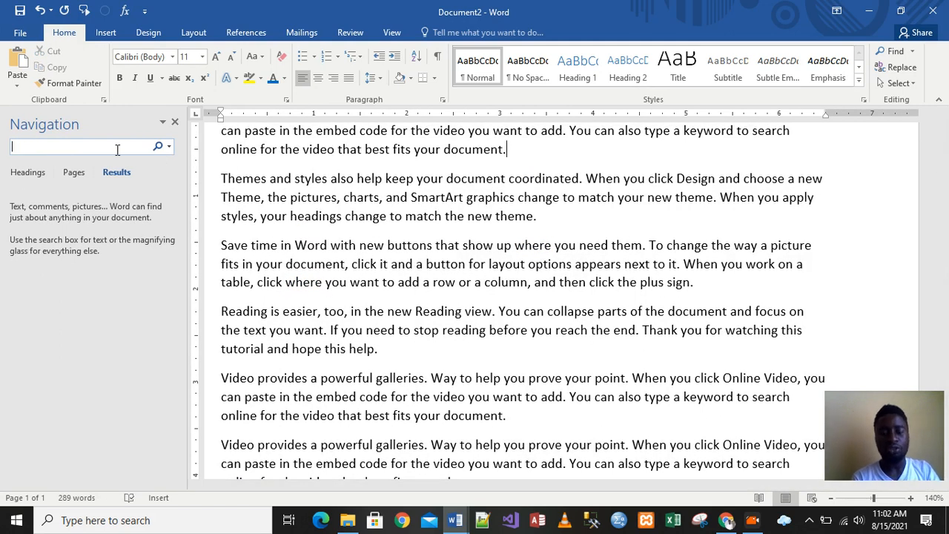
type("docu")
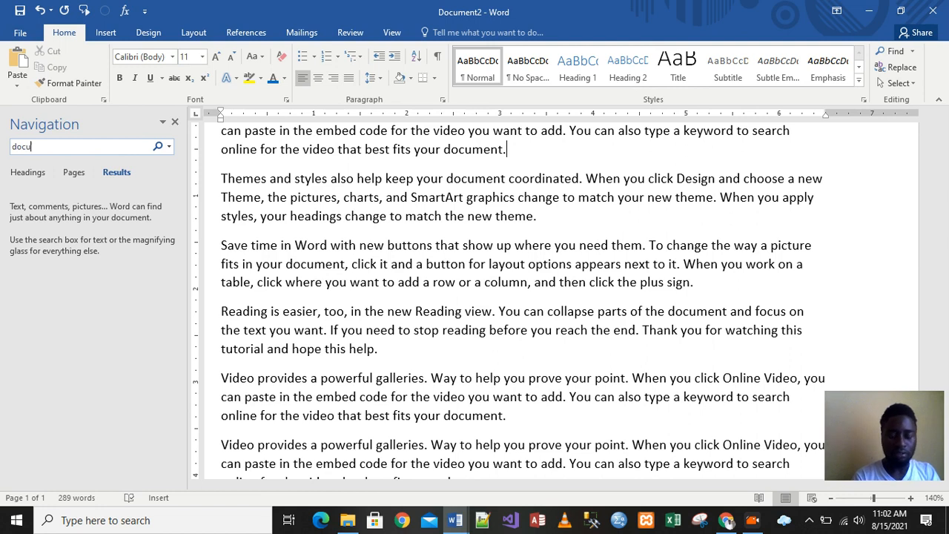
type("ment")
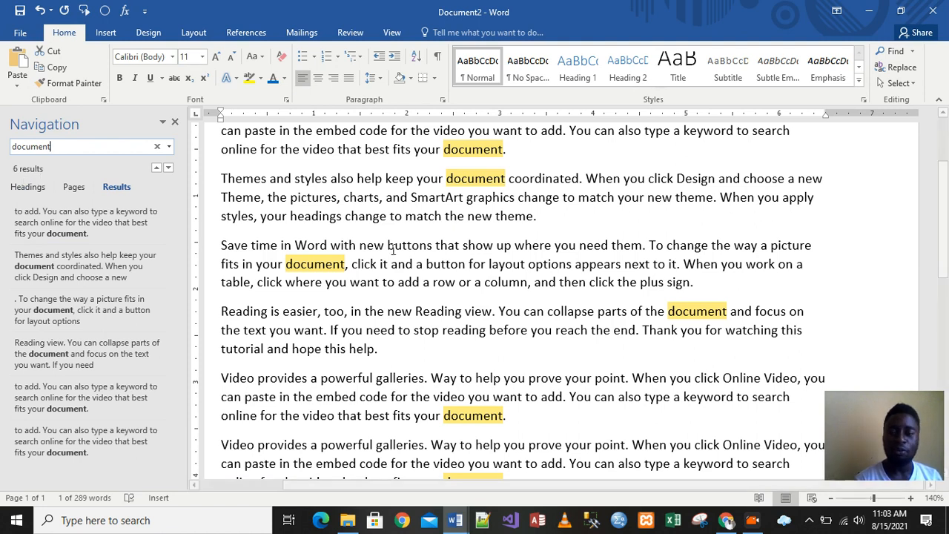
scroll(945, 255, "up", 1)
scroll(945, 255, "down", 3)
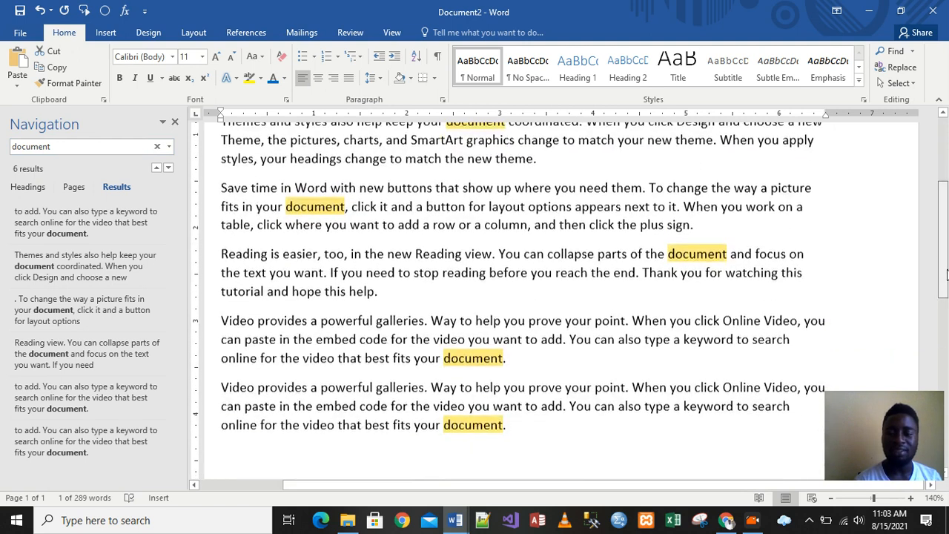
left_click_drag(945, 291, 946, 226)
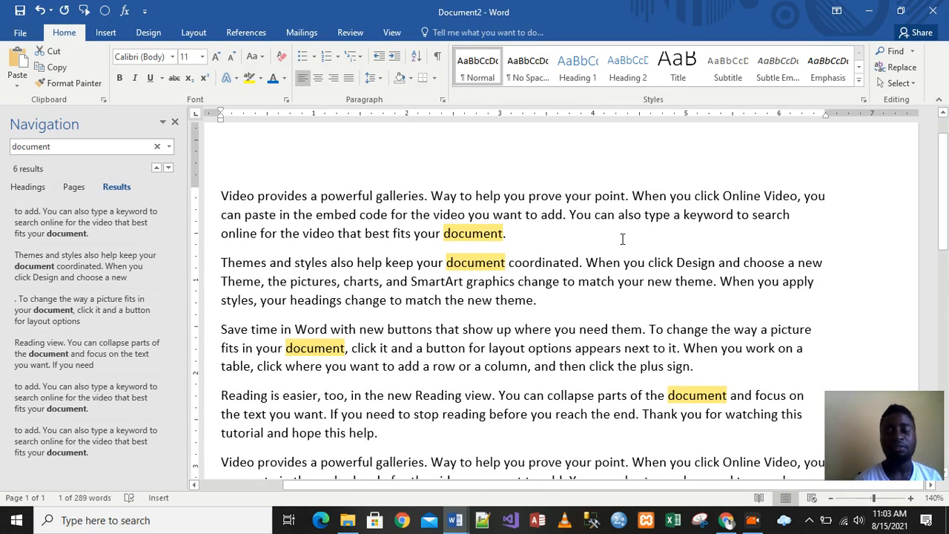
mouse_move(946, 198)
left_mouse_down()
mouse_move(945, 175)
mouse_move(946, 263)
mouse_move(944, 194)
left_mouse_up()
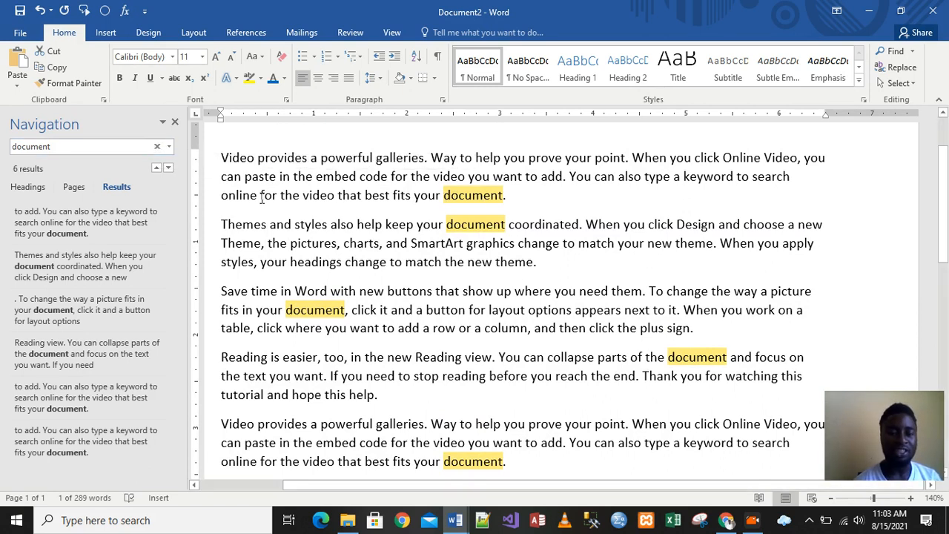
- Clear the search term and close the Navigation pane
left_click(158, 147)
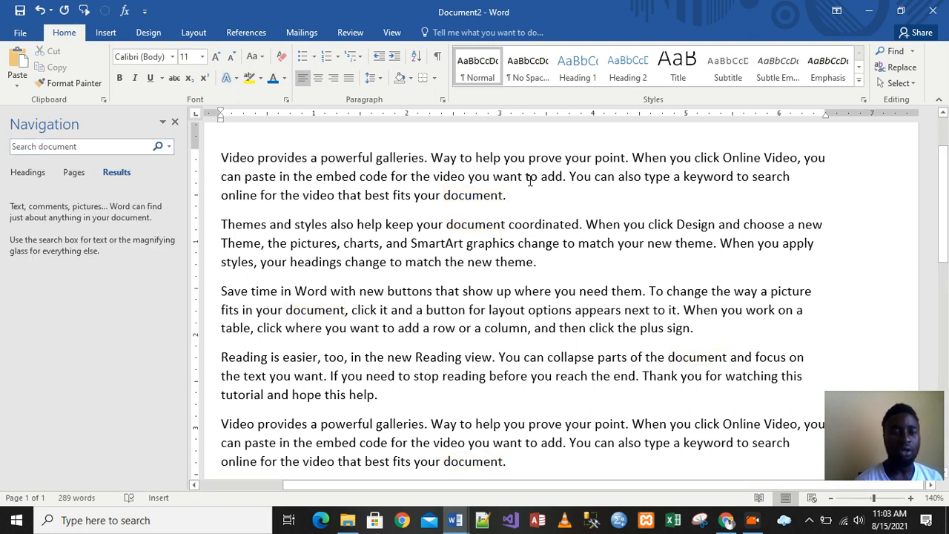
left_click(175, 123)
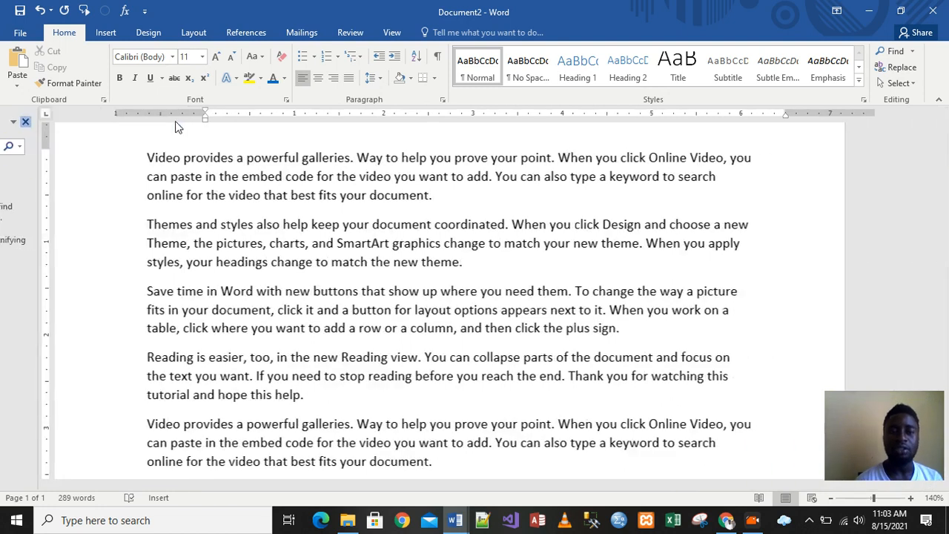
- Open Replace and set it to find document and replace it with file
left_click(901, 72)
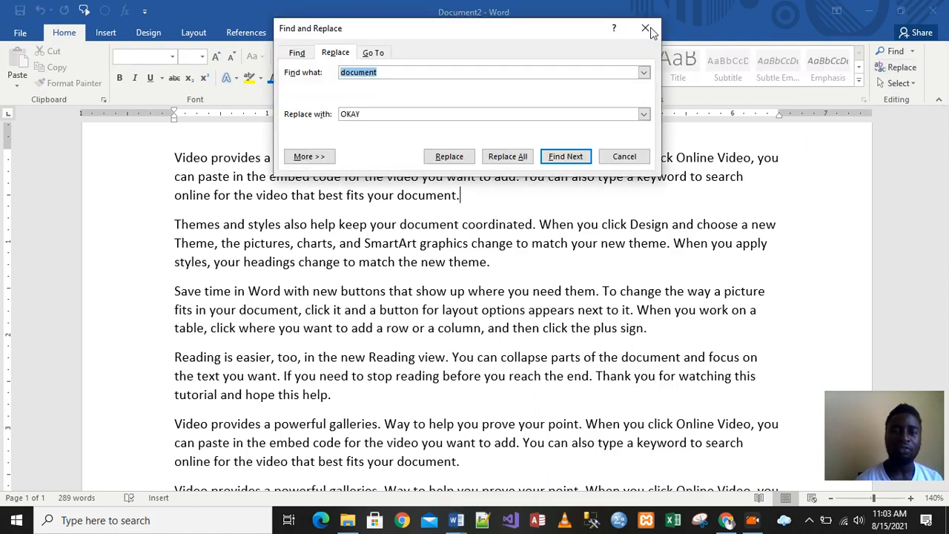
left_click_drag(448, 31, 449, 65)
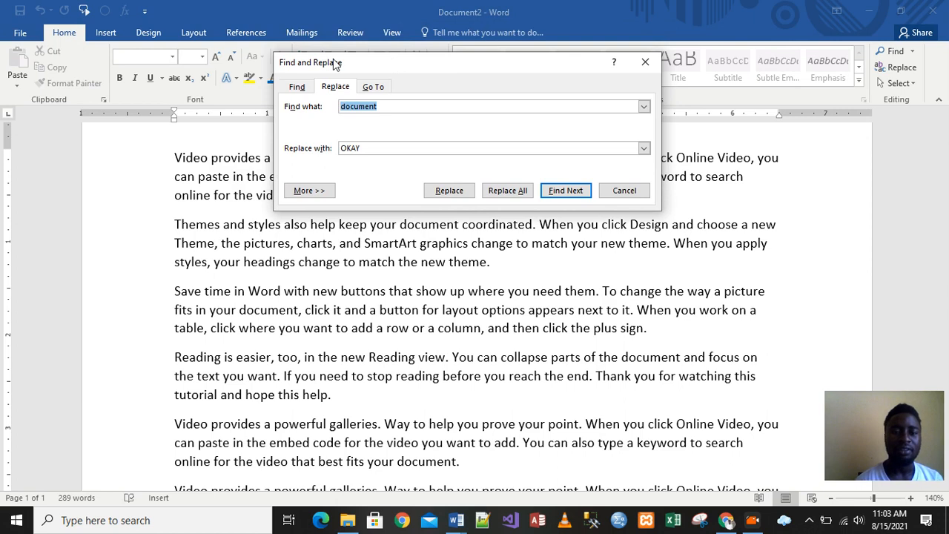
left_click(386, 107)
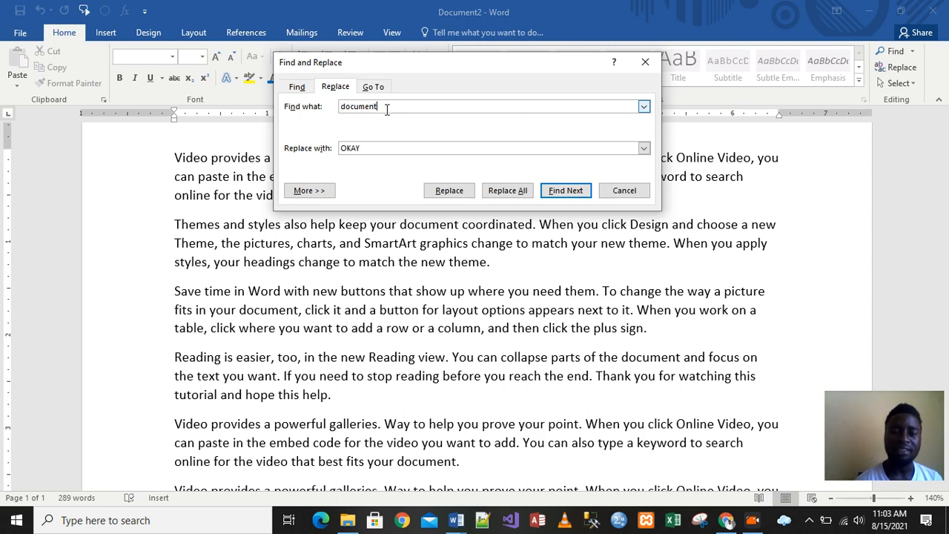
left_click(370, 148)
key("BackSpace")
key("BackSpace")
key("BackSpace")
key("BackSpace")
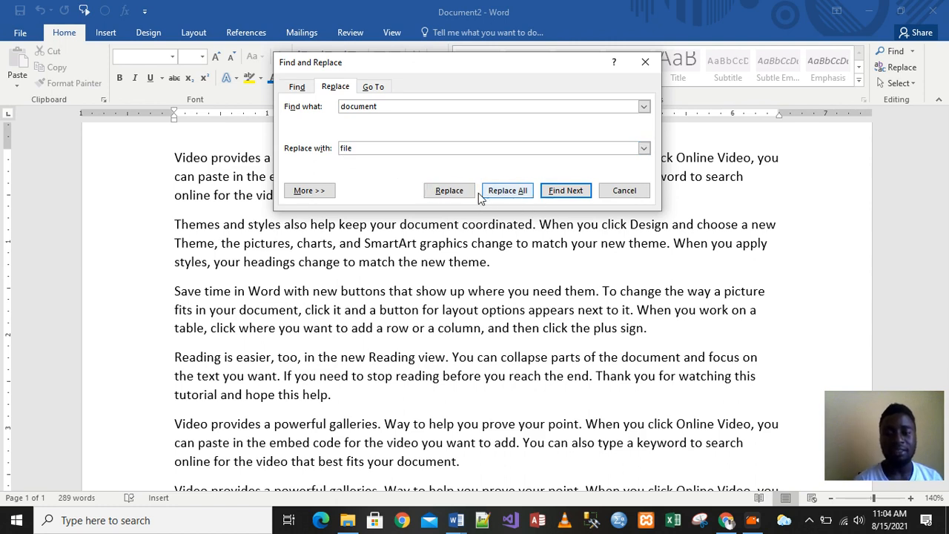
- Find the next match, replace all occurrences of document with file, and close the dialog
left_click(567, 193)
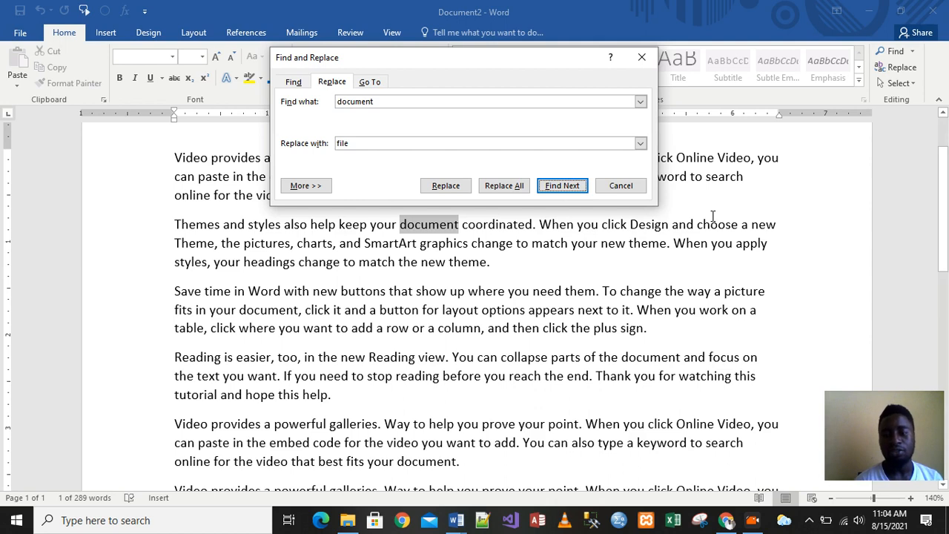
left_click_drag(497, 65, 456, 146)
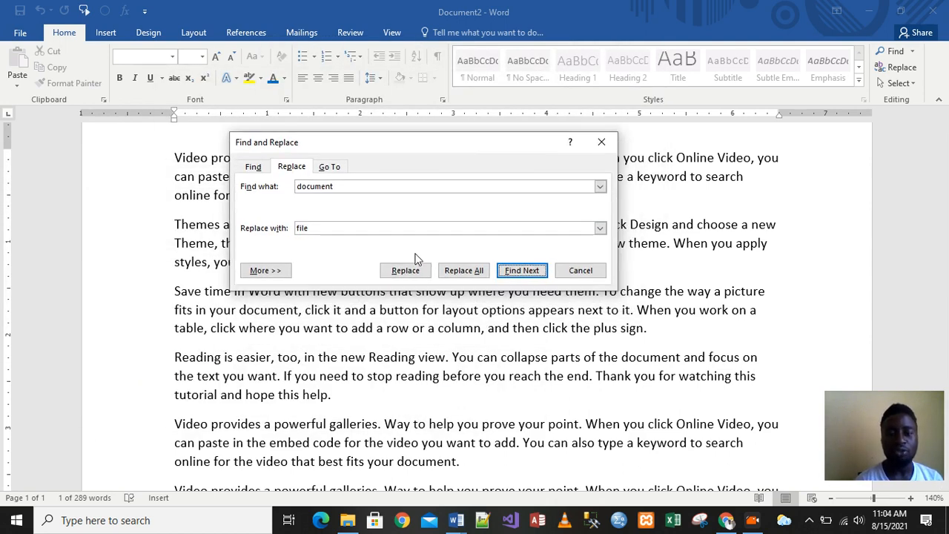
left_click(461, 271)
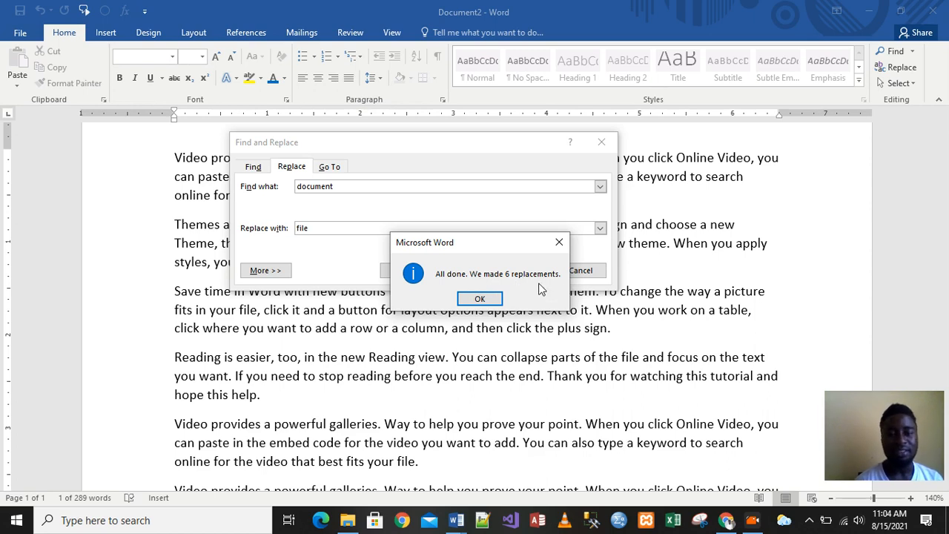
left_click(480, 300)
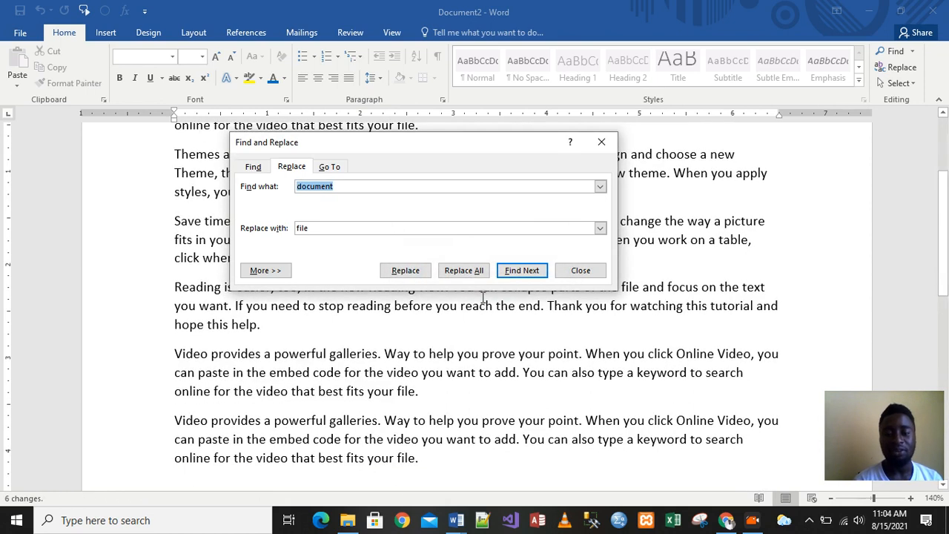
left_click(600, 143)
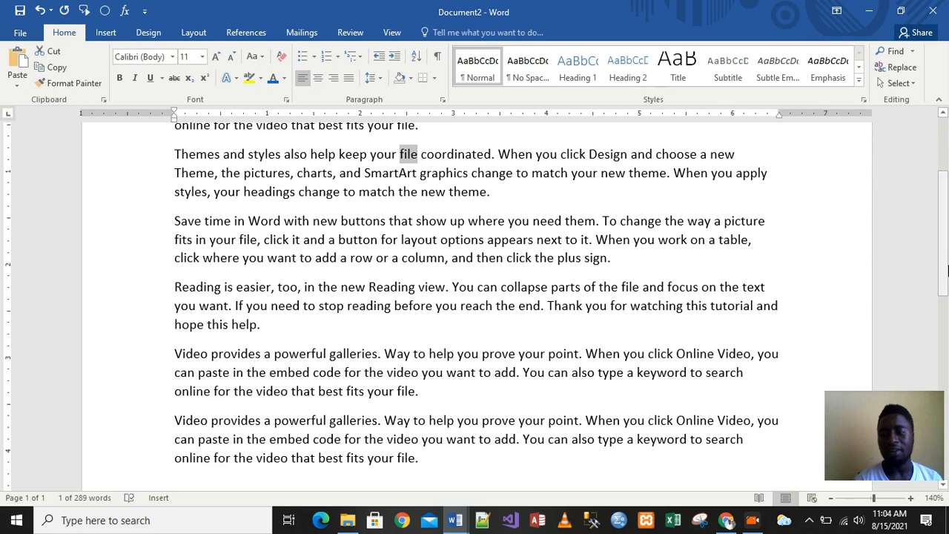
- Search the document for file in the Navigation pane, then close the pane
left_click_drag(945, 265, 945, 209)
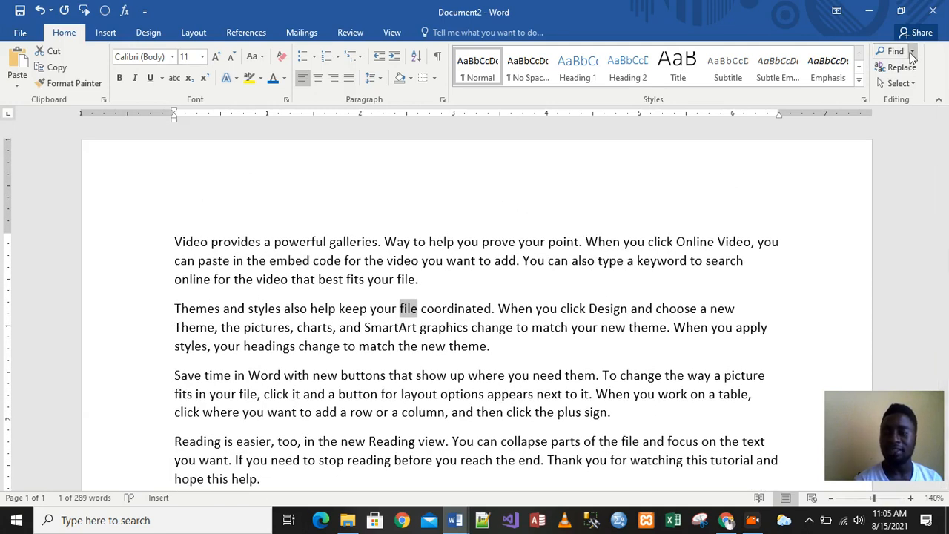
left_click(898, 53)
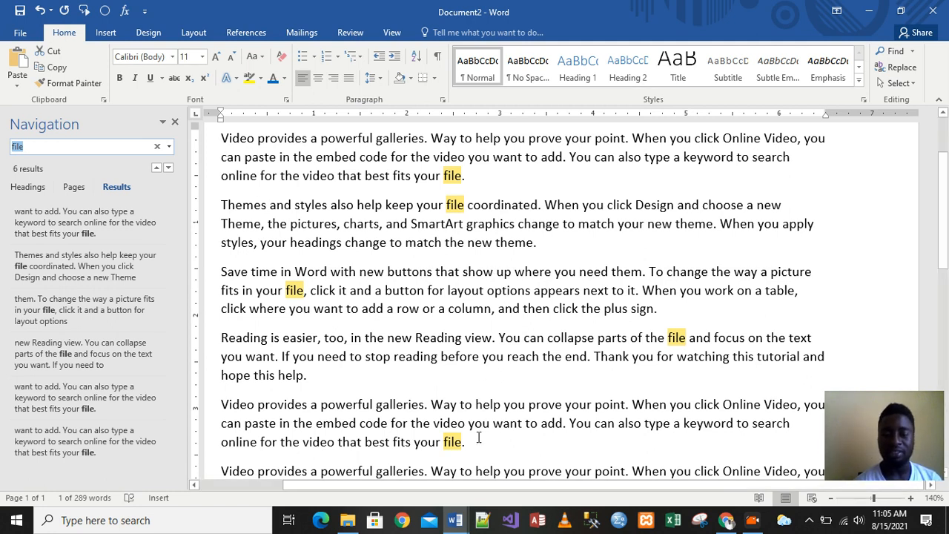
left_click(473, 475)
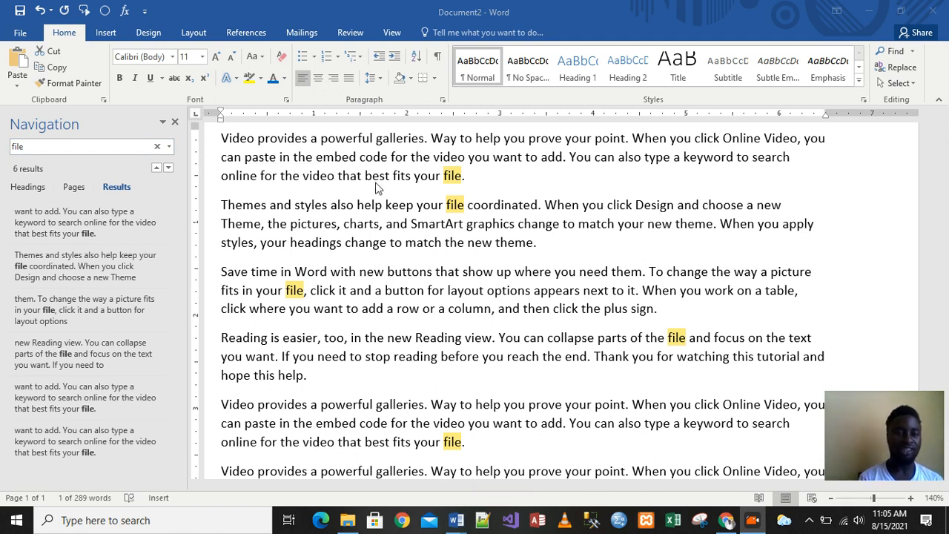
left_click(175, 123)
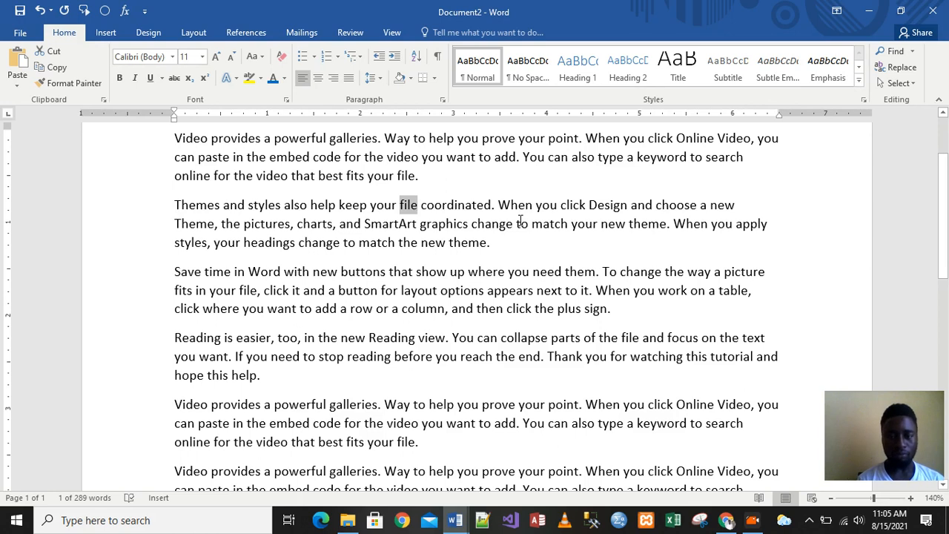
- Introduce errors by misspelling coordinated as coordiated and changing then to there
left_click(469, 209)
key("BackSpace")
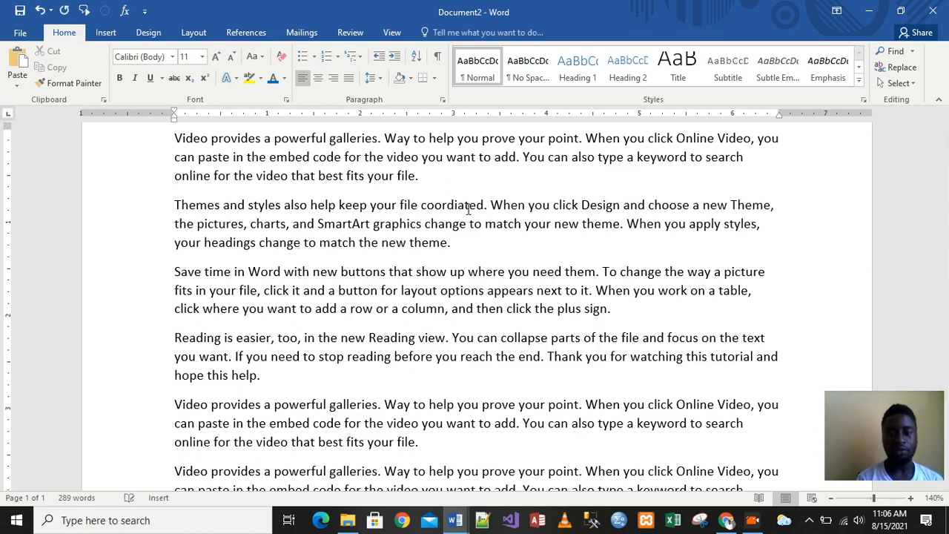
left_click(503, 300)
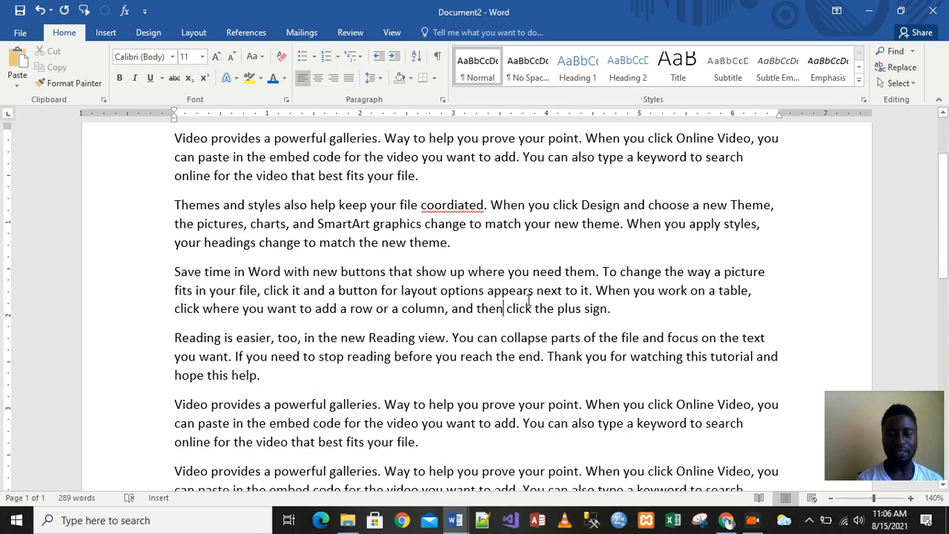
key("BackSpace")
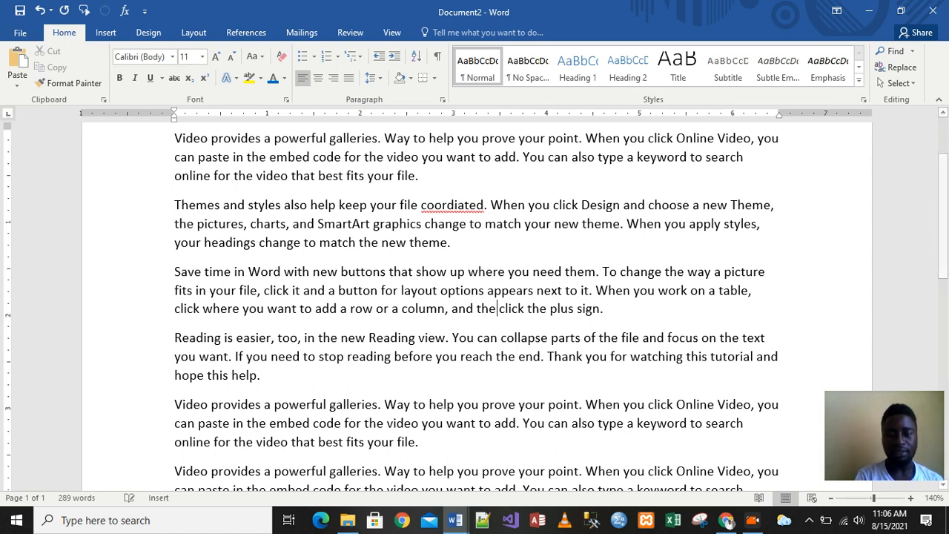
type("re")
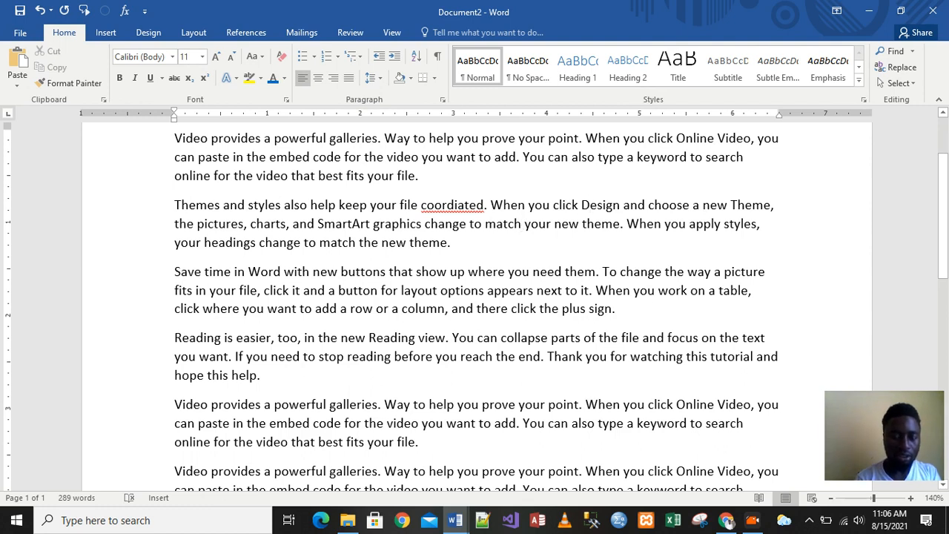
- Introduce more errors by changing match to matched, click to clicked, and file to filed
type("ed")
left_click(518, 244)
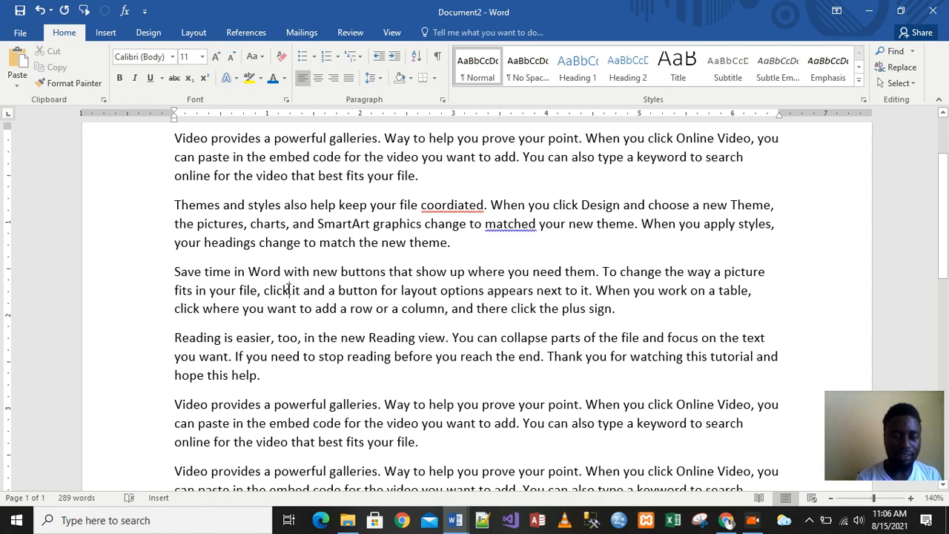
left_click(288, 289)
type("ed")
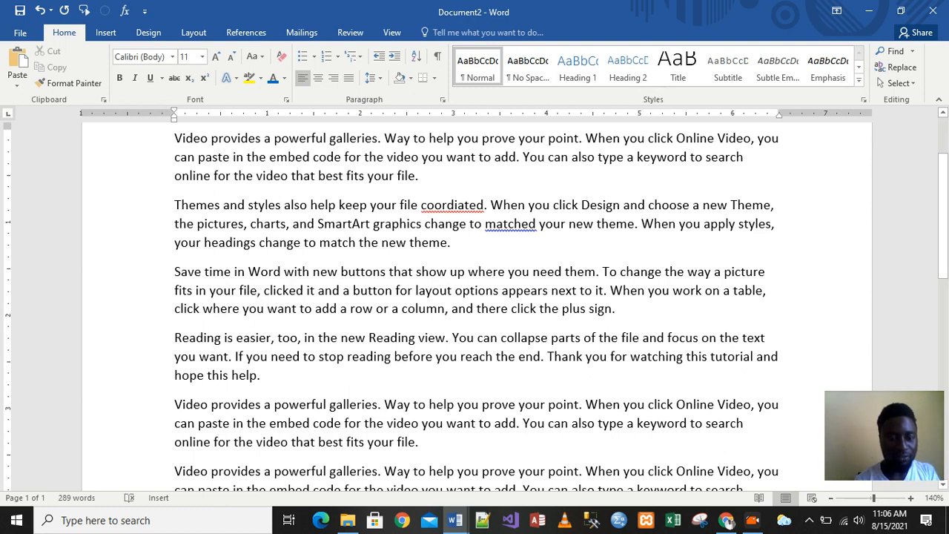
type("d")
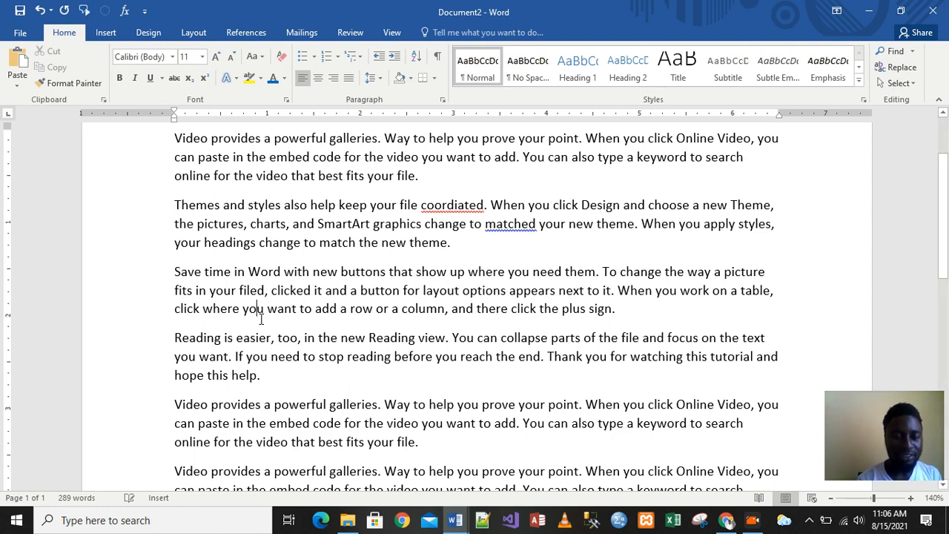
- Misspell you as yu in the Themes paragraph and change styles to stylinged
left_click(304, 272)
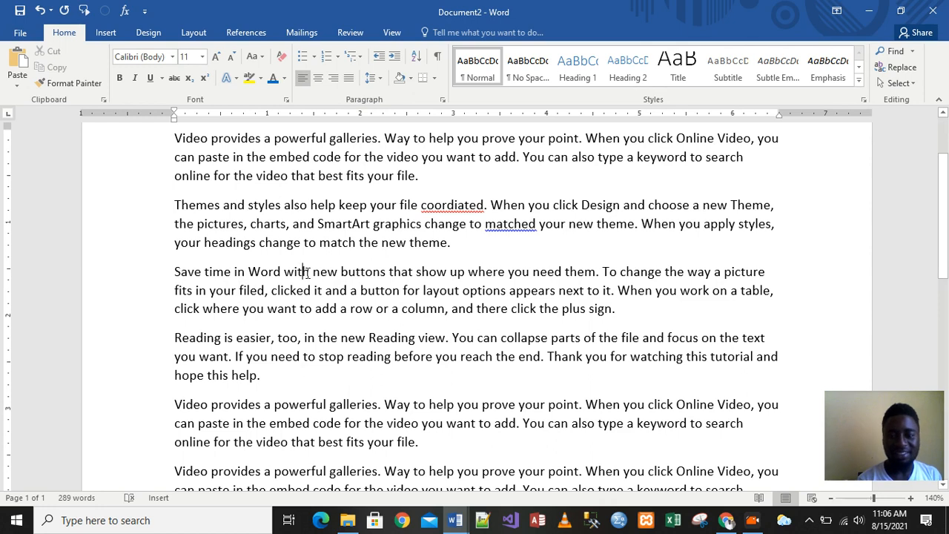
left_click(693, 224)
key("BackSpace")
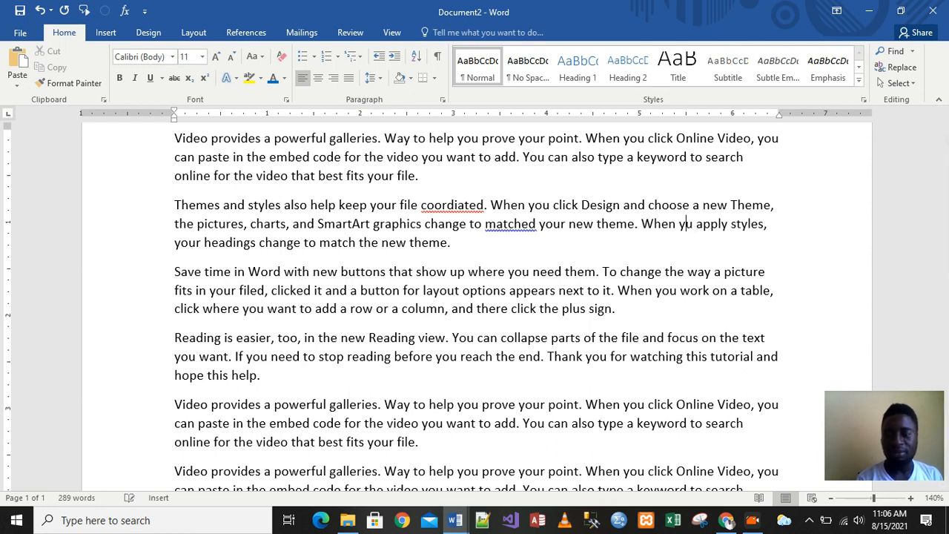
left_click(709, 290)
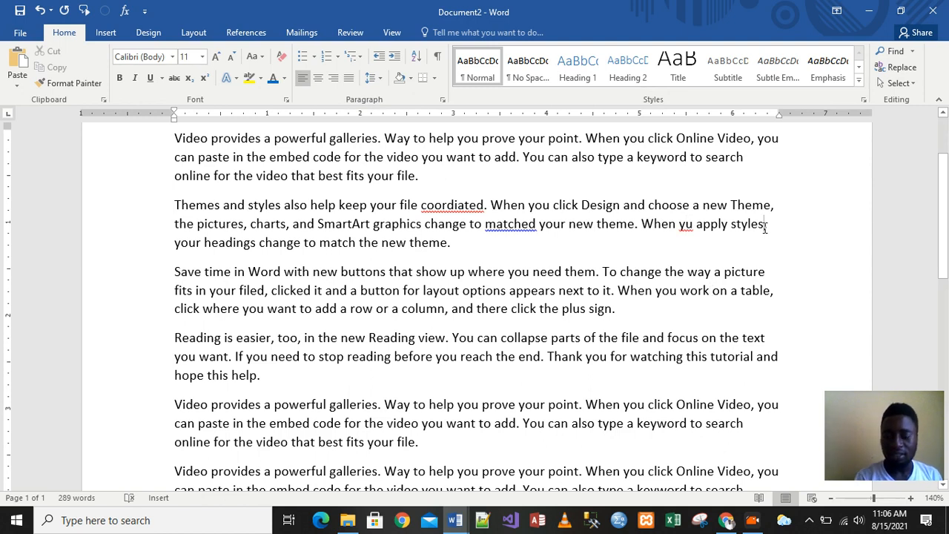
key("BackSpace")
key("BackSpace")
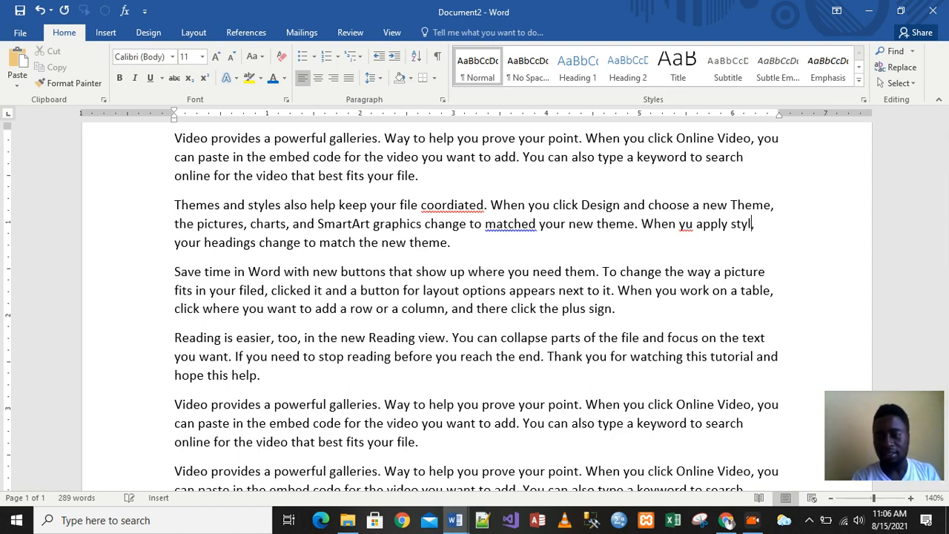
type("ing")
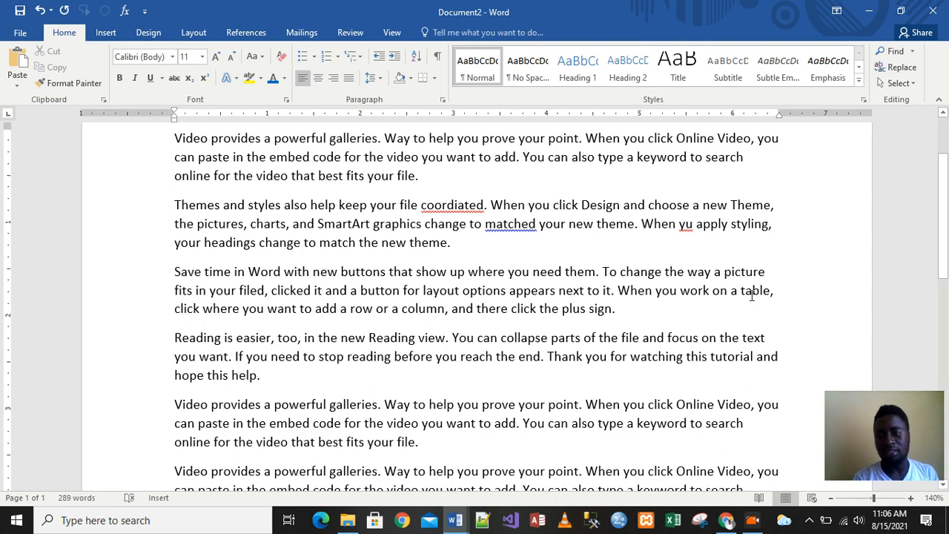
left_click(746, 291)
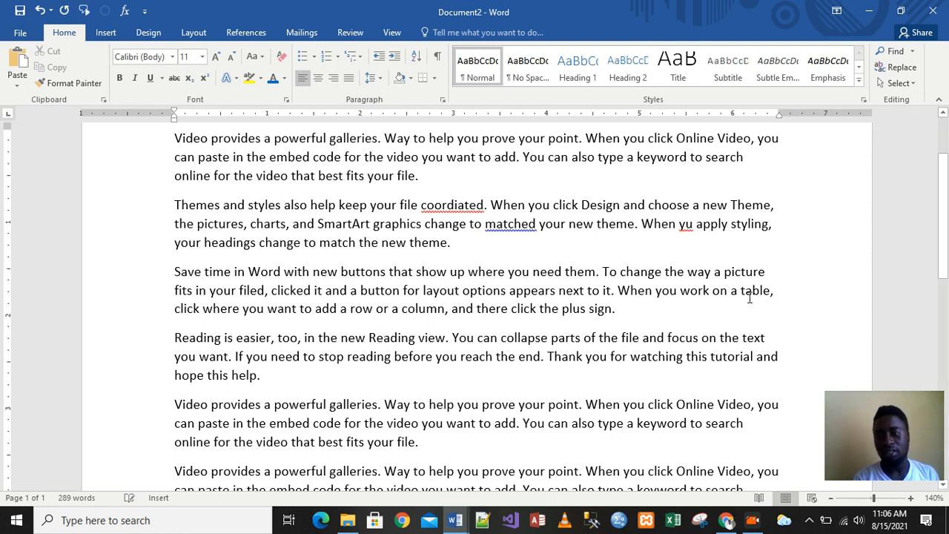
left_click(769, 223)
type("ed")
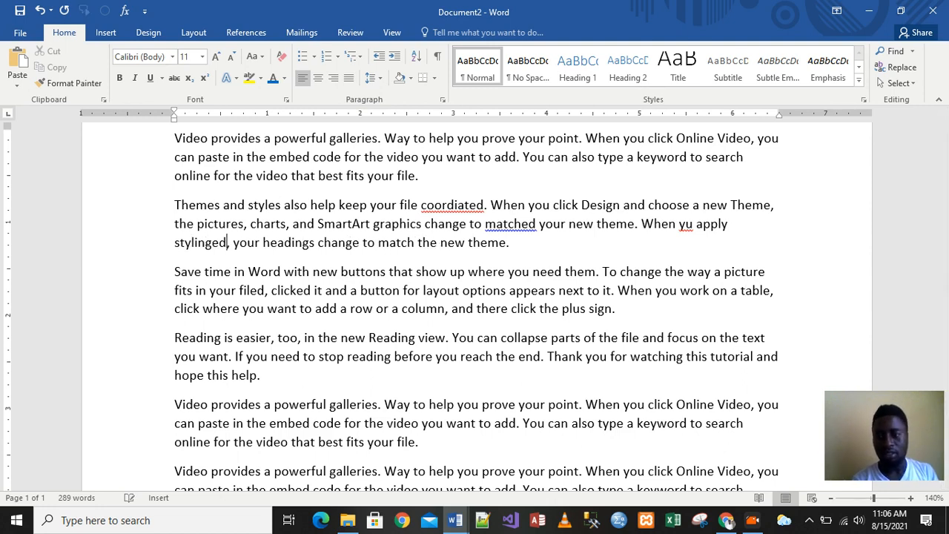
left_click(590, 305)
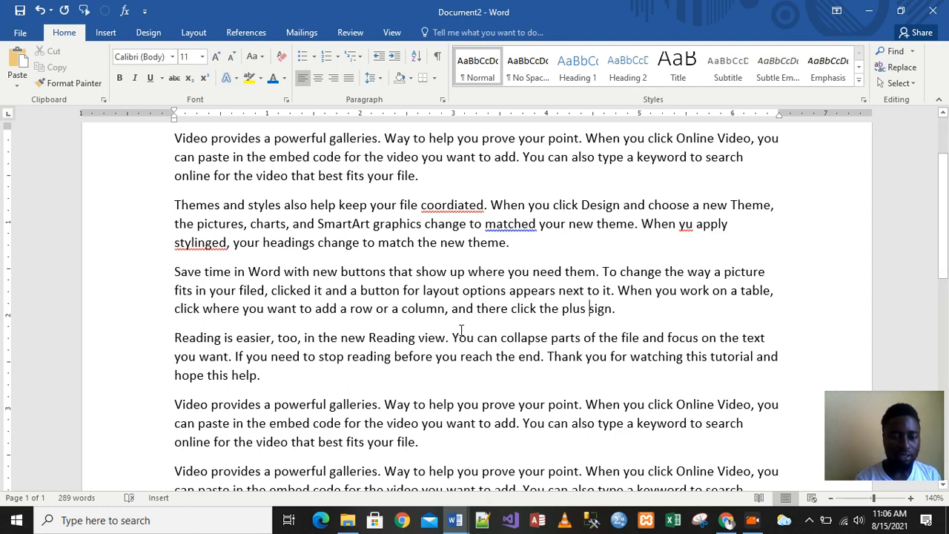
- Run the Spelling & Grammar check on the document and correct coordiated to coordinated
left_click_drag(944, 271, 945, 246)
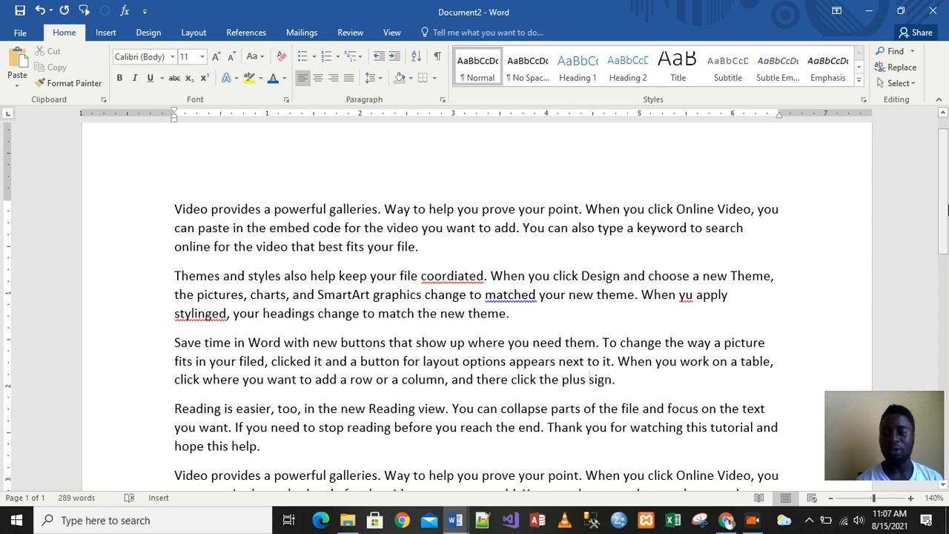
mouse_move(946, 194)
left_mouse_down()
mouse_move(944, 182)
mouse_move(943, 230)
mouse_move(945, 187)
left_mouse_up()
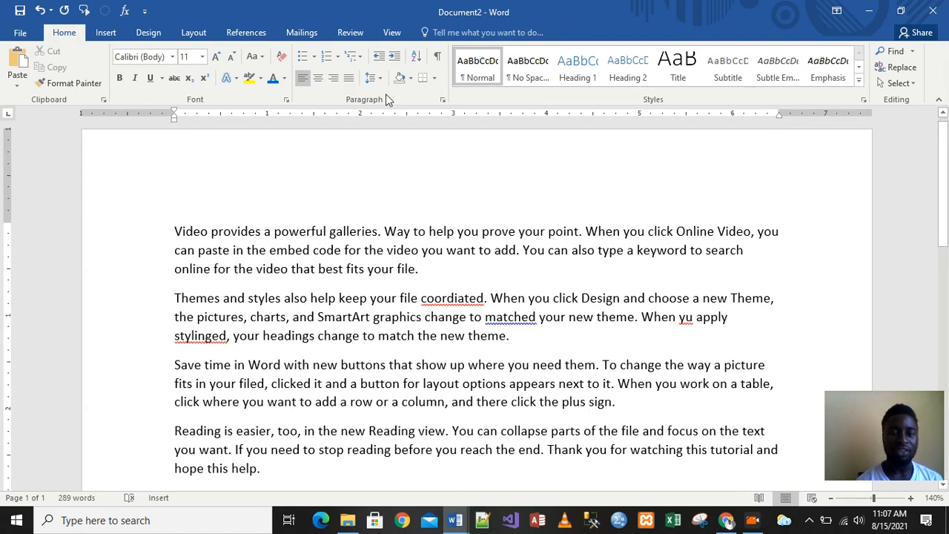
left_click(350, 33)
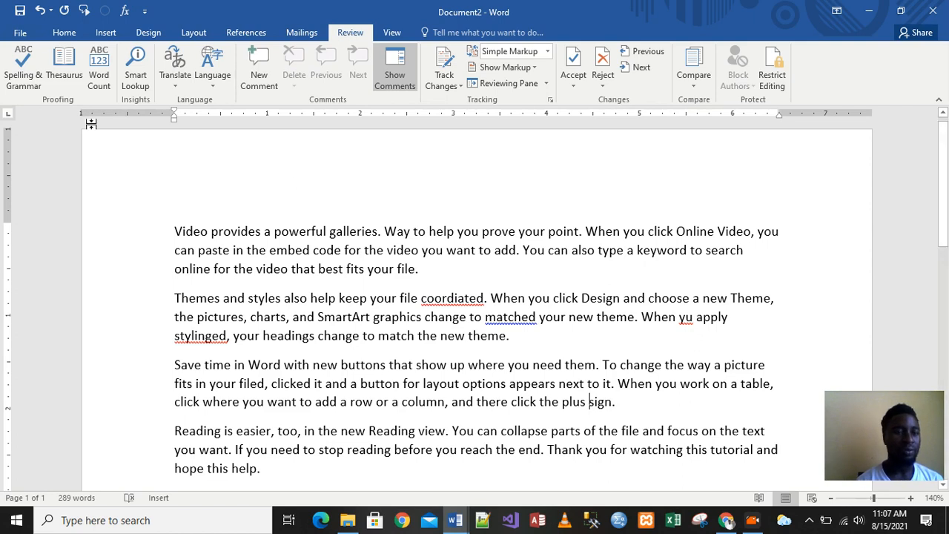
left_click(31, 68)
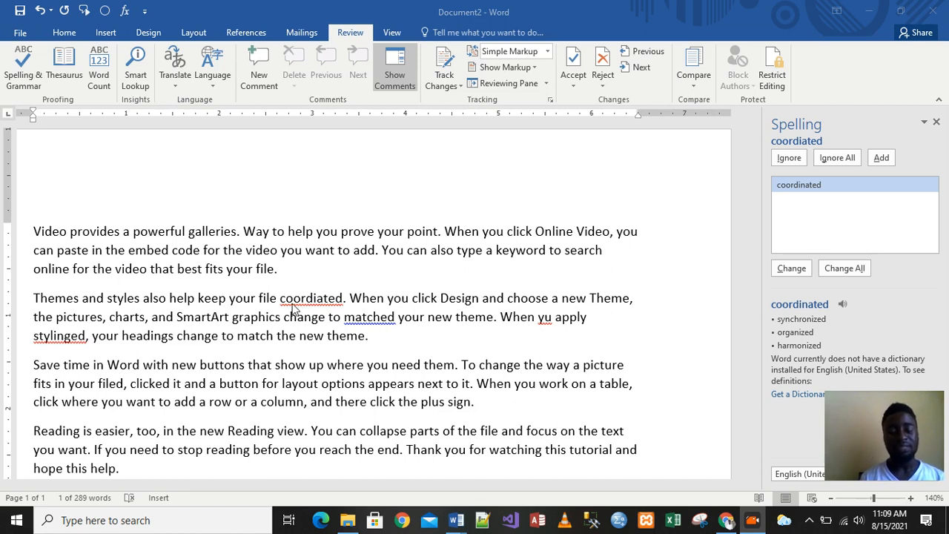
left_click(843, 273)
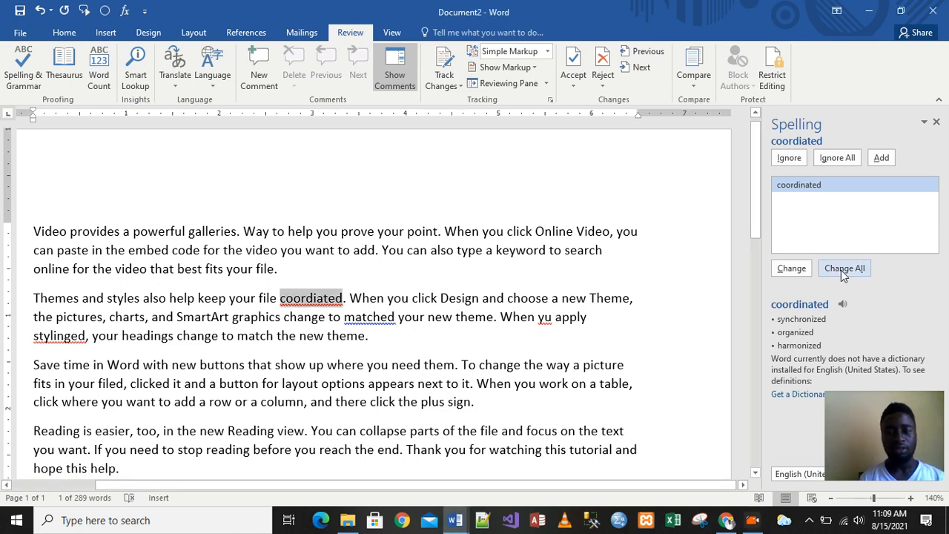
left_click(791, 268)
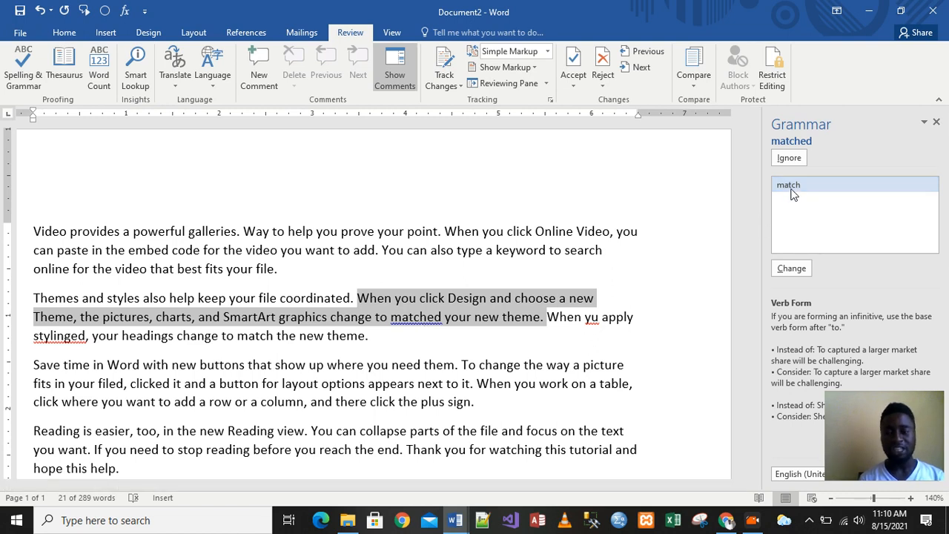
- Accept the suggested corrections matched to match, yu to you, and stylinged to styling, then close the completion message
left_click(790, 269)
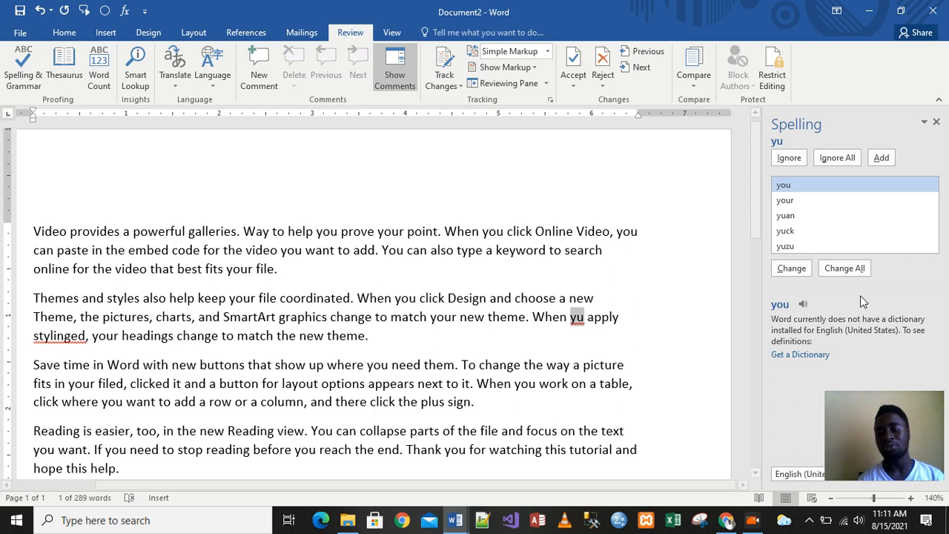
left_click(844, 269)
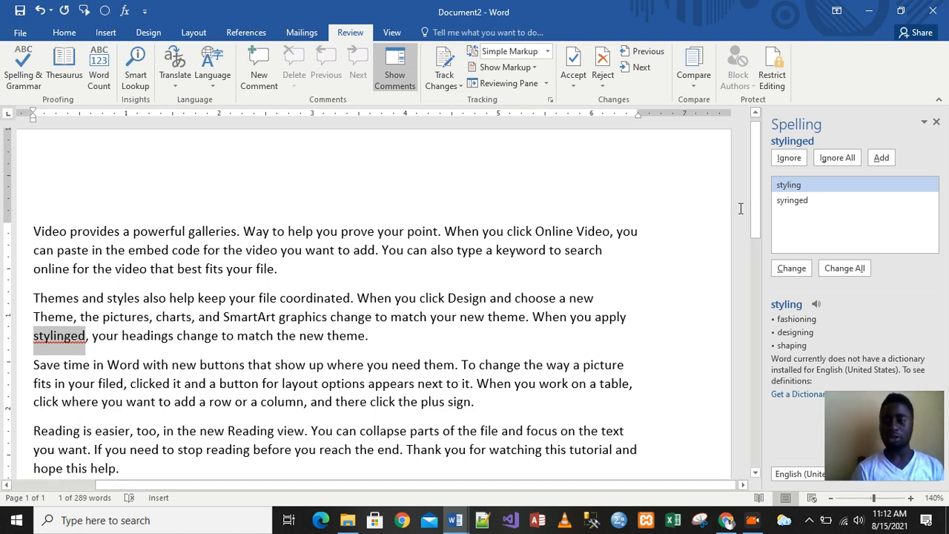
left_click(788, 269)
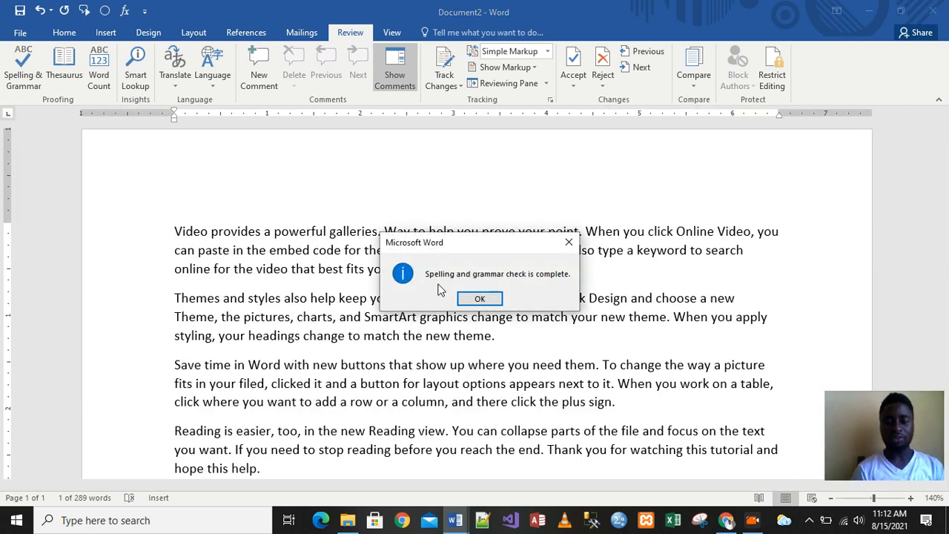
left_click(490, 299)
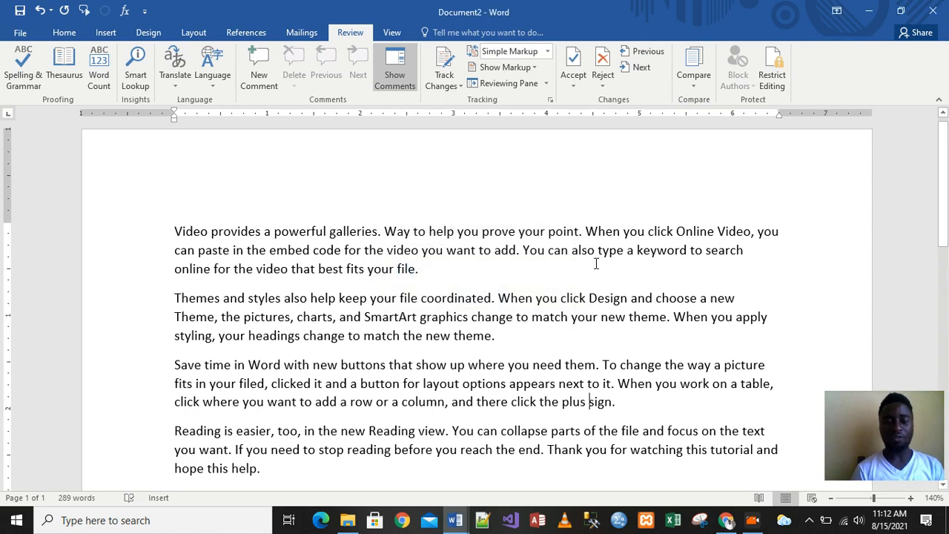
- Switch to the Document1 window containing the lesson topics list
mouse_move(455, 521)
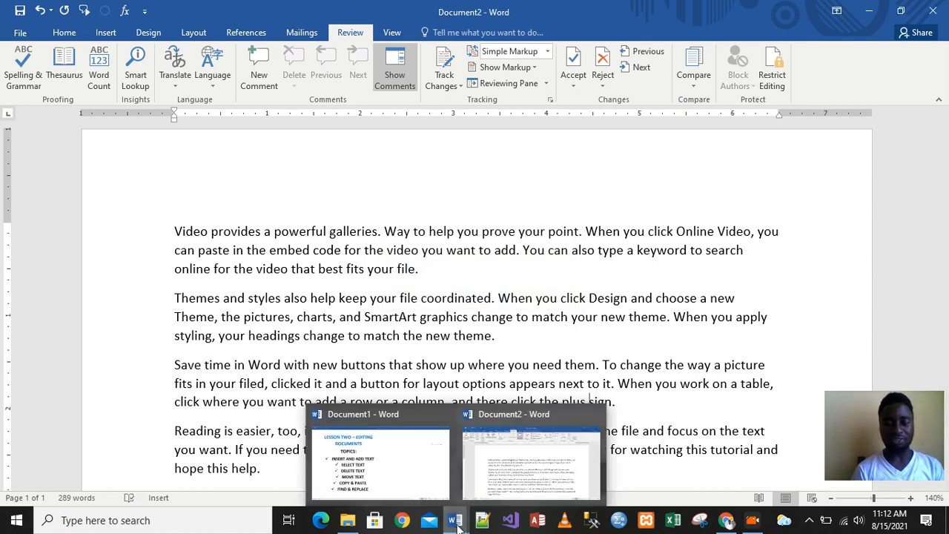
left_click(397, 455)
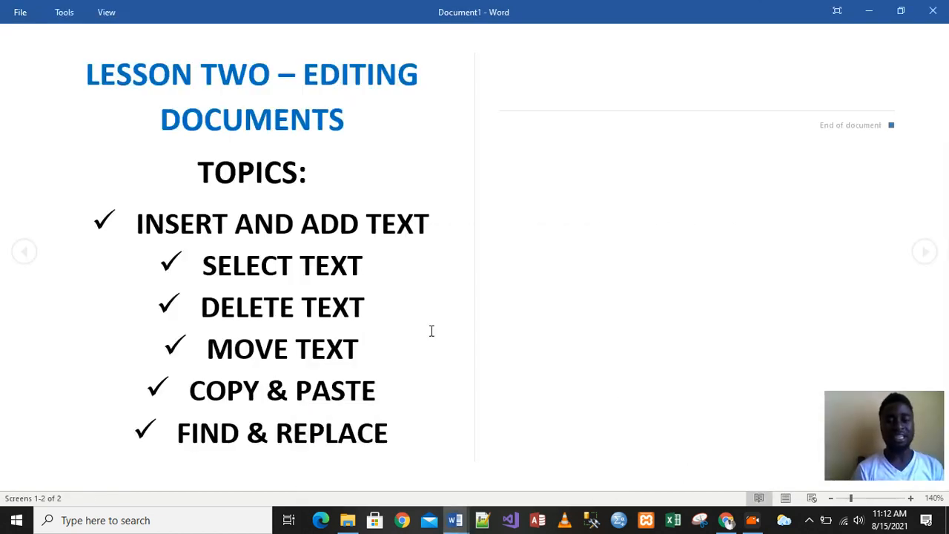